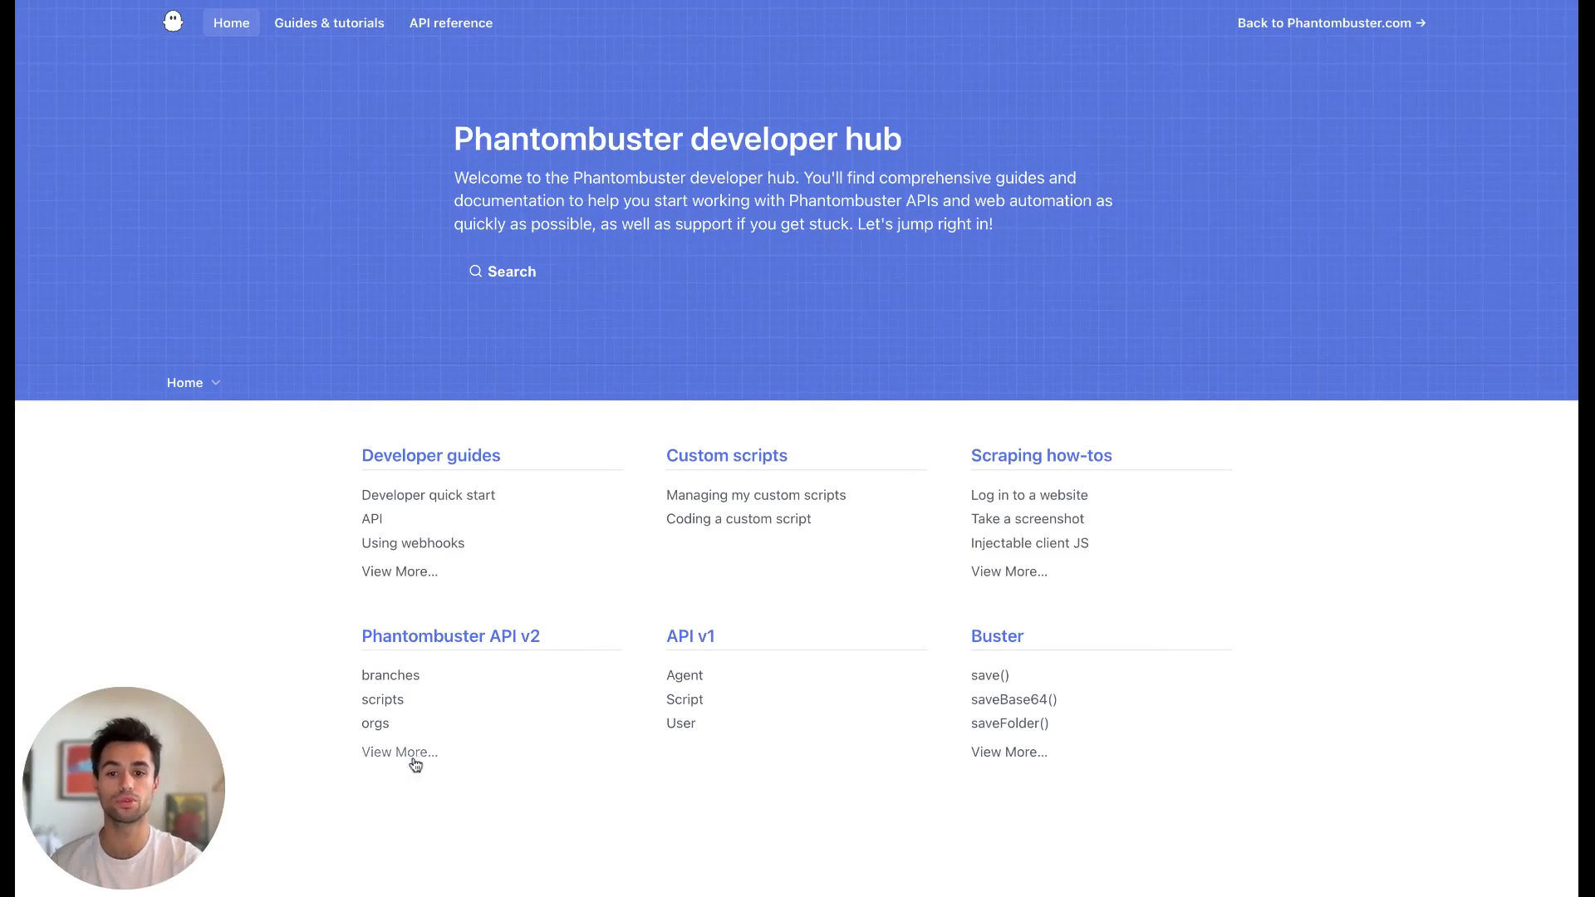
# Open the /agents/save endpoint reference under agents in the Phantombuster API v2 documentation.
pyautogui.click(399, 753)
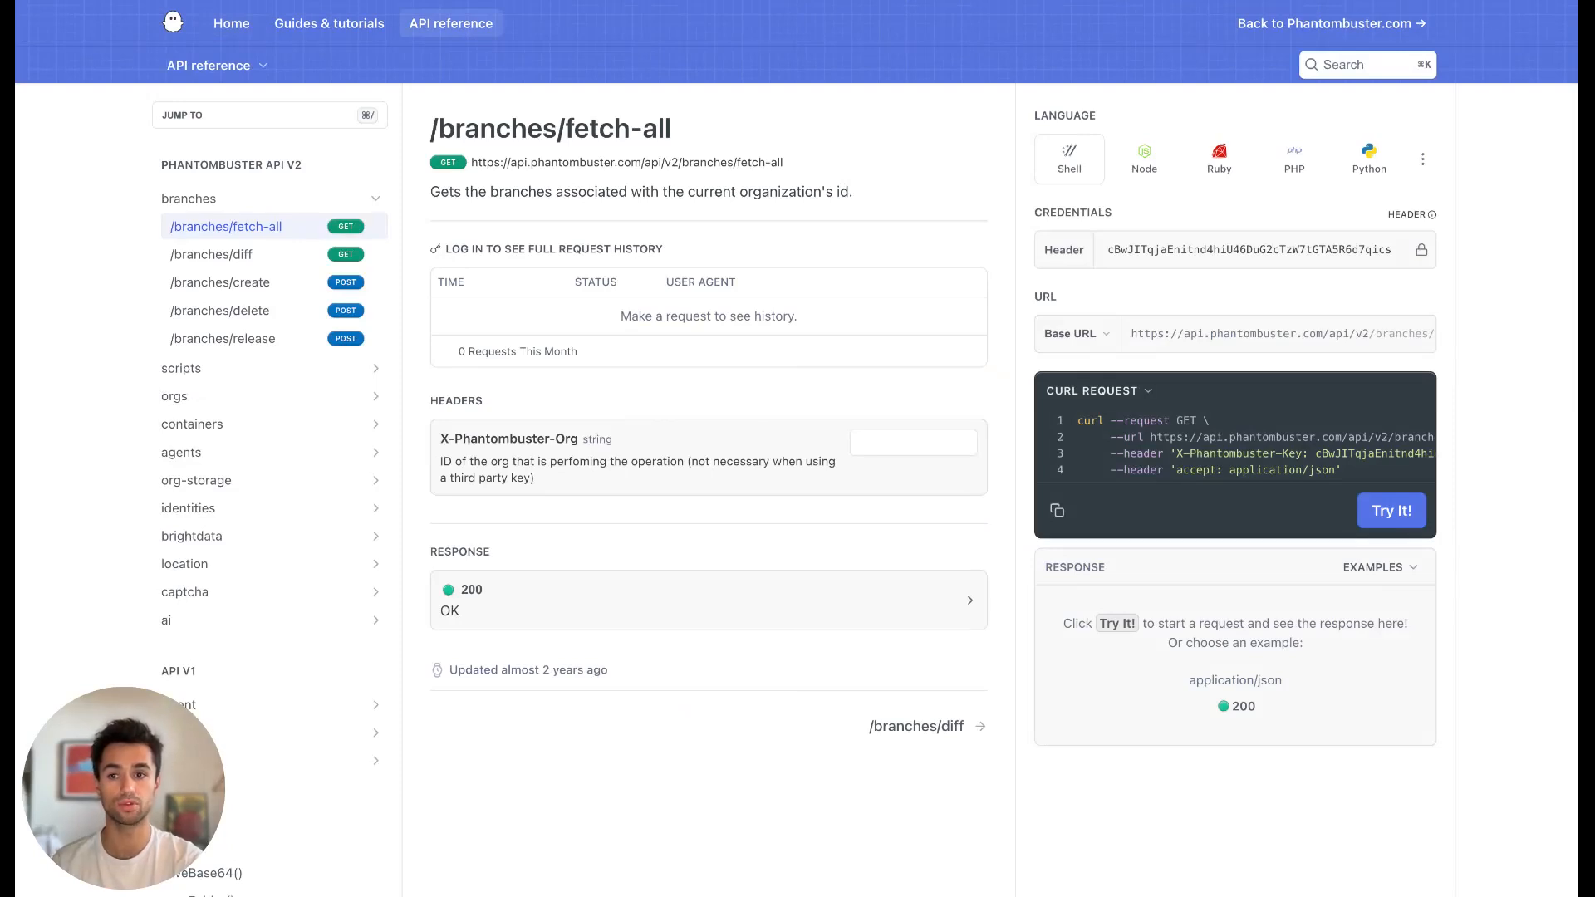
pyautogui.scroll(-2, 399, 390)
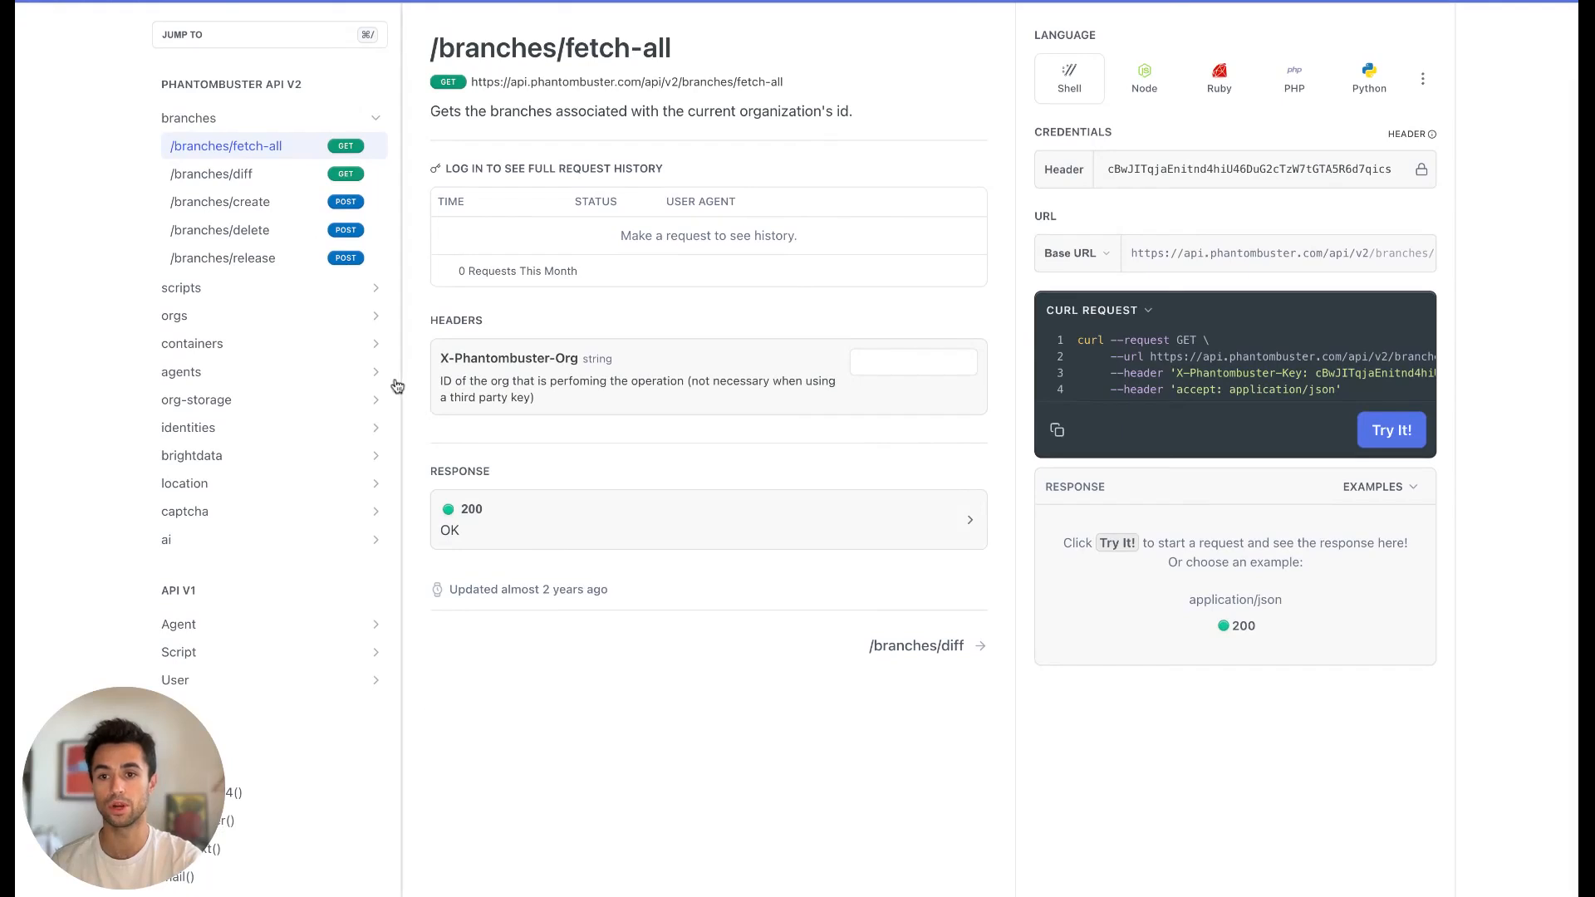
pyautogui.click(375, 372)
pyautogui.scroll(-1, 286, 541)
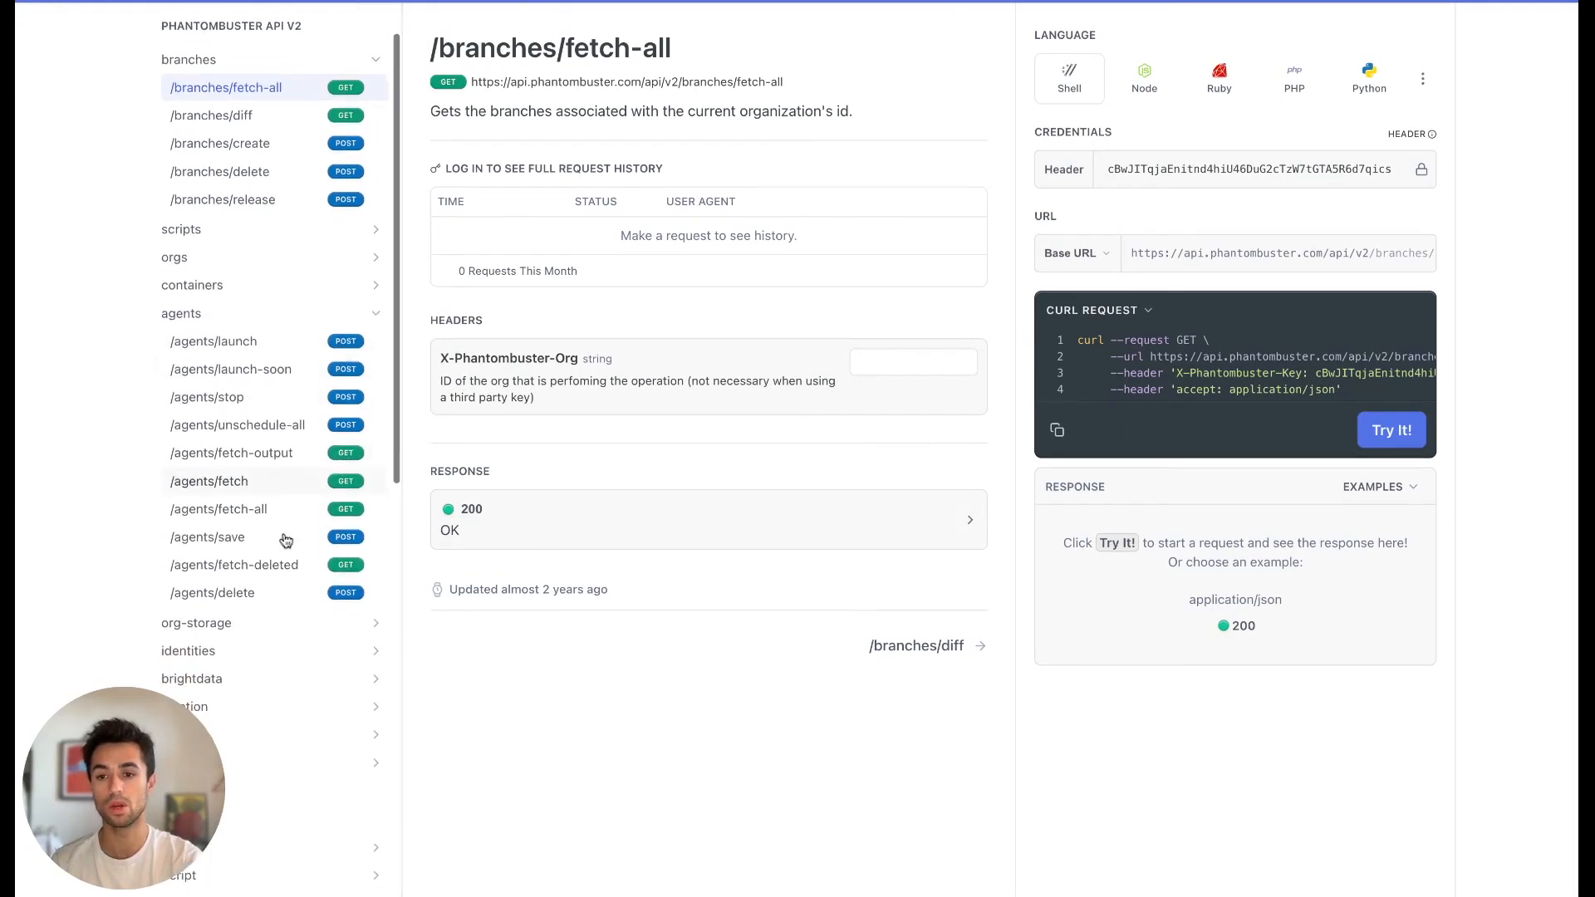
pyautogui.click(237, 541)
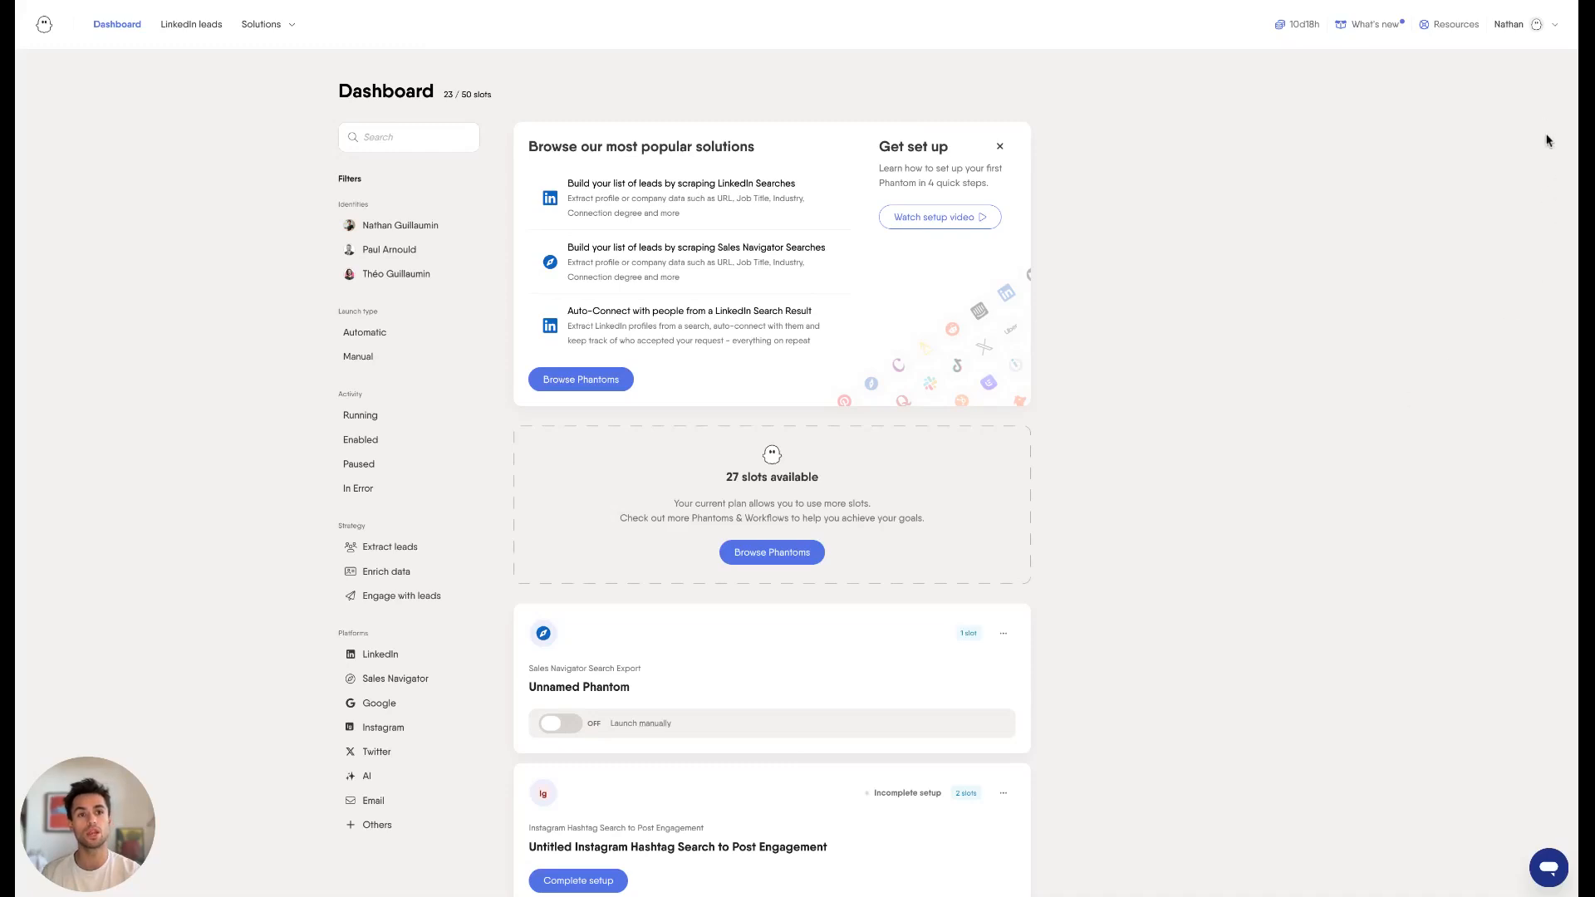
# In the PhantomBuster workspace, add a new API key and copy it.
pyautogui.click(1540, 28)
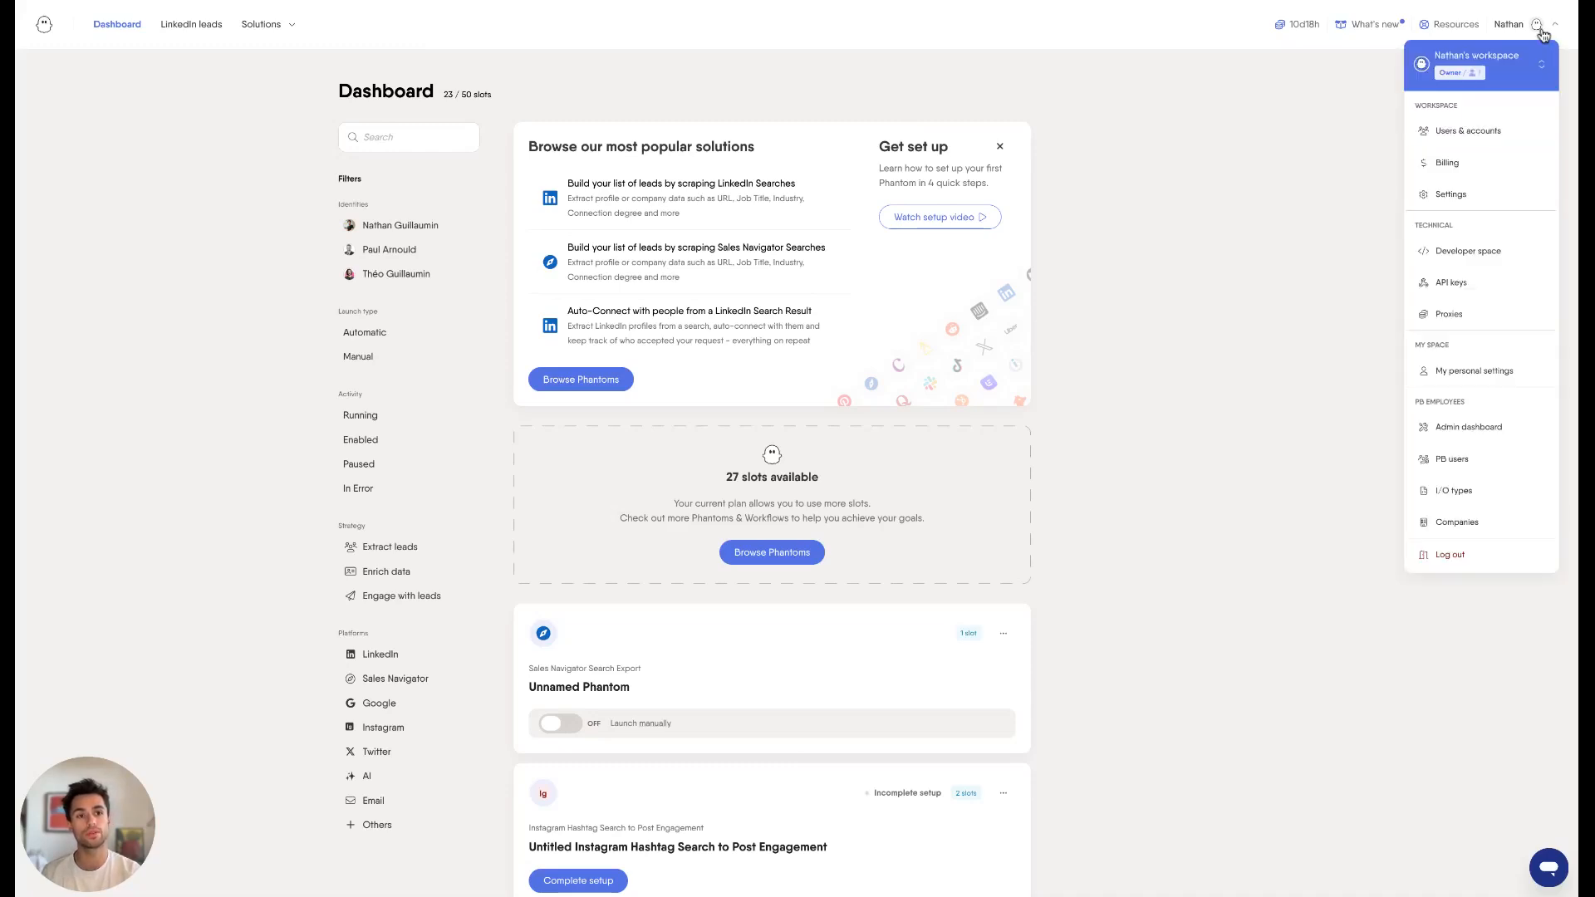
pyautogui.click(1472, 286)
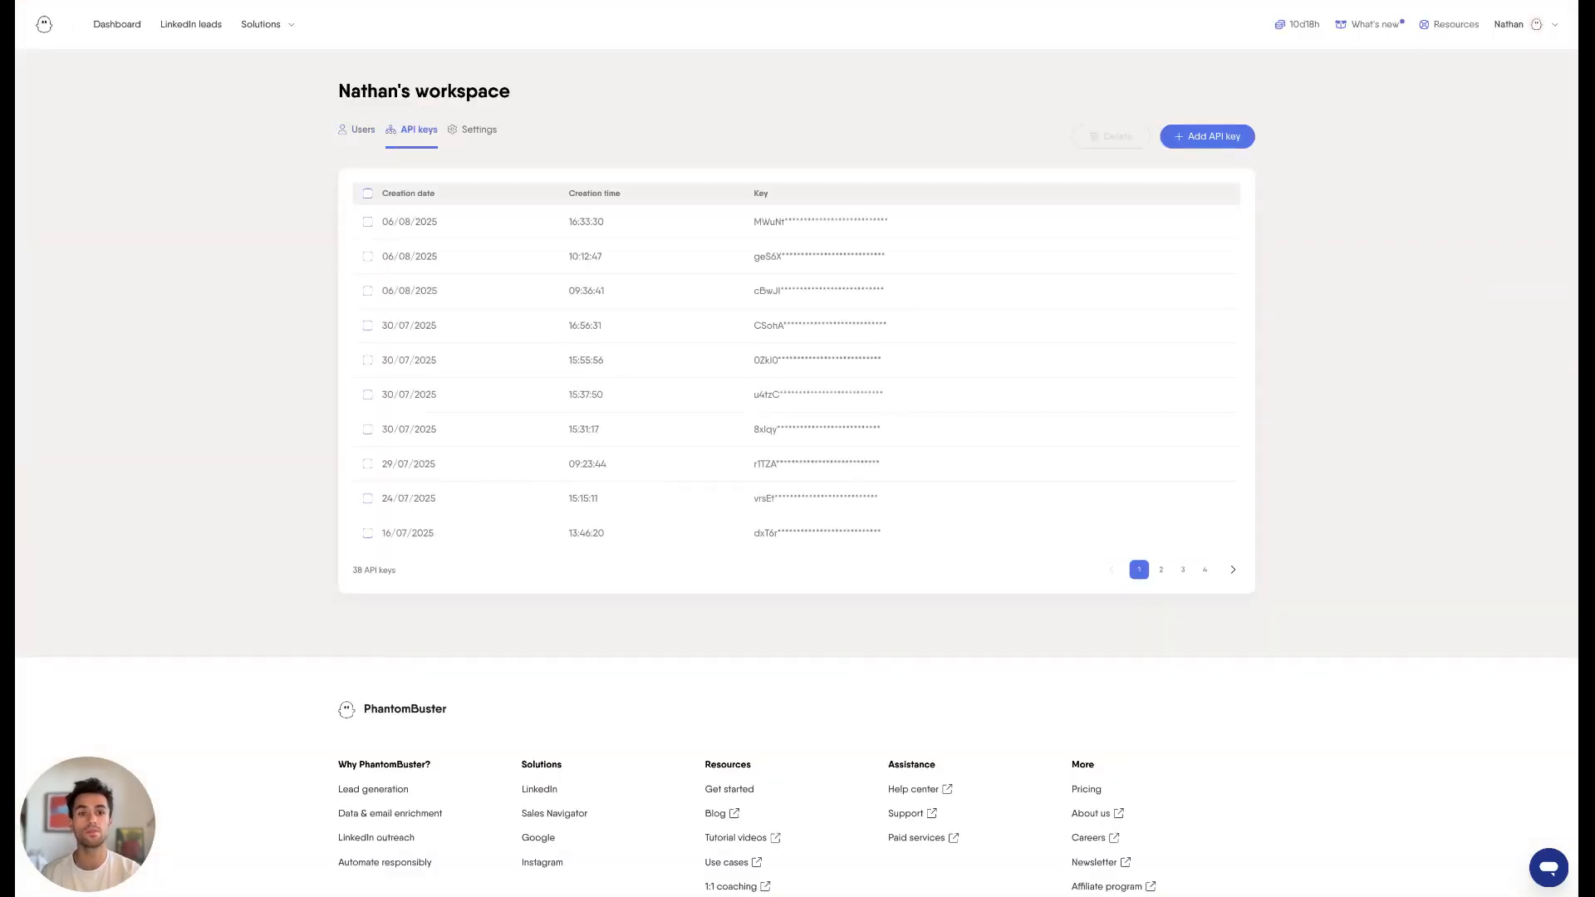
pyautogui.click(1214, 143)
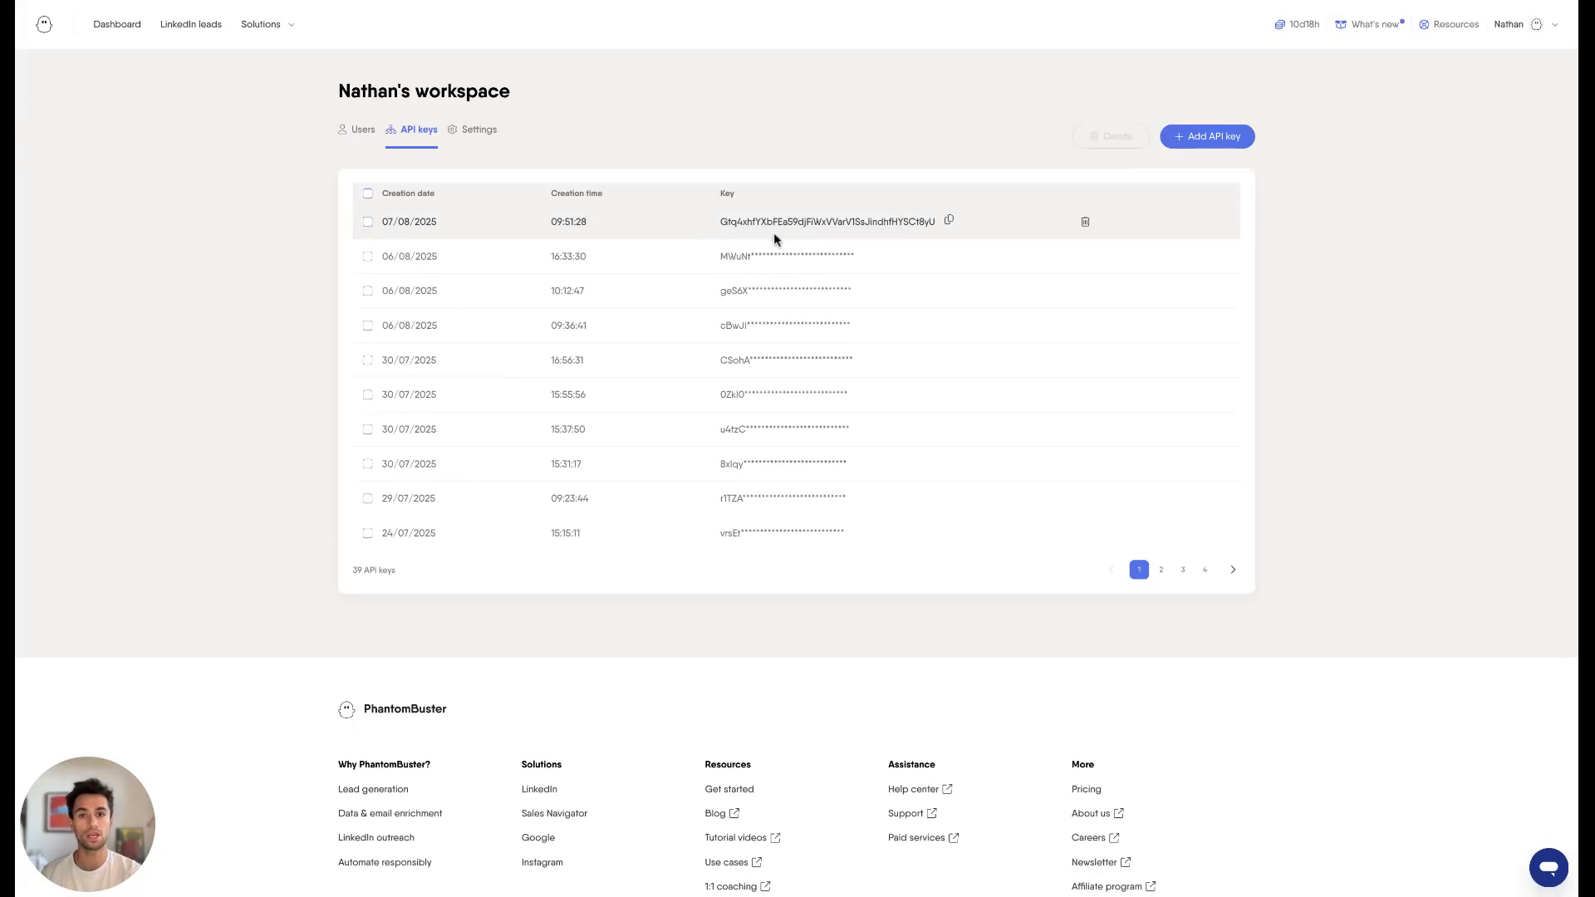
pyautogui.click(949, 222)
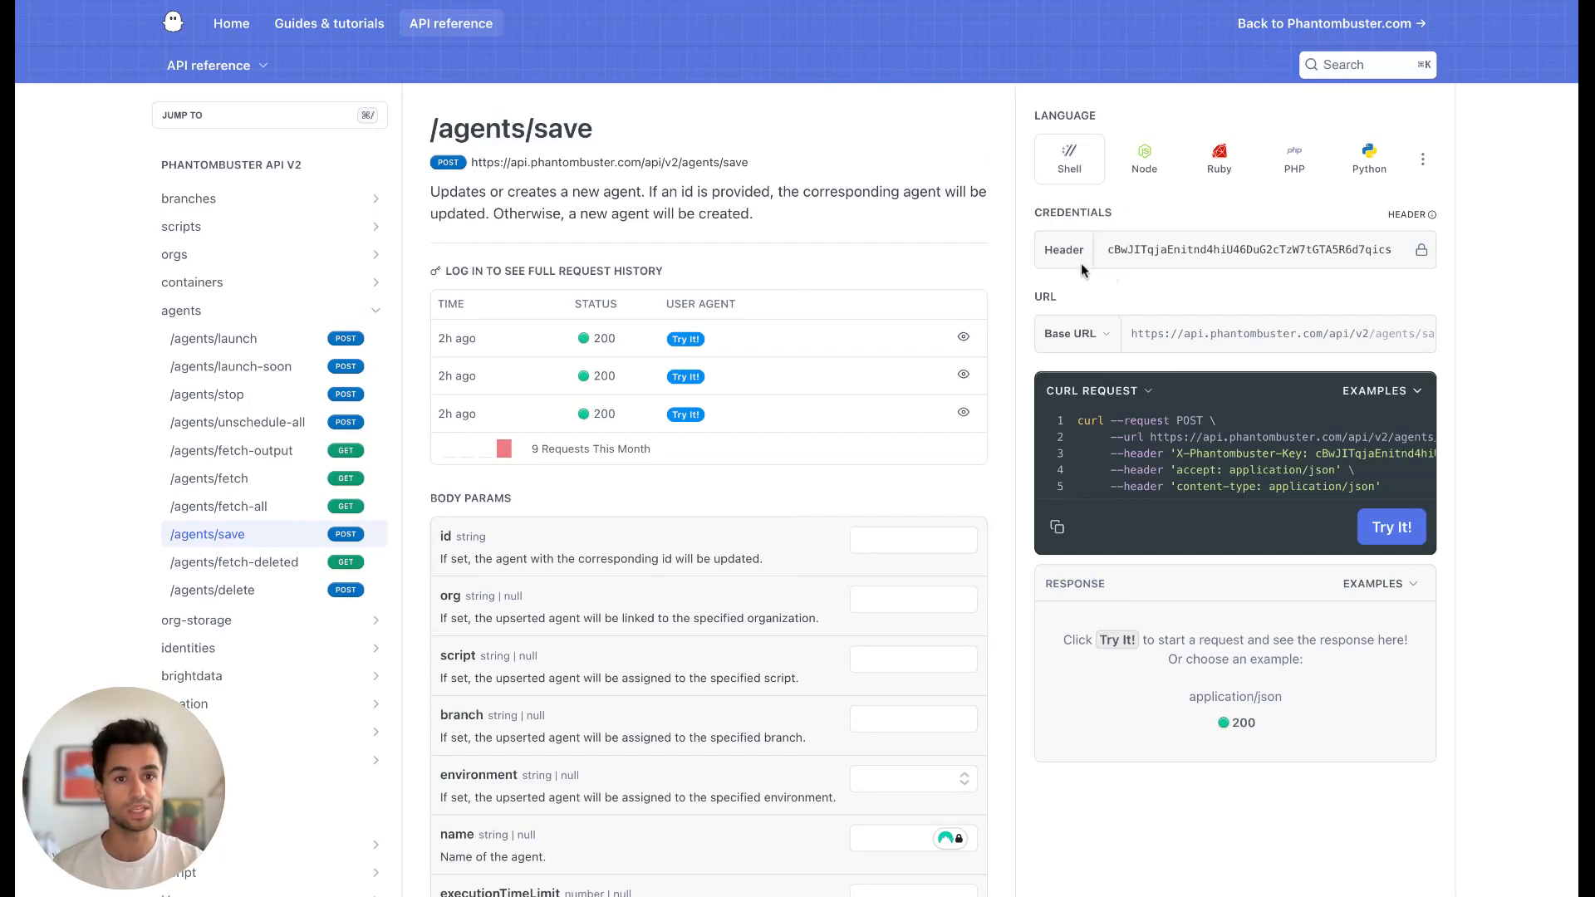
# In the /agents/save reference, set the org body parameter to phantombuster.
pyautogui.scroll(-1, 1035, 472)
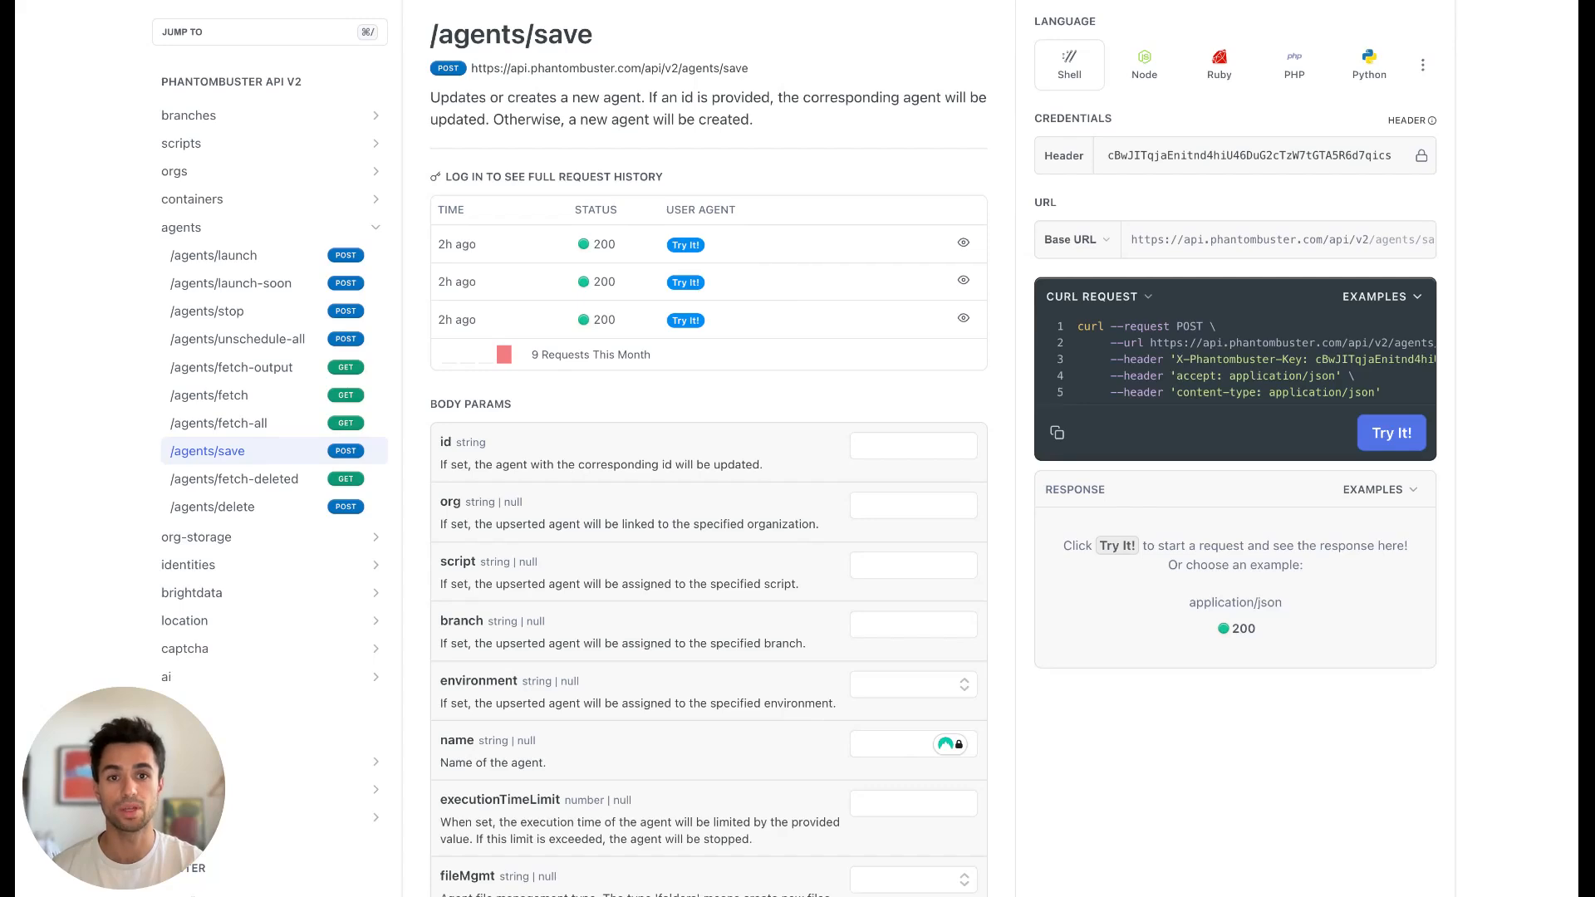
pyautogui.scroll(-1, 1003, 449)
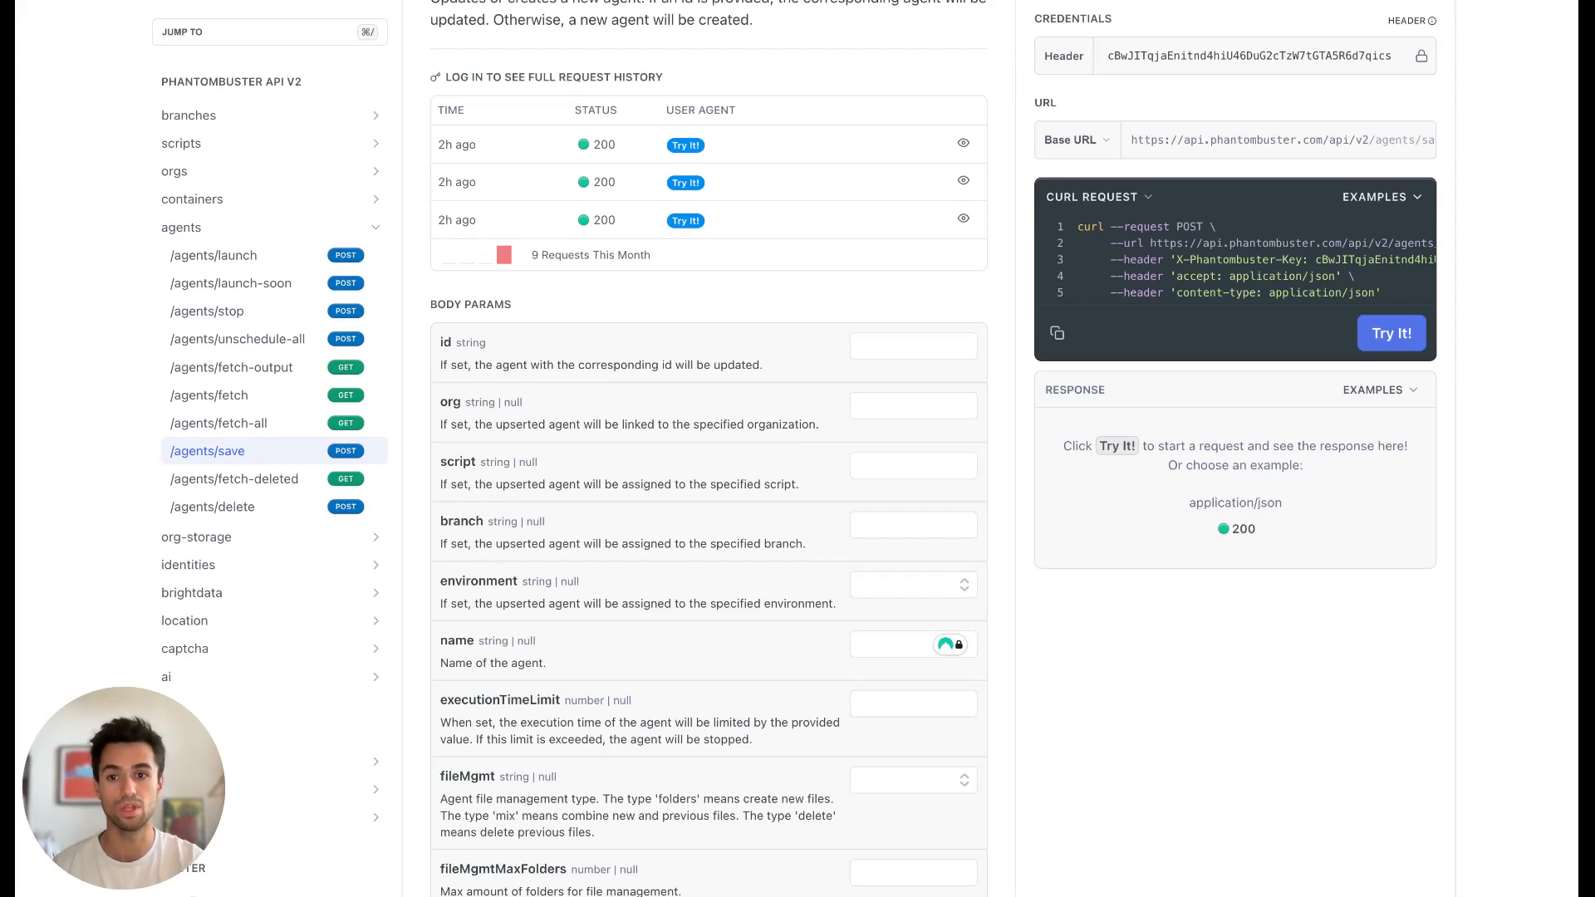
pyautogui.scroll(-1, 908, 356)
pyautogui.click(905, 356)
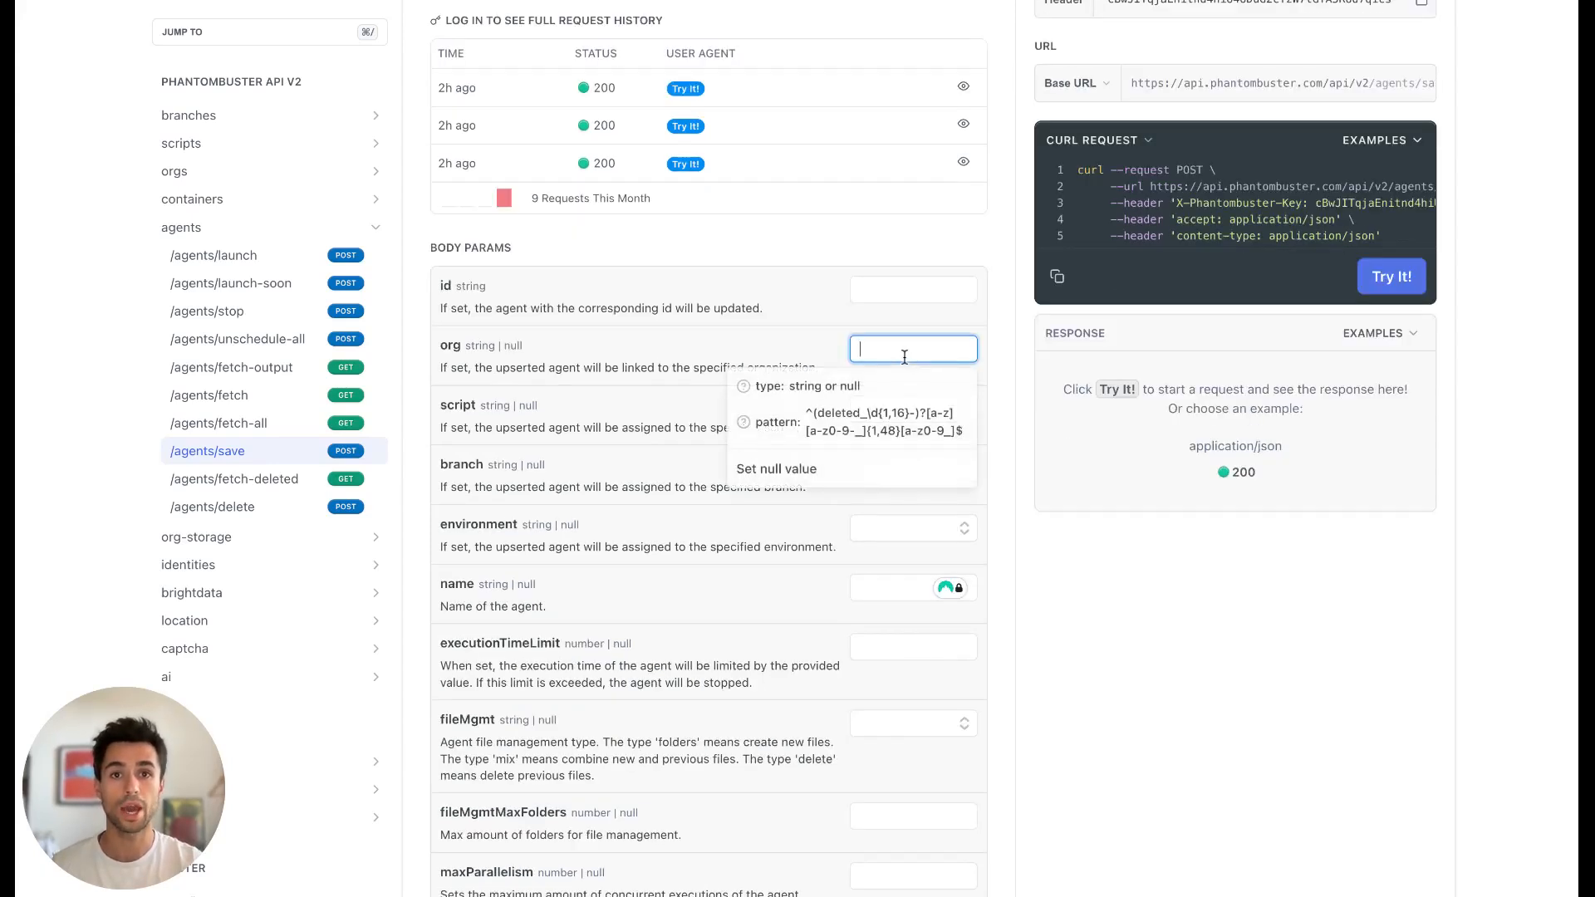
pyautogui.write('phantom')
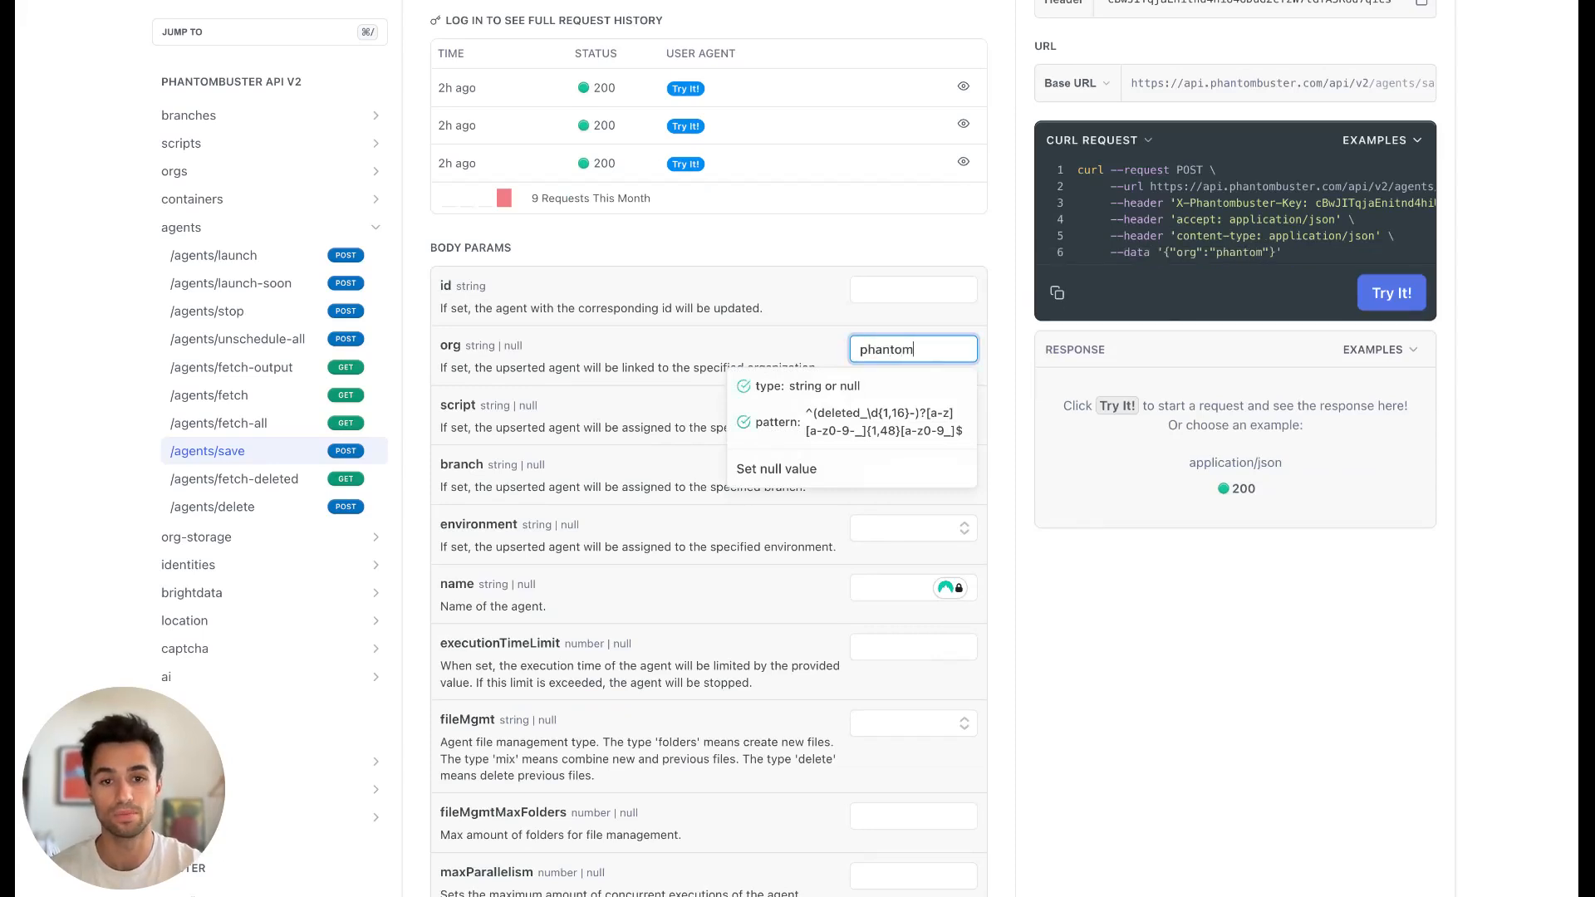
pyautogui.write('buster')
# Set the script body parameter to "LinkedIn Post Likers Export.js".
pyautogui.click(914, 411)
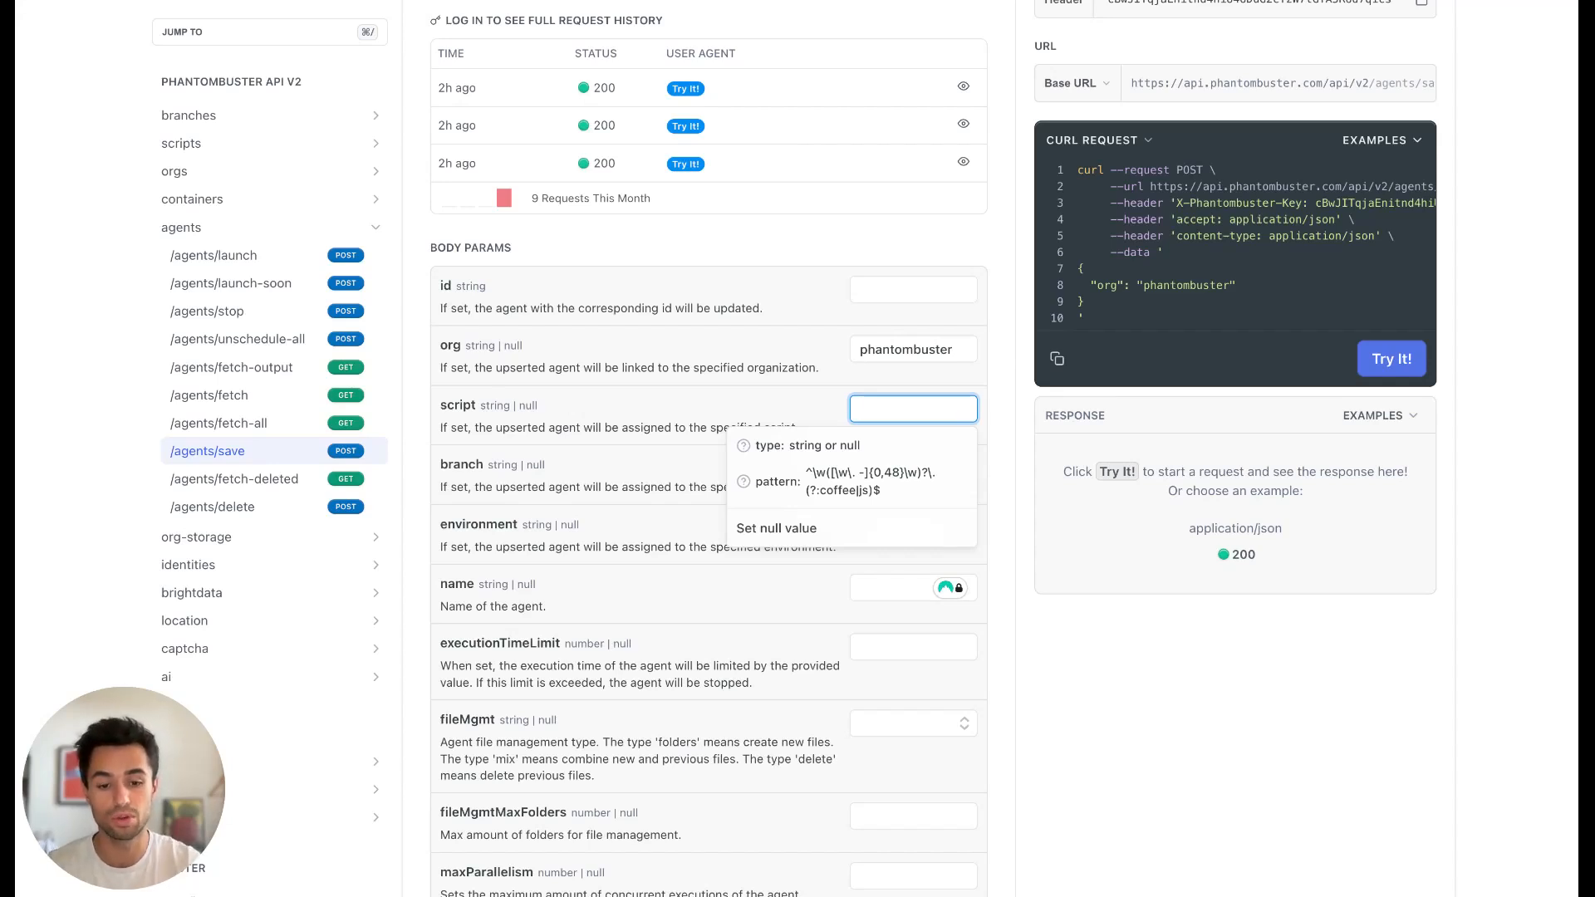
pyautogui.write('LinkedIn Post Likers Export')
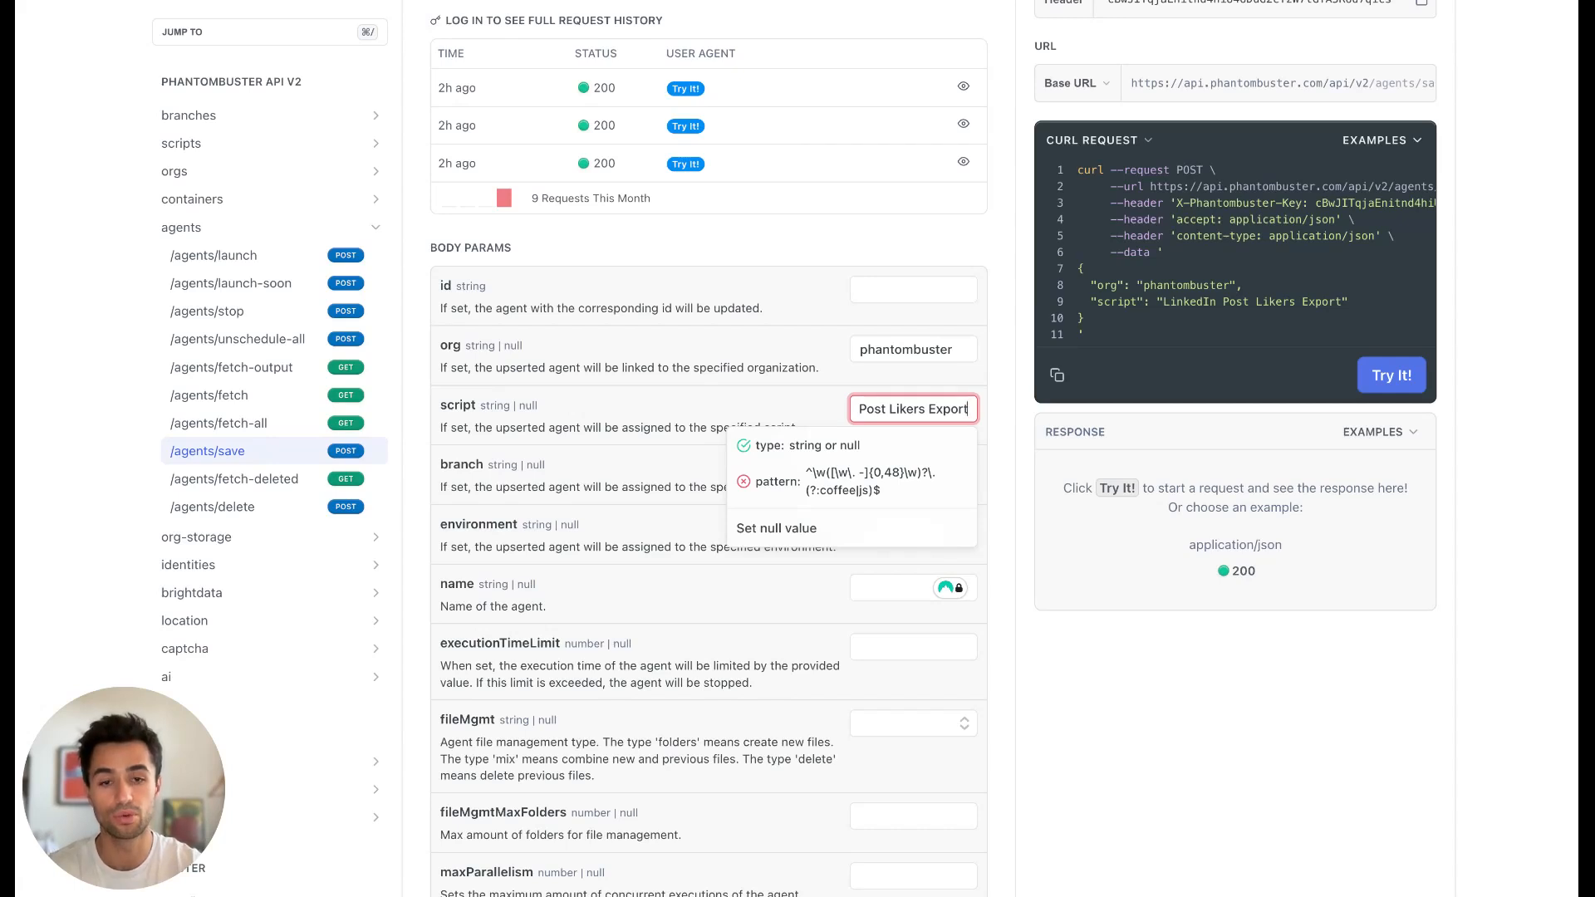
pyautogui.write('.js')
pyautogui.click(1041, 508)
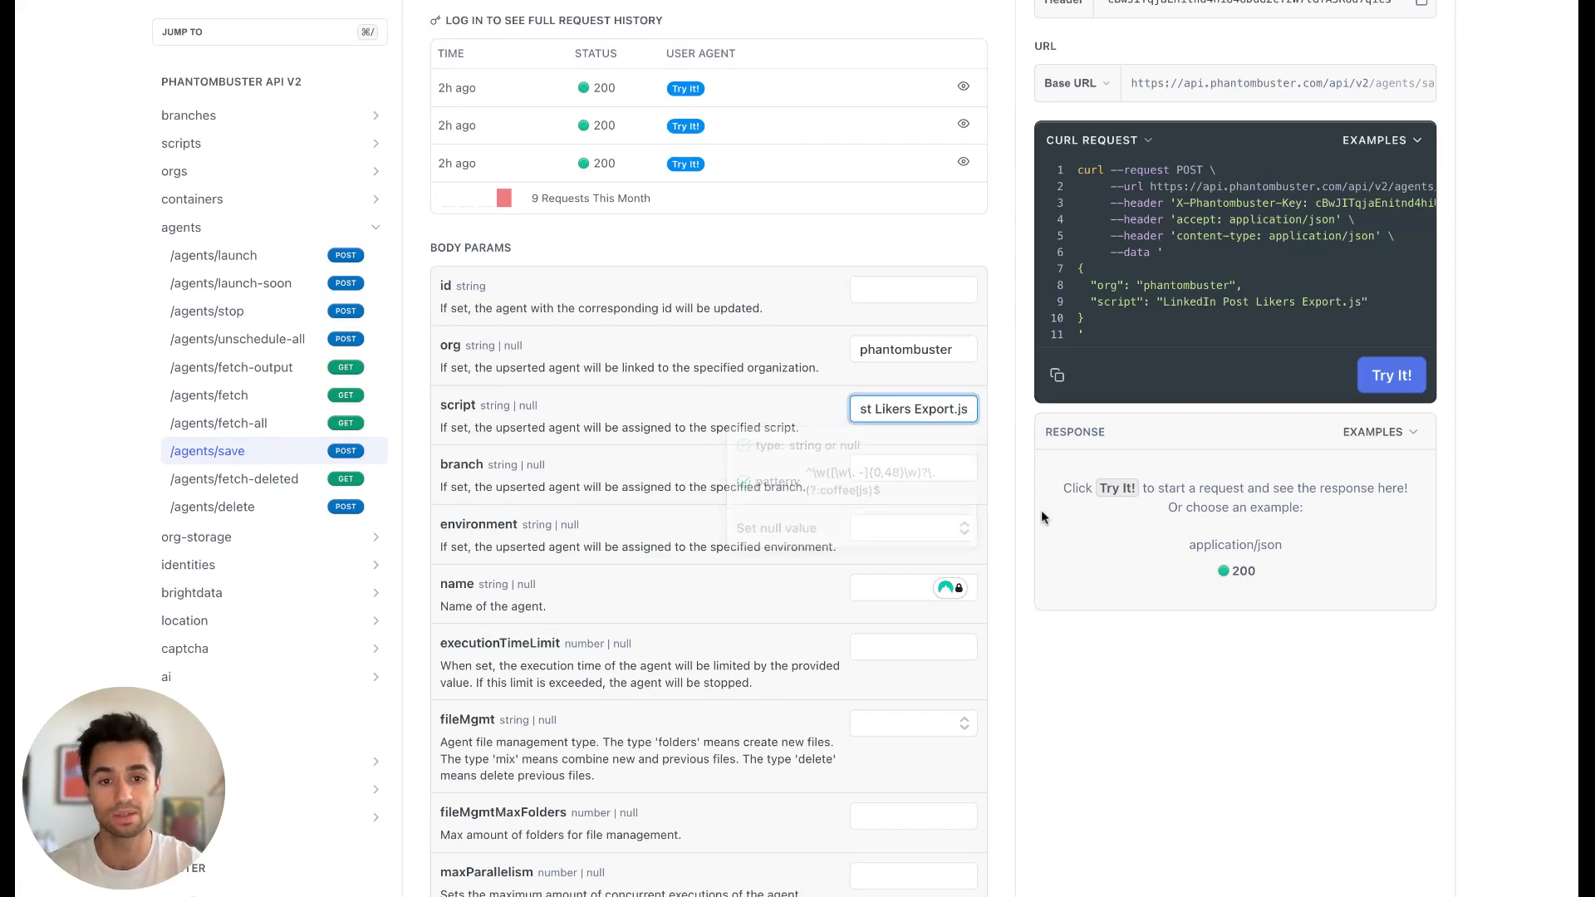
# Set the branch parameter to master and the agent name to "Test Video Post Likers Export".
pyautogui.scroll(-1, 899, 387)
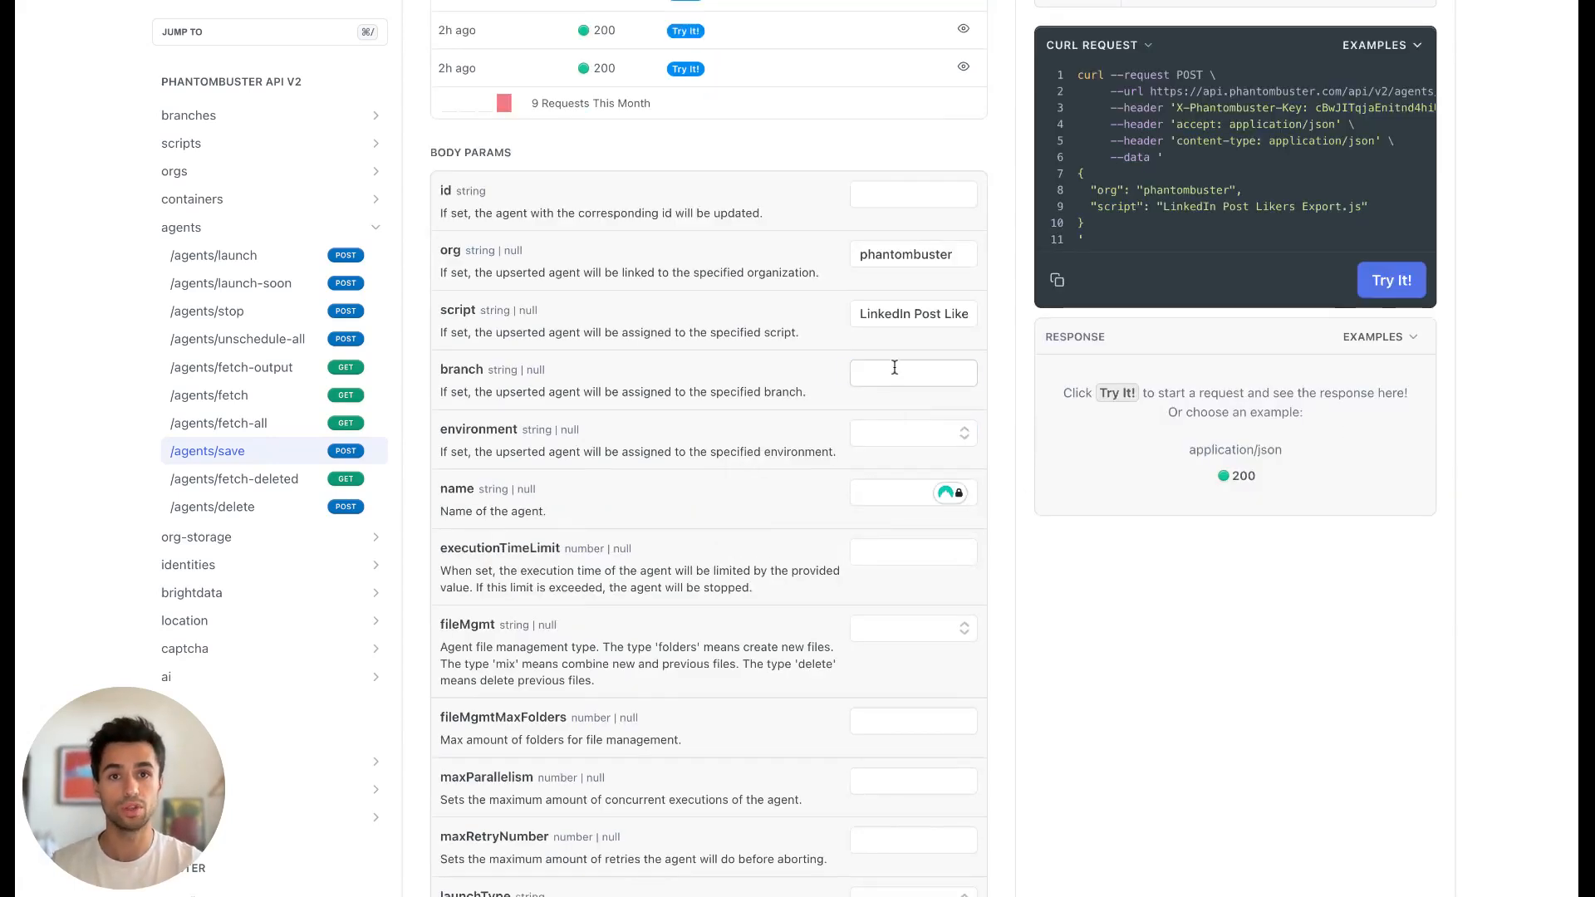
pyautogui.click(894, 369)
pyautogui.write('master')
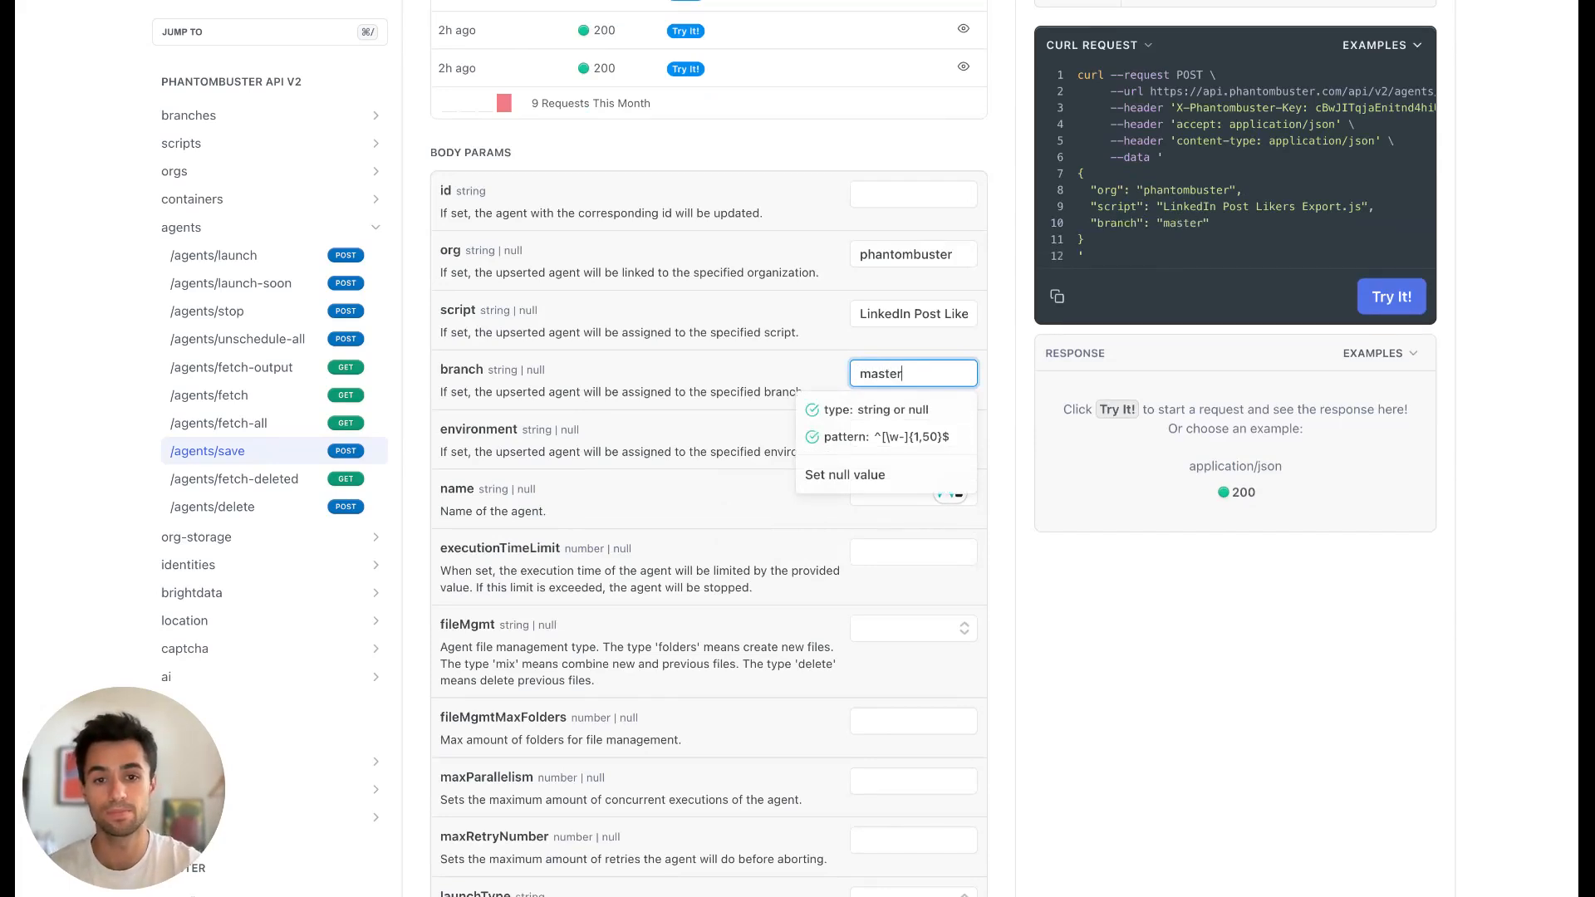
pyautogui.click(1030, 501)
pyautogui.scroll(-2, 644, 308)
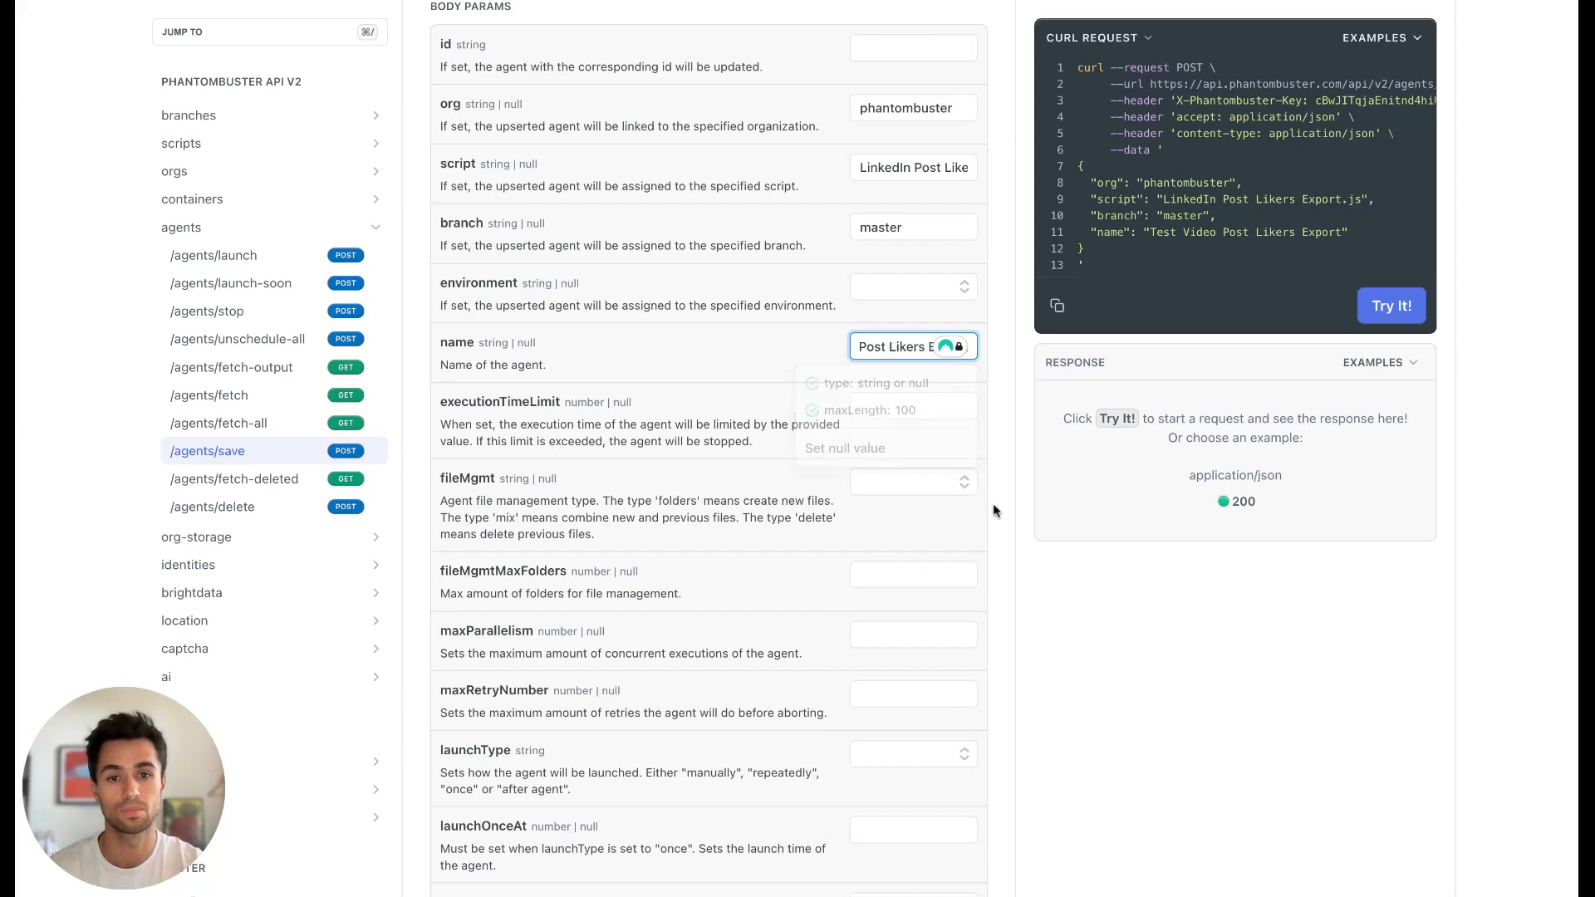
pyautogui.click(993, 508)
pyautogui.scroll(-1, 987, 536)
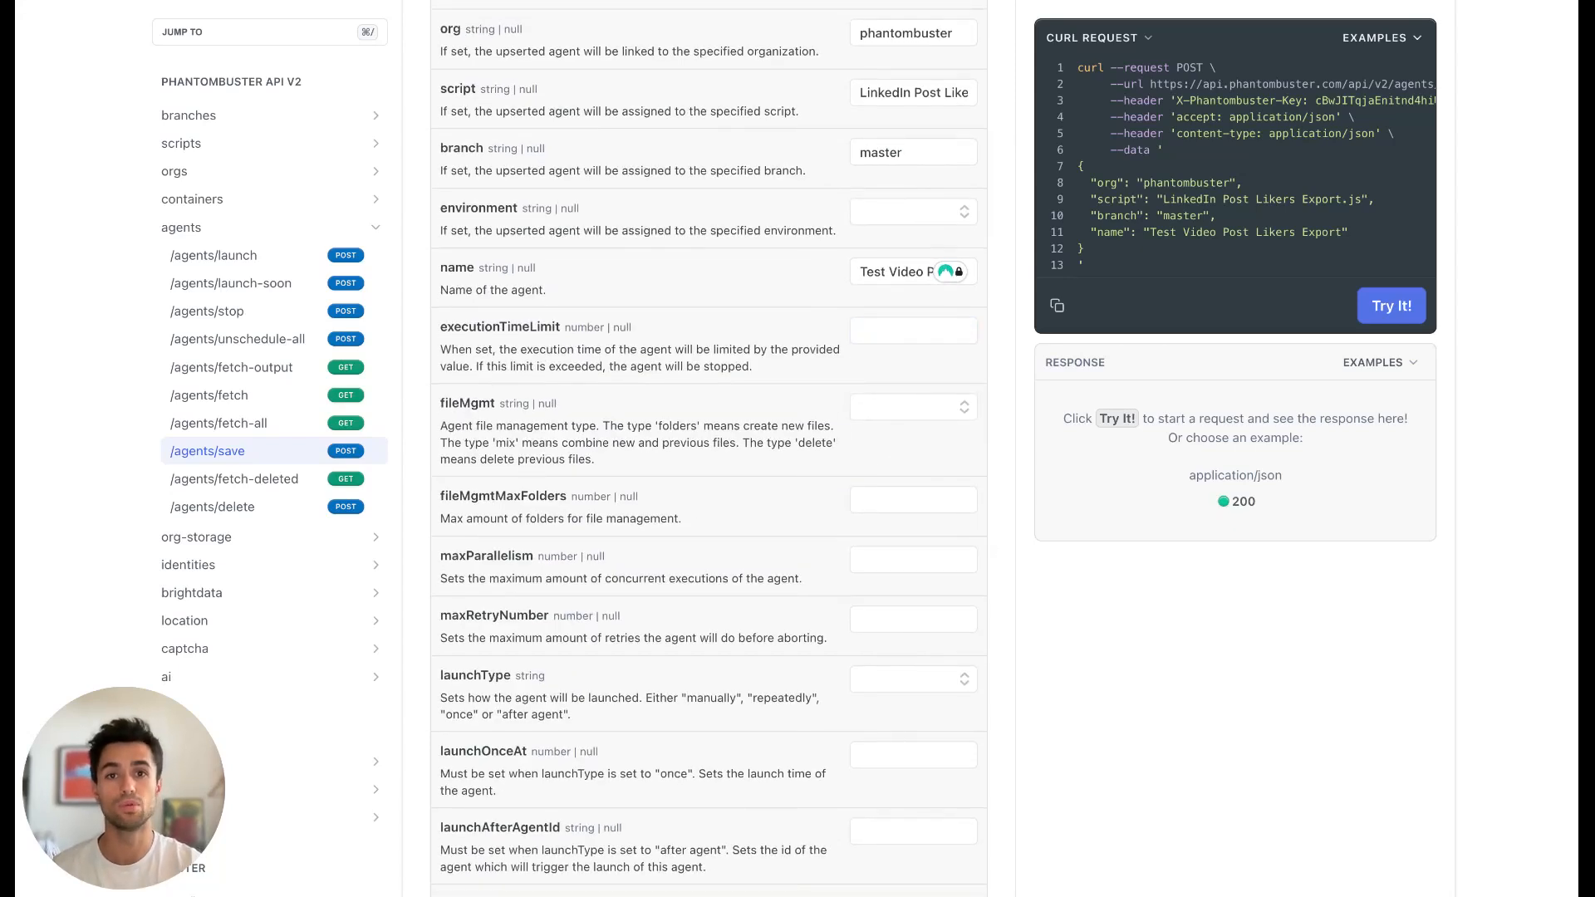
# Review the remaining optional body parameters and send the /agents/save request to create the agent.
pyautogui.scroll(-2, 909, 456)
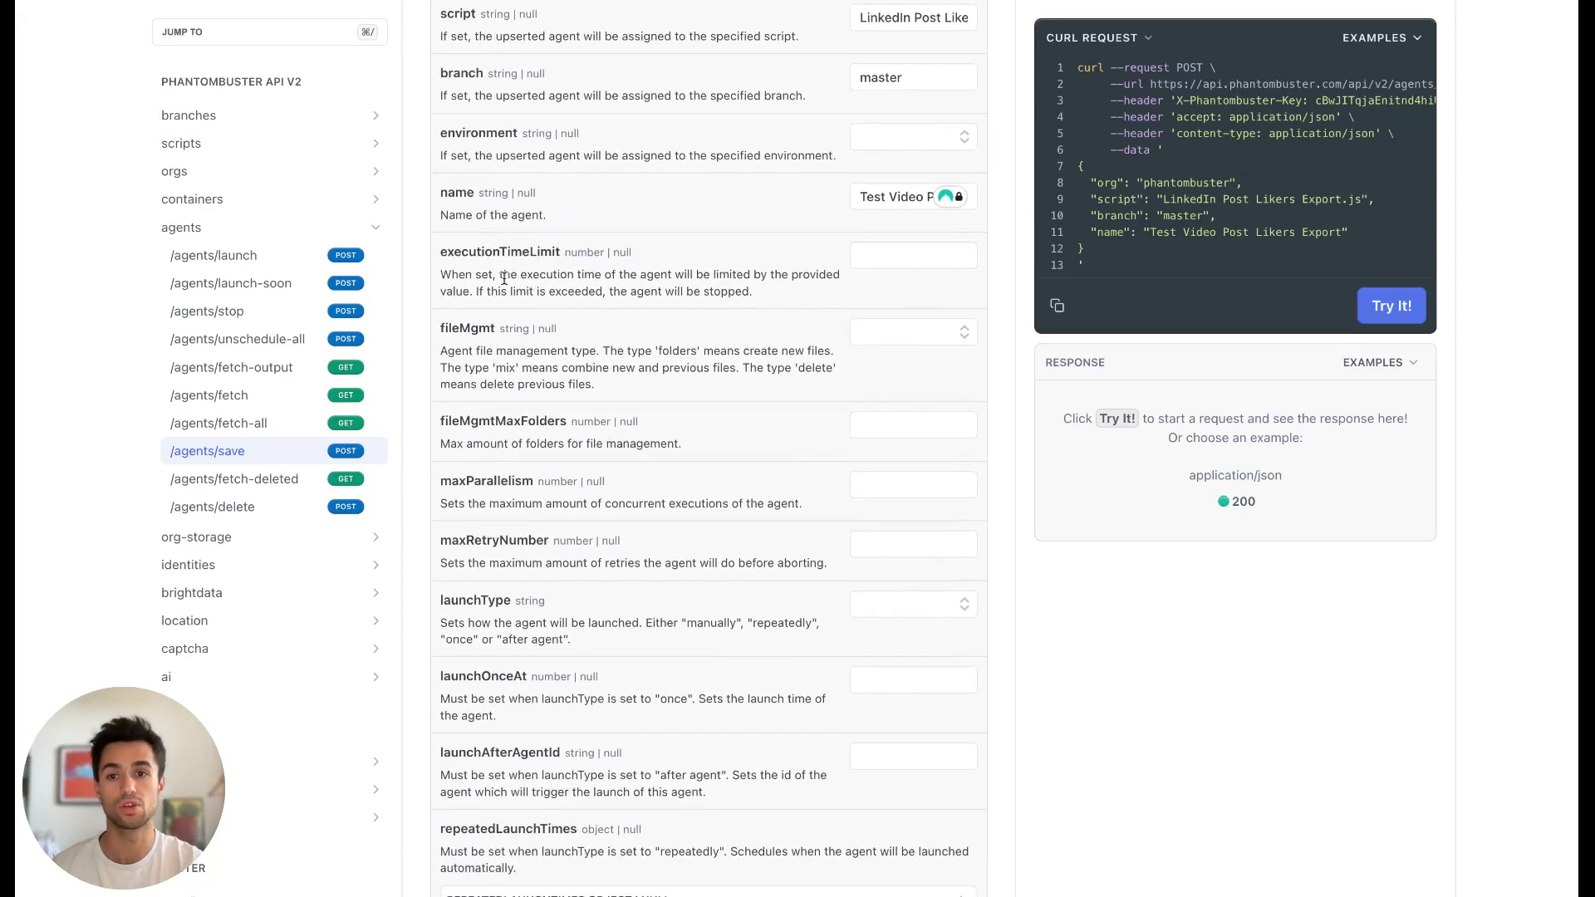
pyautogui.scroll(-1, 595, 282)
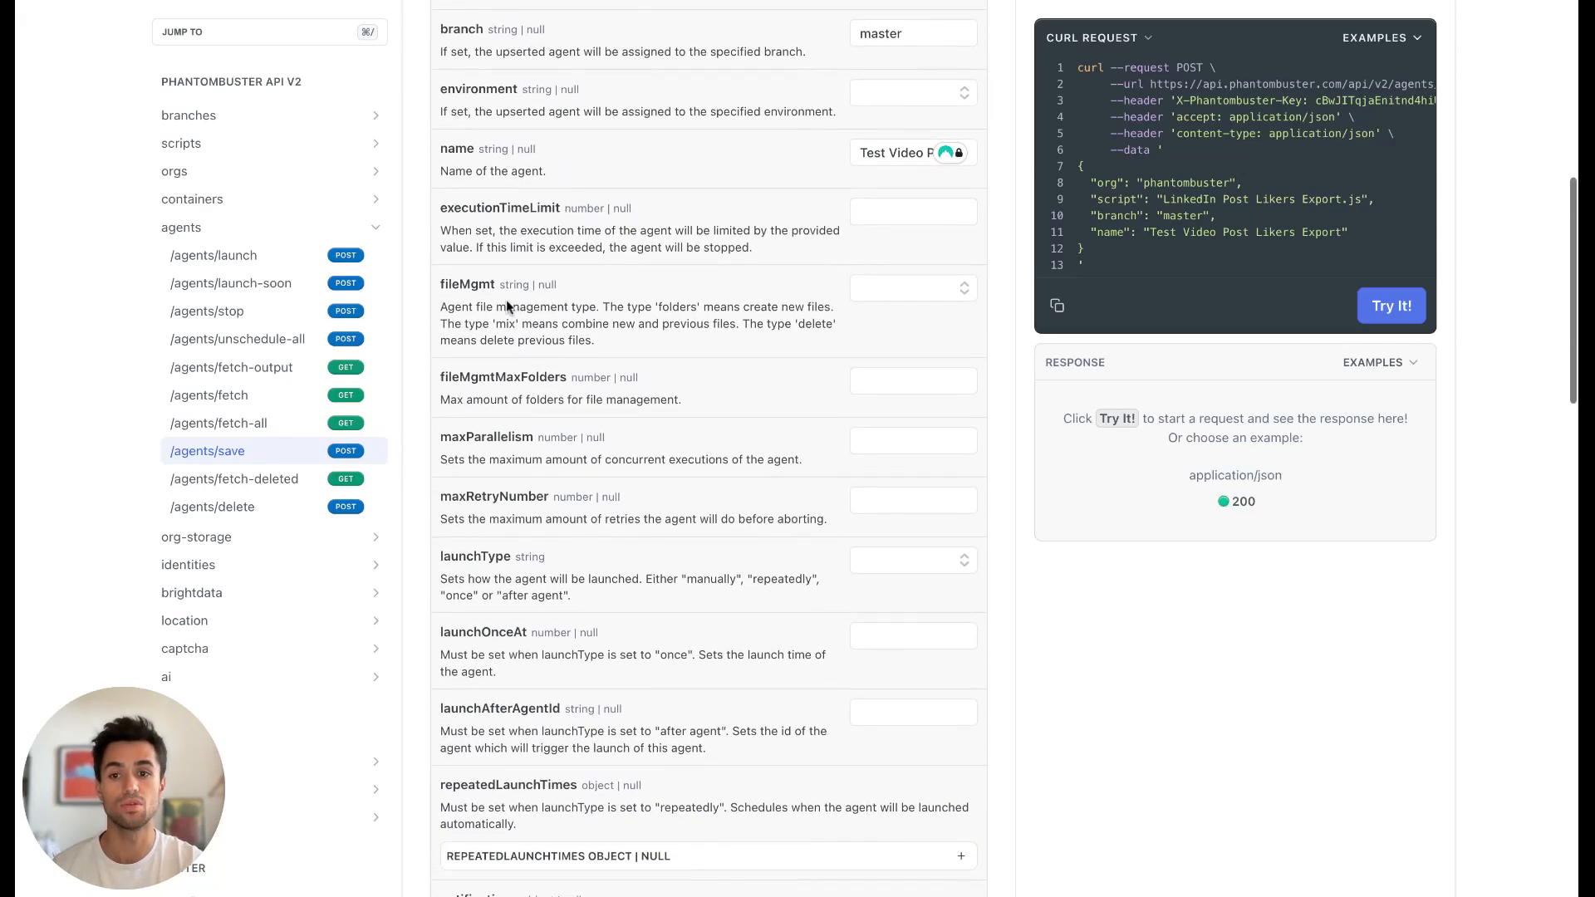
pyautogui.scroll(-3, 660, 356)
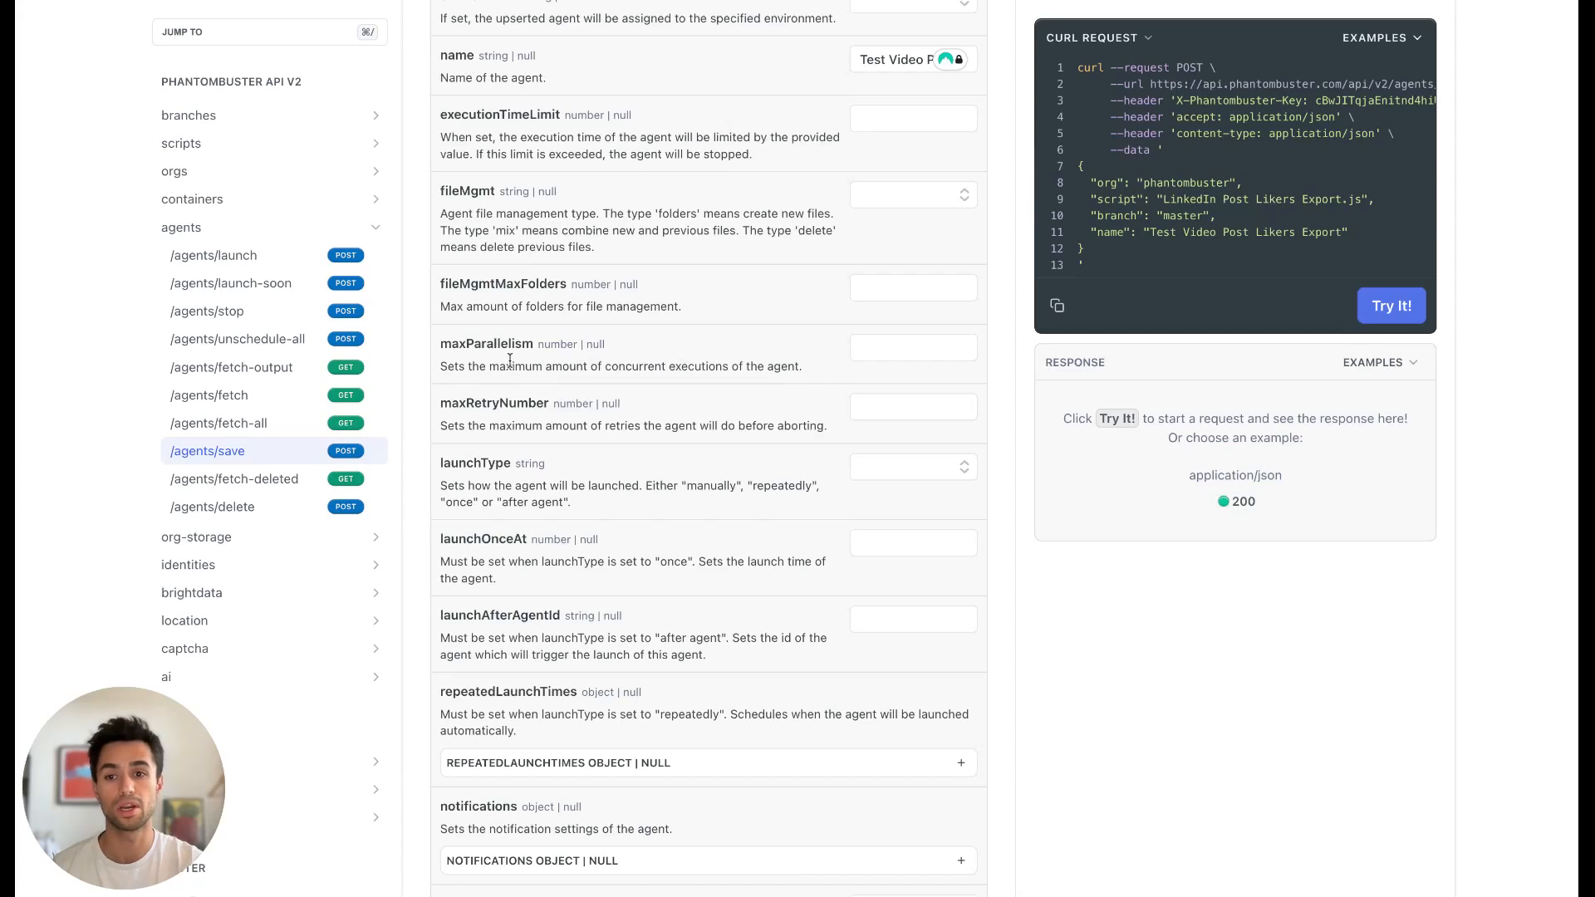
pyautogui.scroll(-3, 761, 405)
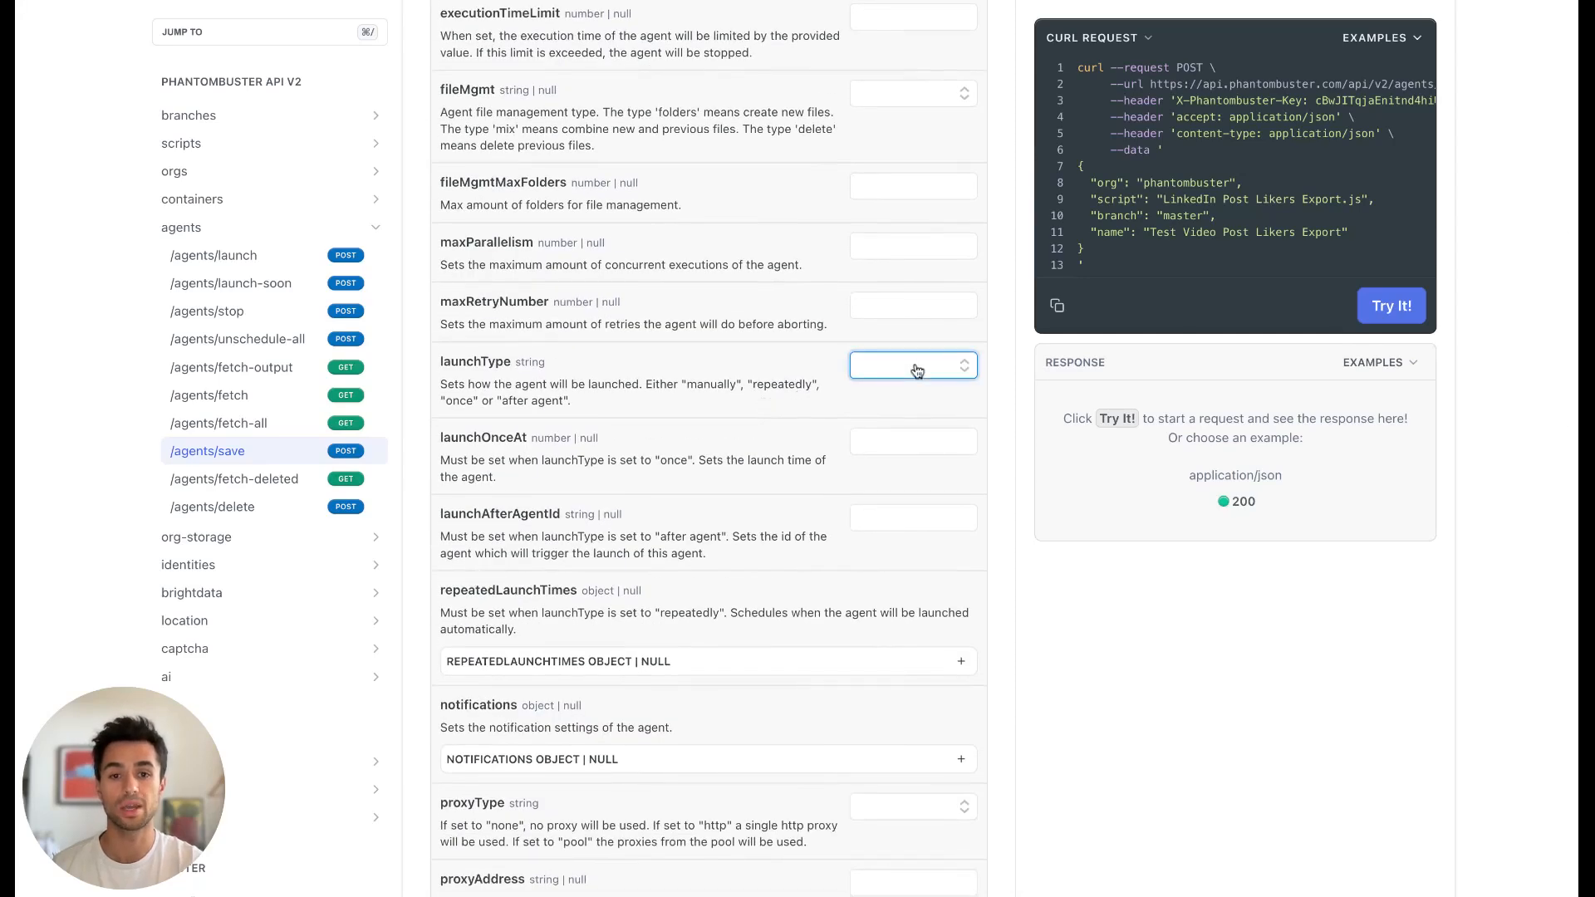
pyautogui.scroll(-12, 721, 373)
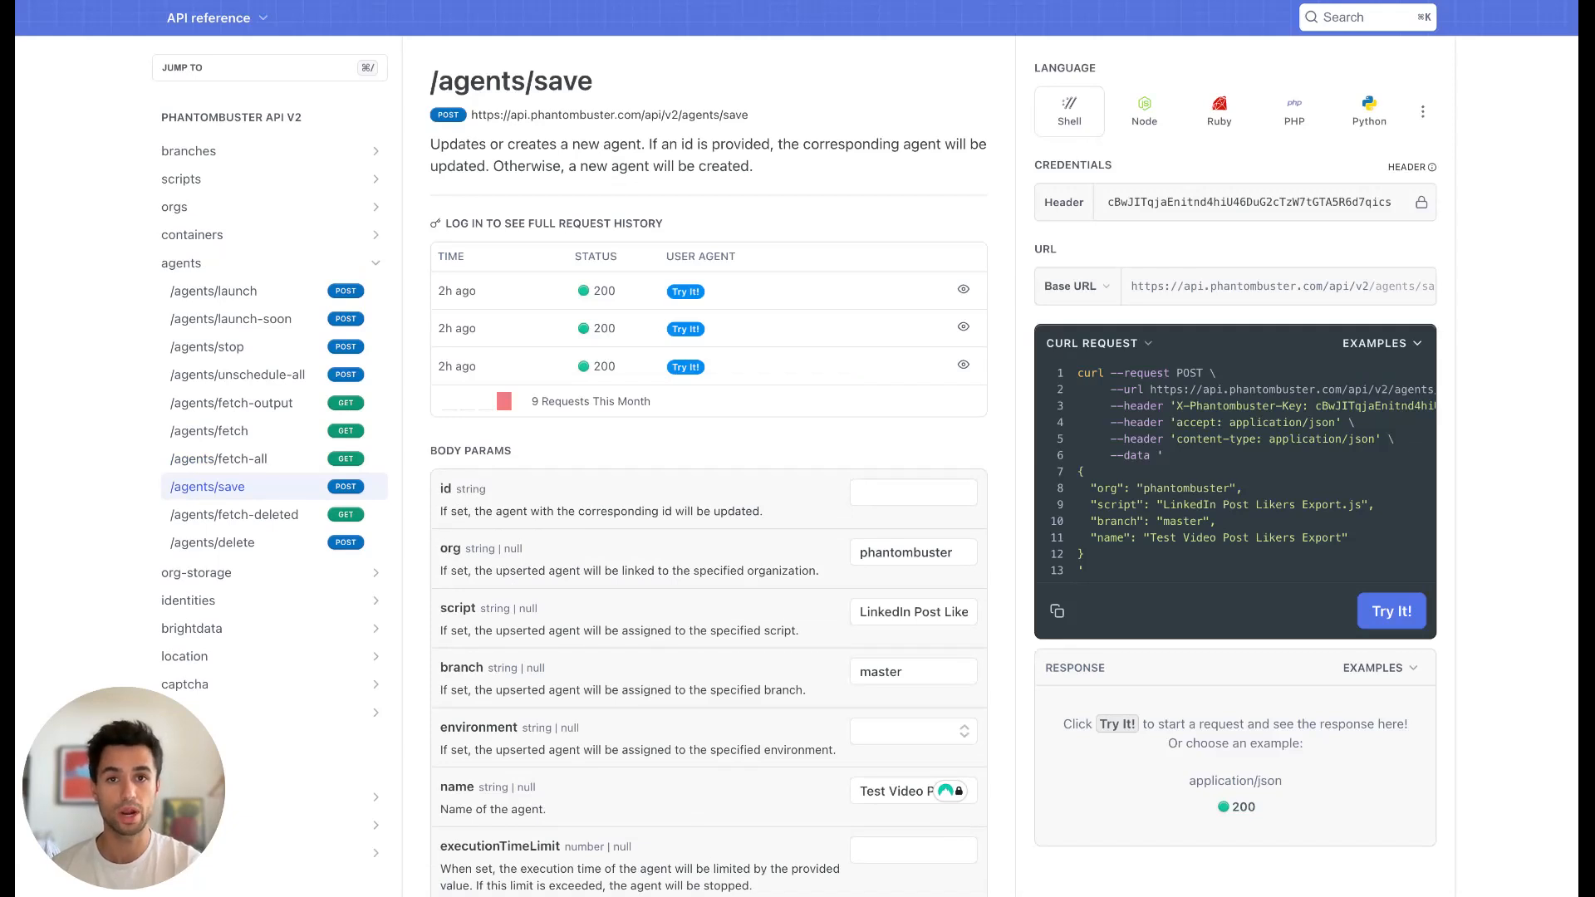
pyautogui.scroll(-1, 798, 448)
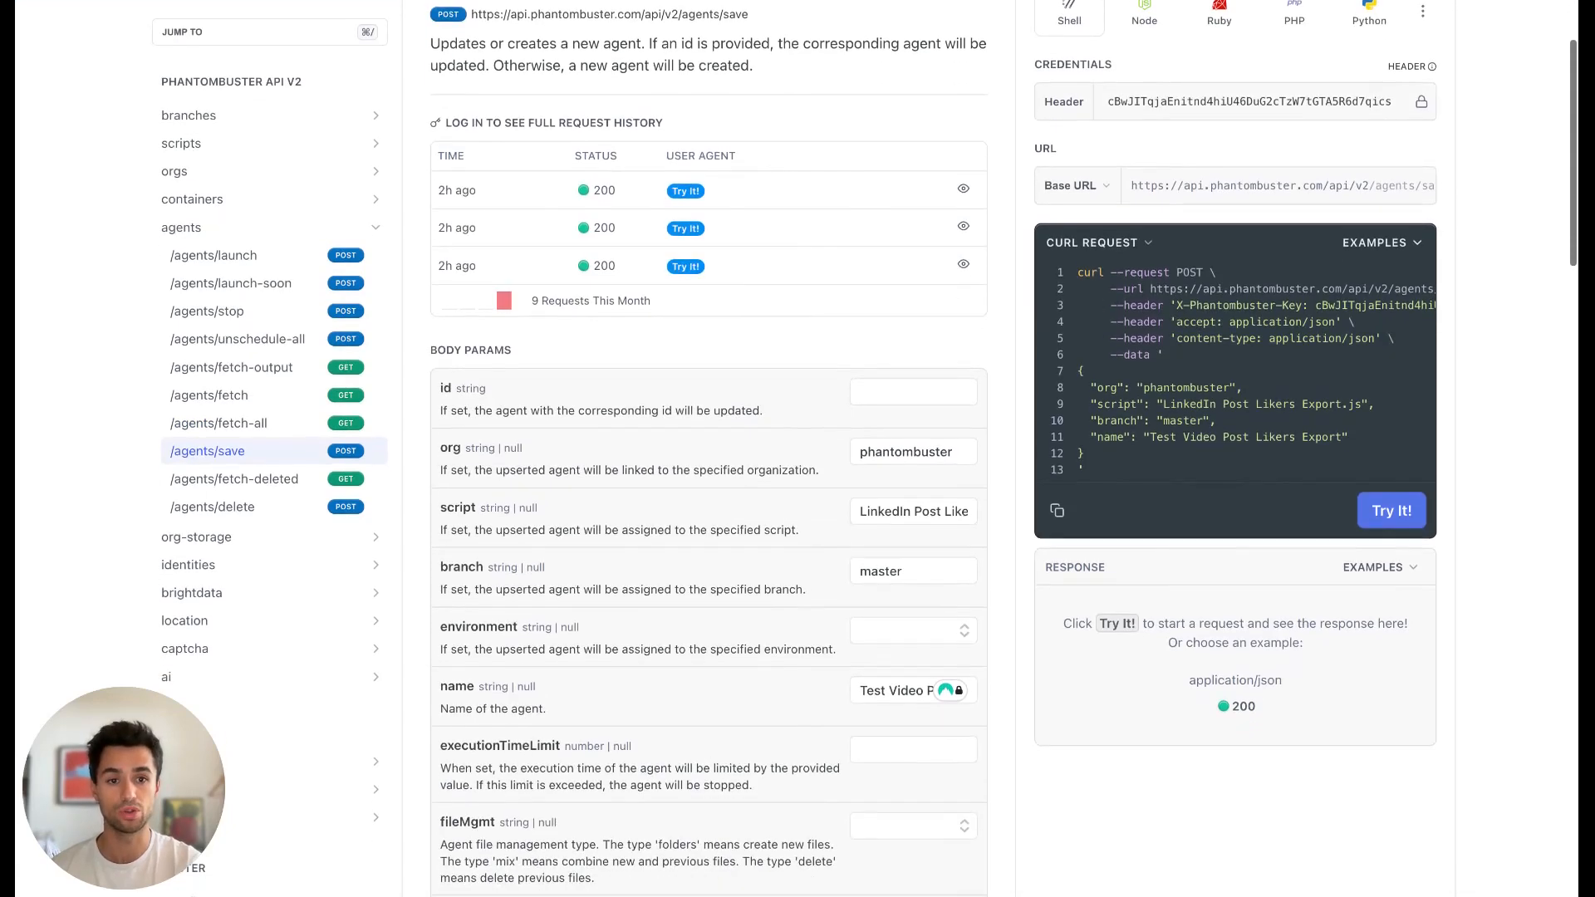
pyautogui.click(1392, 510)
pyautogui.scroll(-1, 1468, 593)
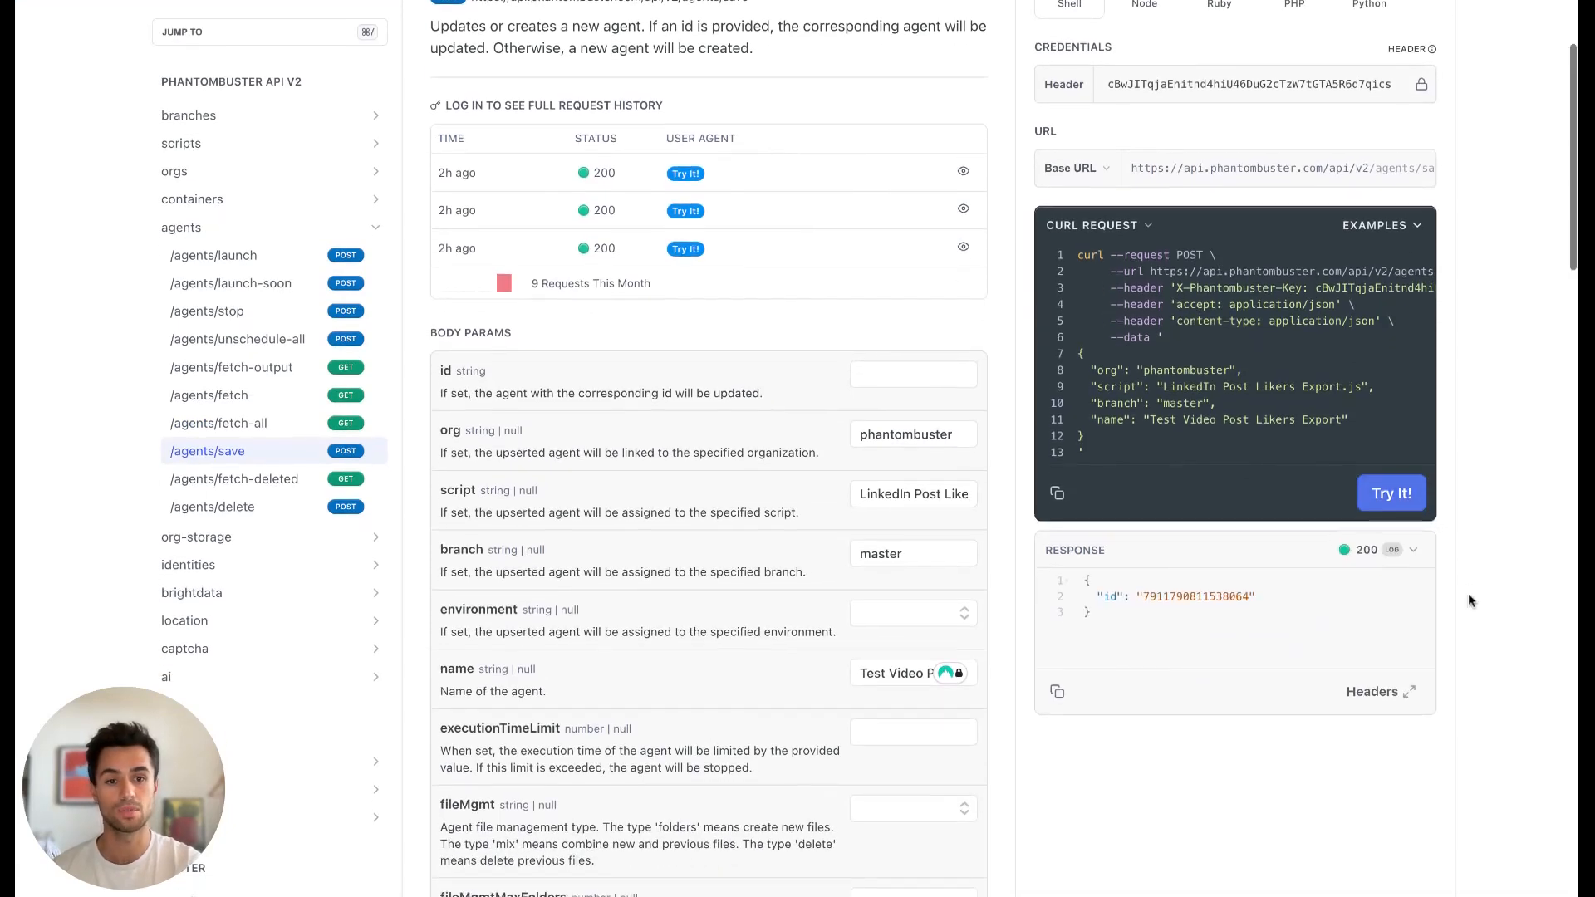
# Switch to the PhantomBuster dashboard and open the "Test Video Post Likers Export" Phantom.
pyautogui.scroll(-1, 1468, 594)
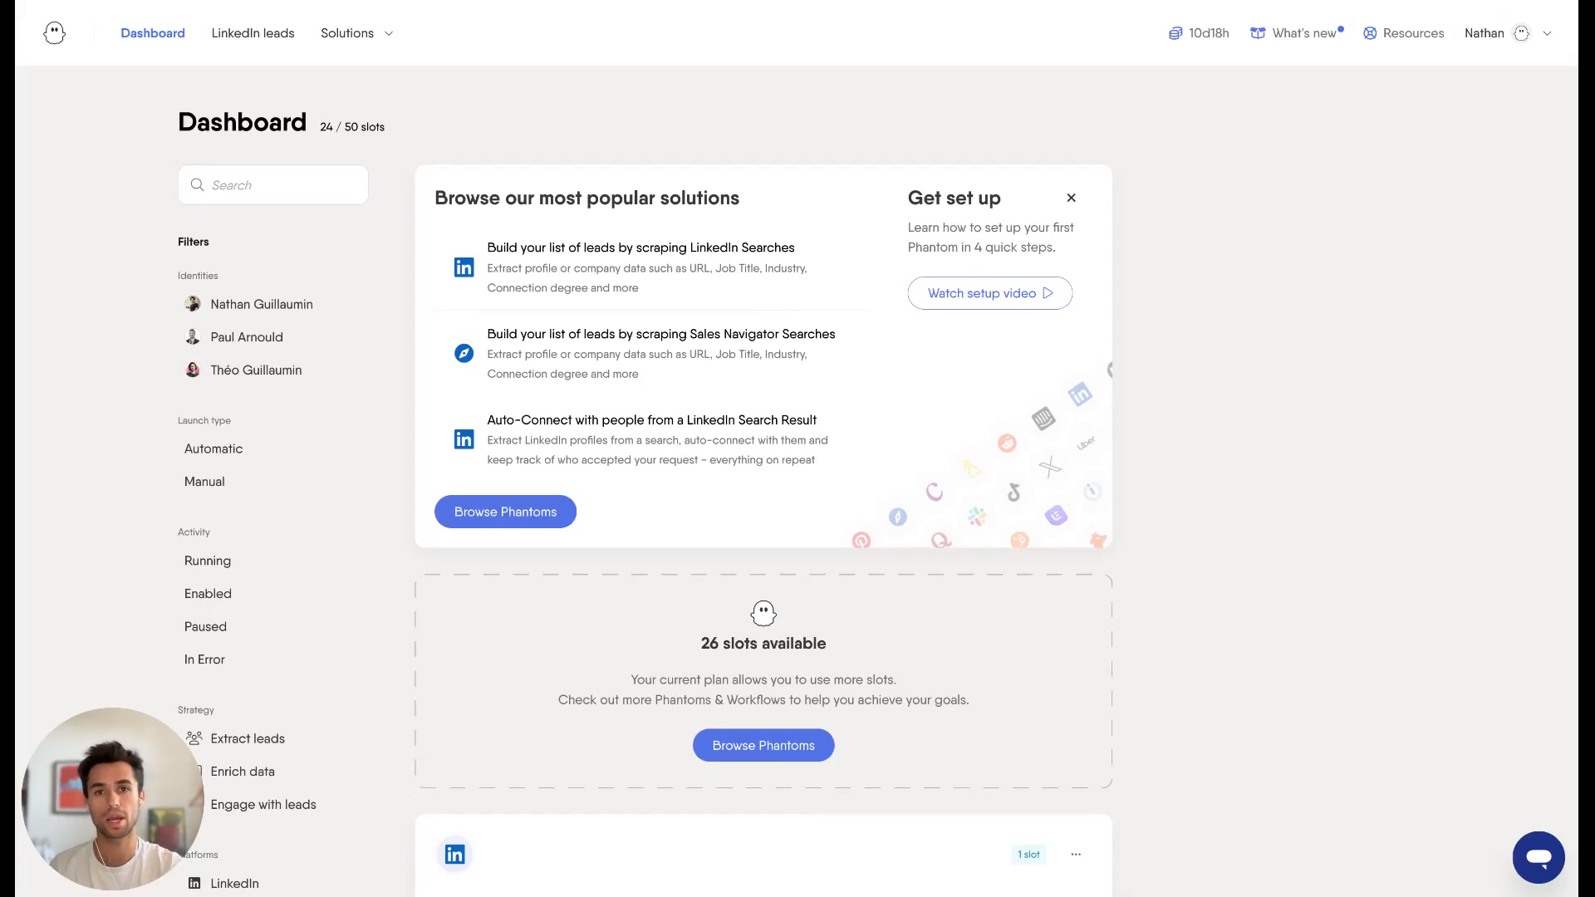
pyautogui.scroll(-2, 1236, 580)
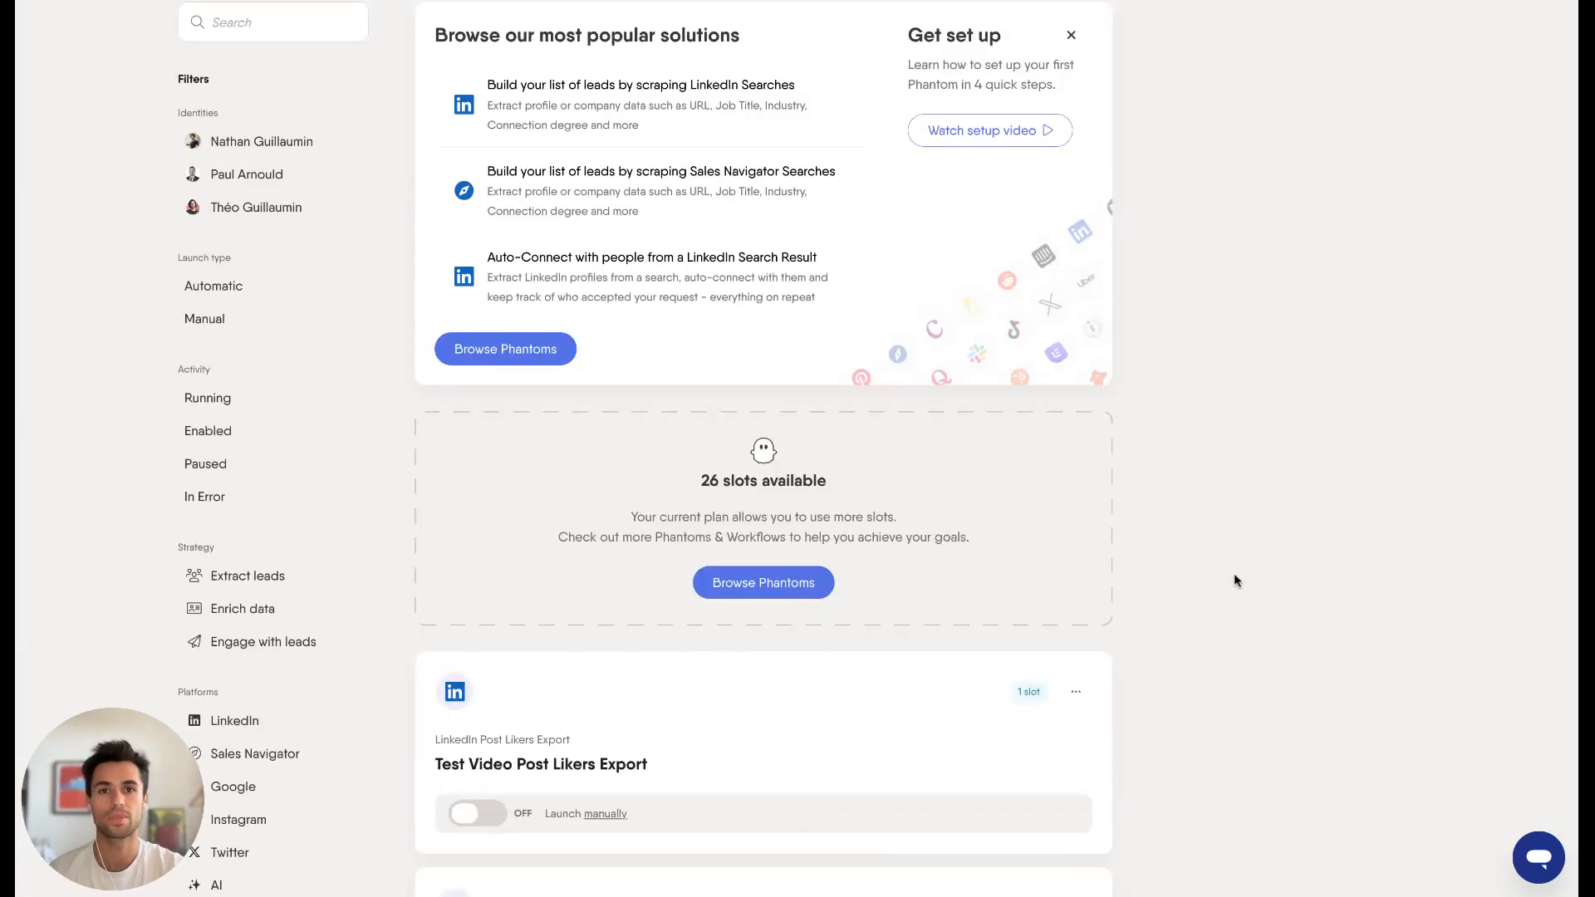
pyautogui.scroll(-1, 811, 634)
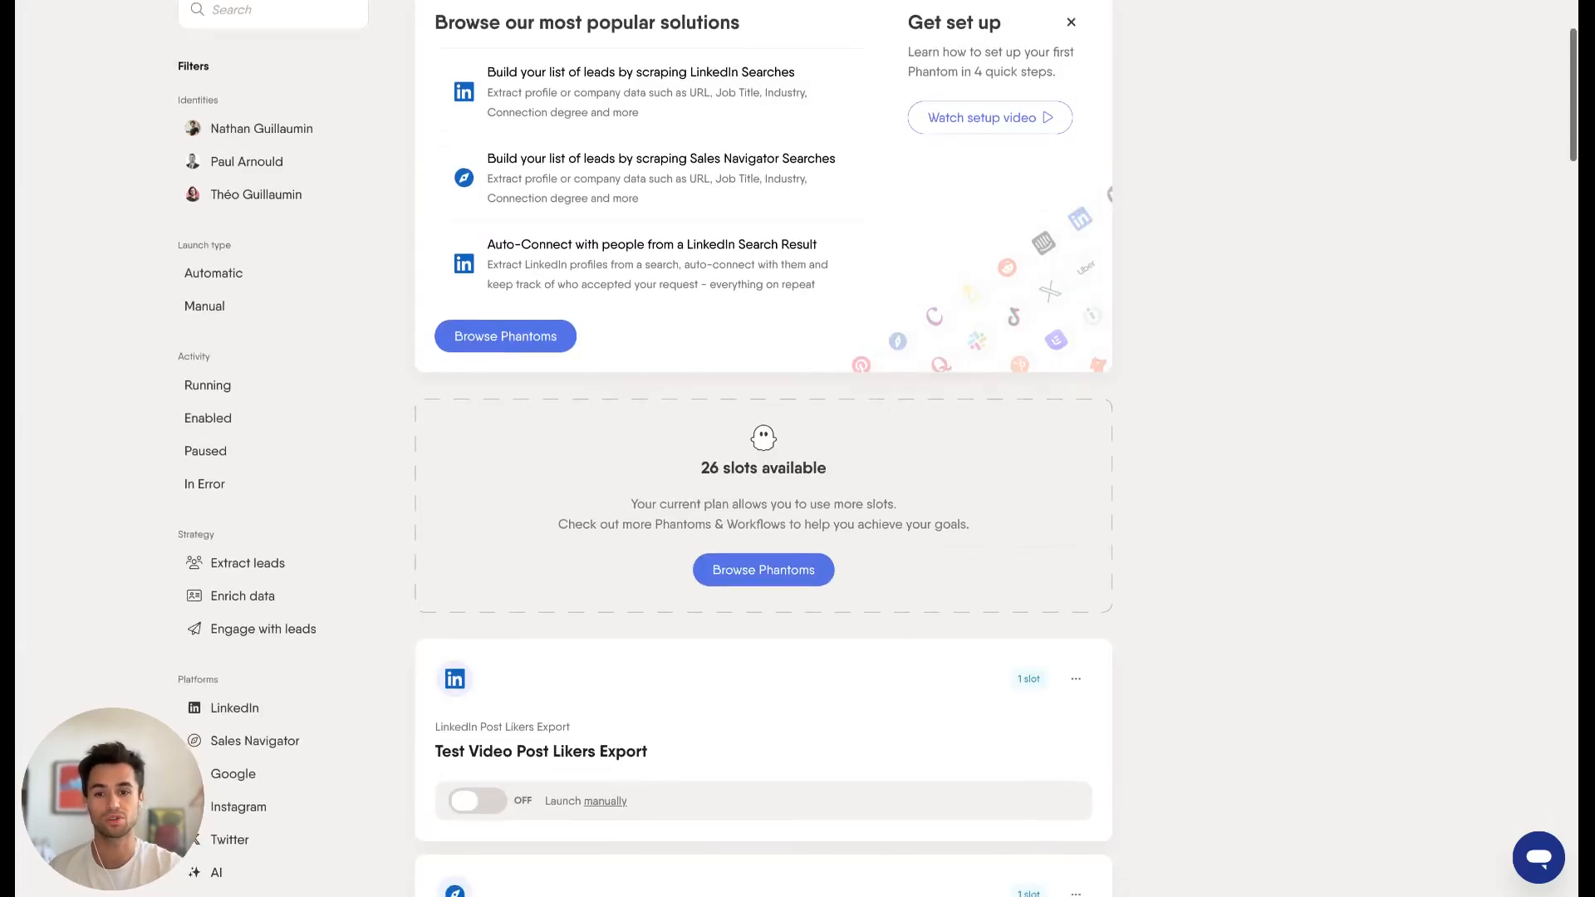
pyautogui.click(513, 723)
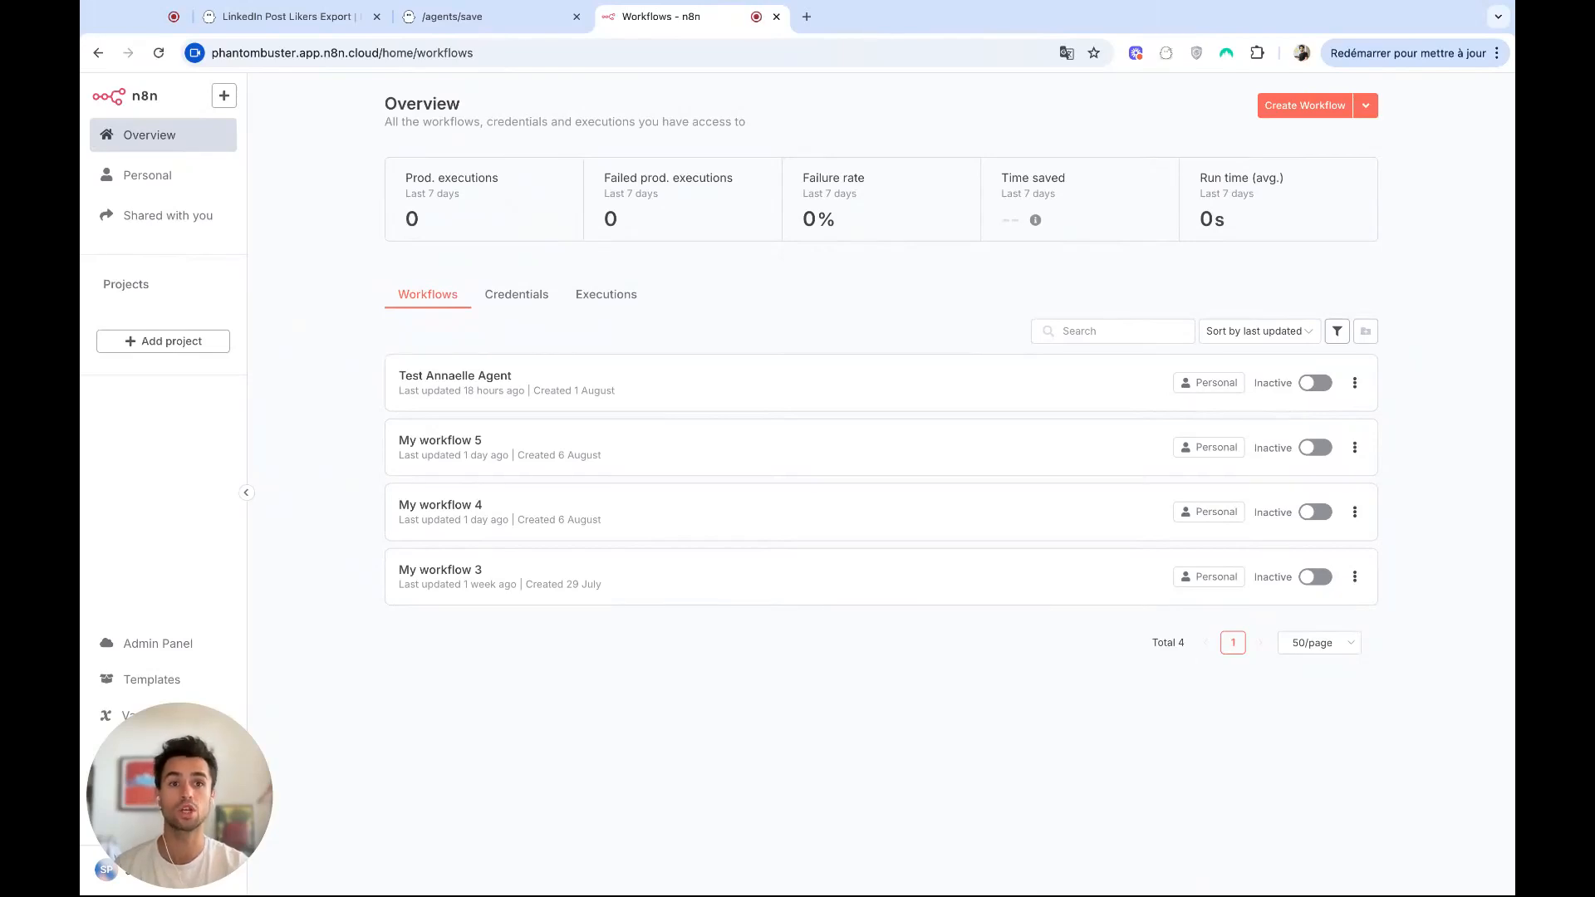
# In n8n, create a workflow with a manual execution trigger and add an HTTP Request node after it.
pyautogui.click(1304, 107)
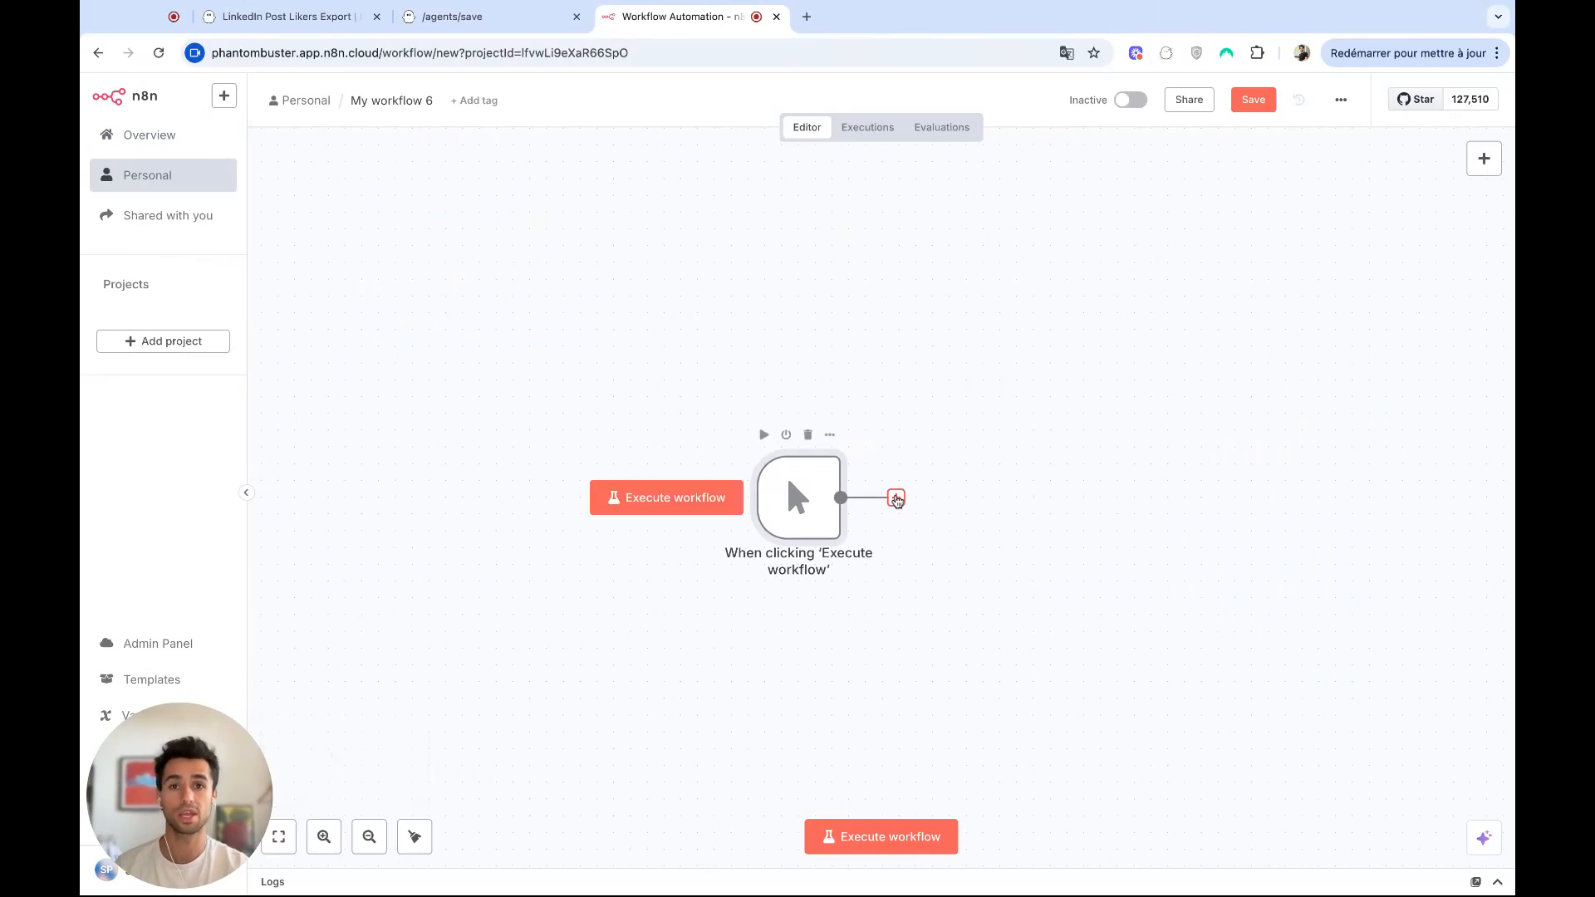
pyautogui.click(896, 498)
pyautogui.write('http')
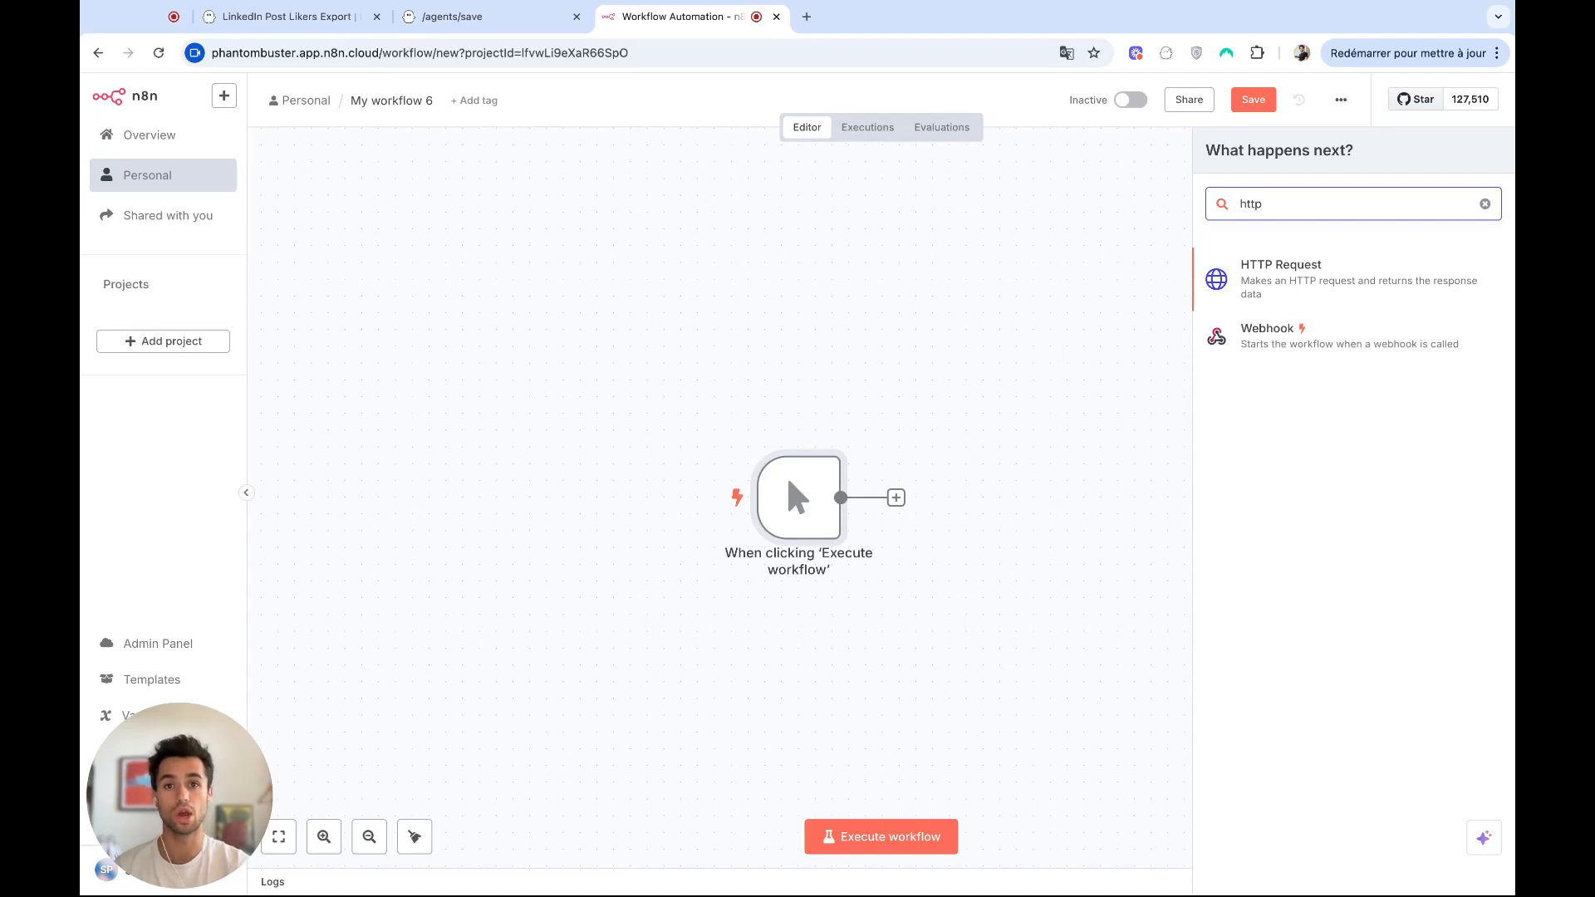
pyautogui.press('Return')
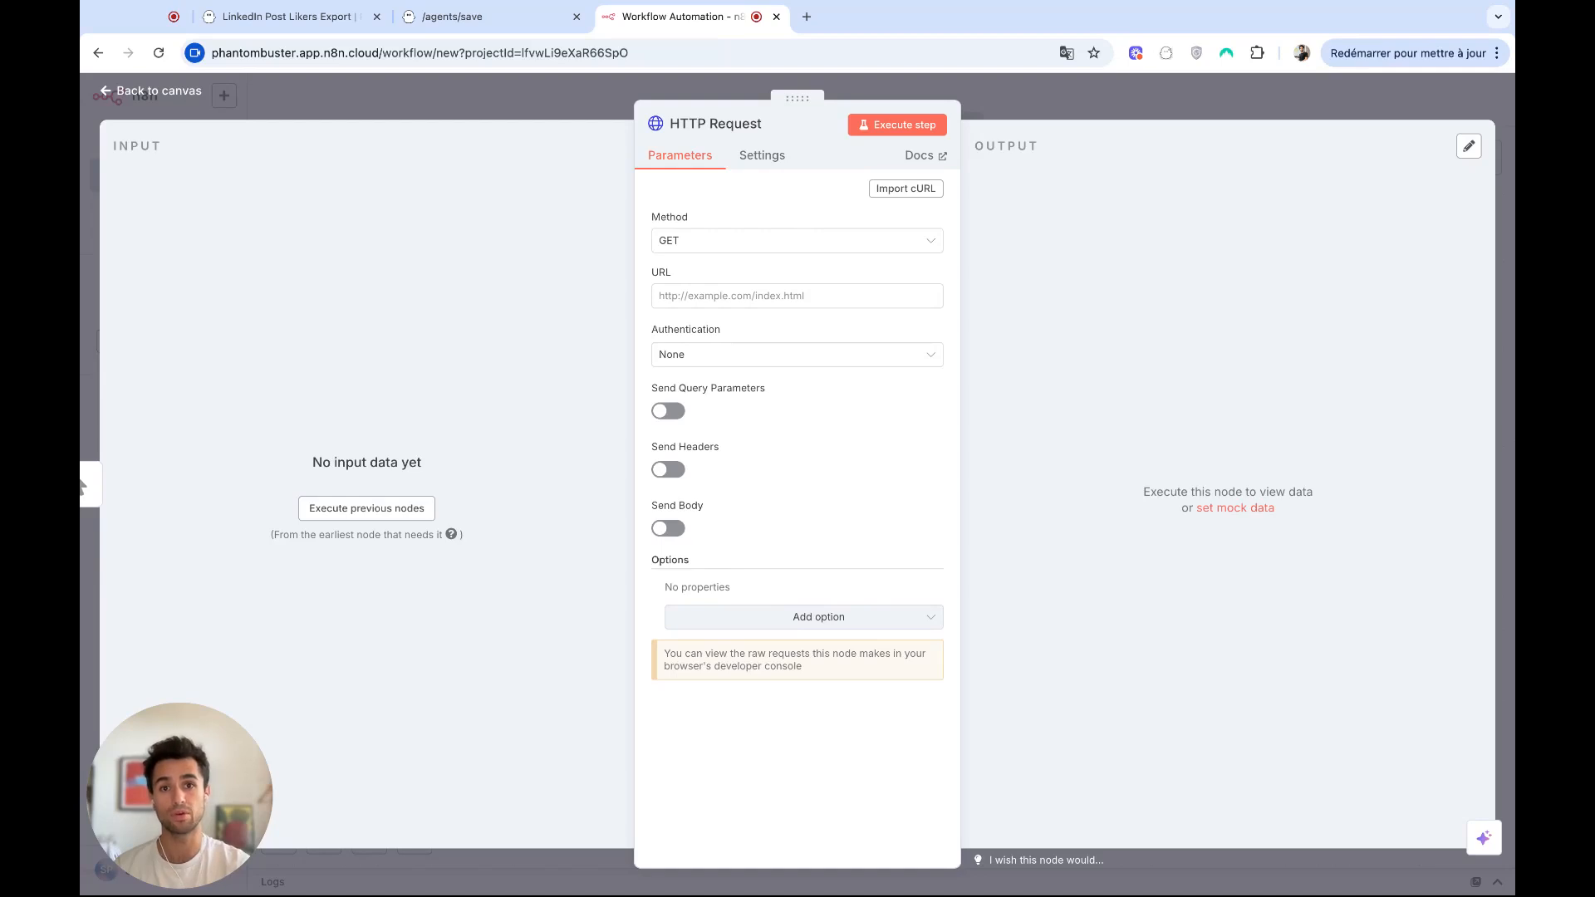
pyautogui.click(490, 20)
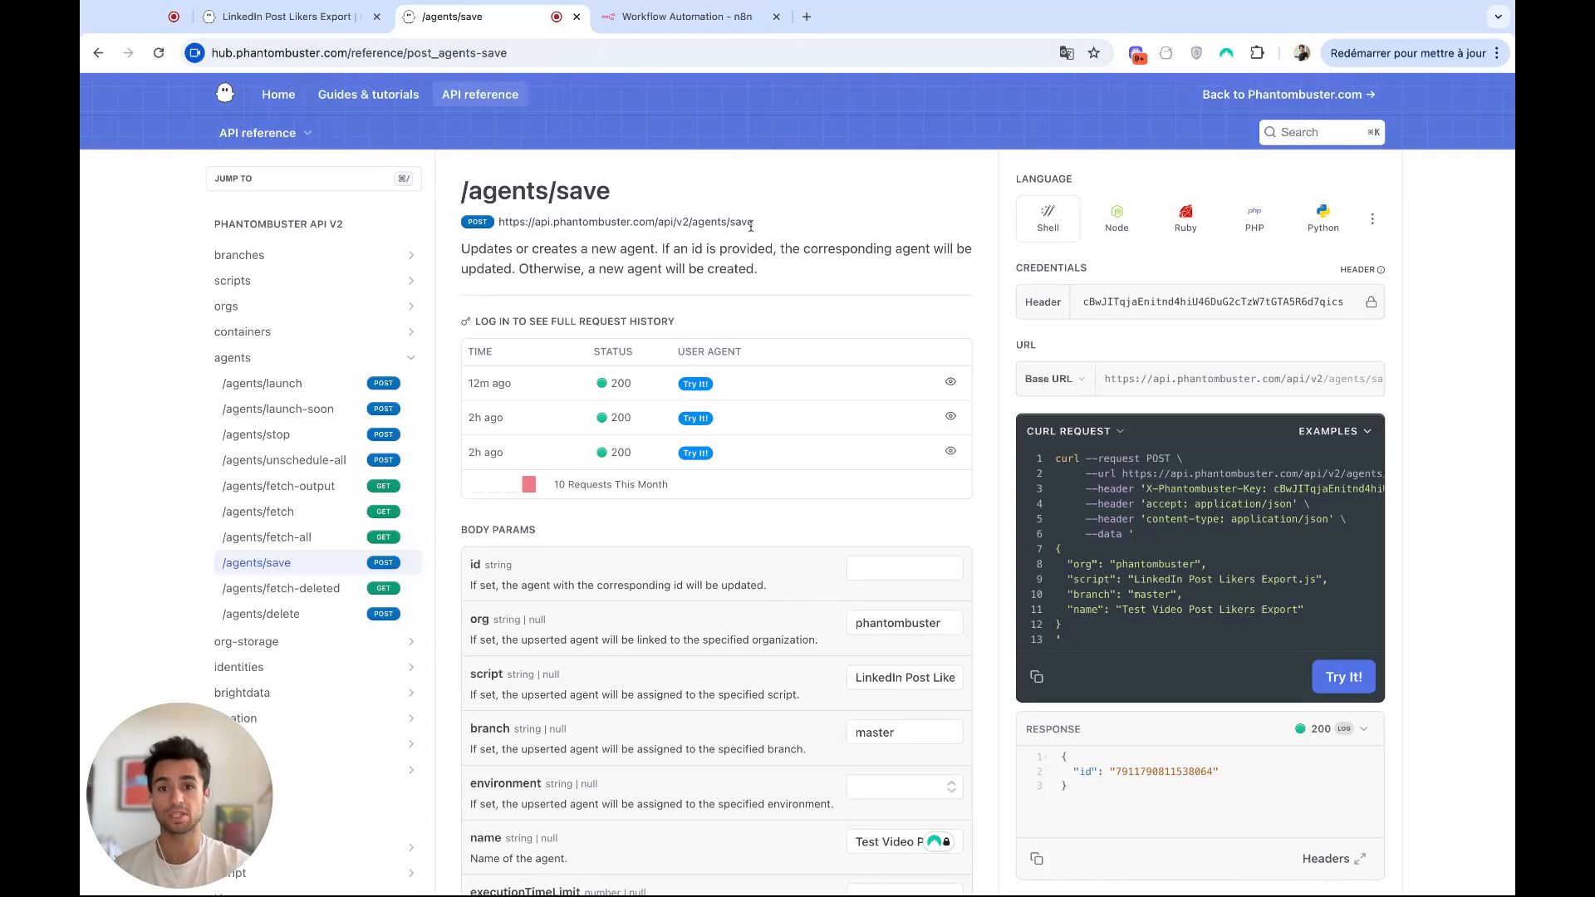
pyautogui.moveTo(756, 227); pyautogui.dragTo(500, 230)
pyautogui.press('super+c')
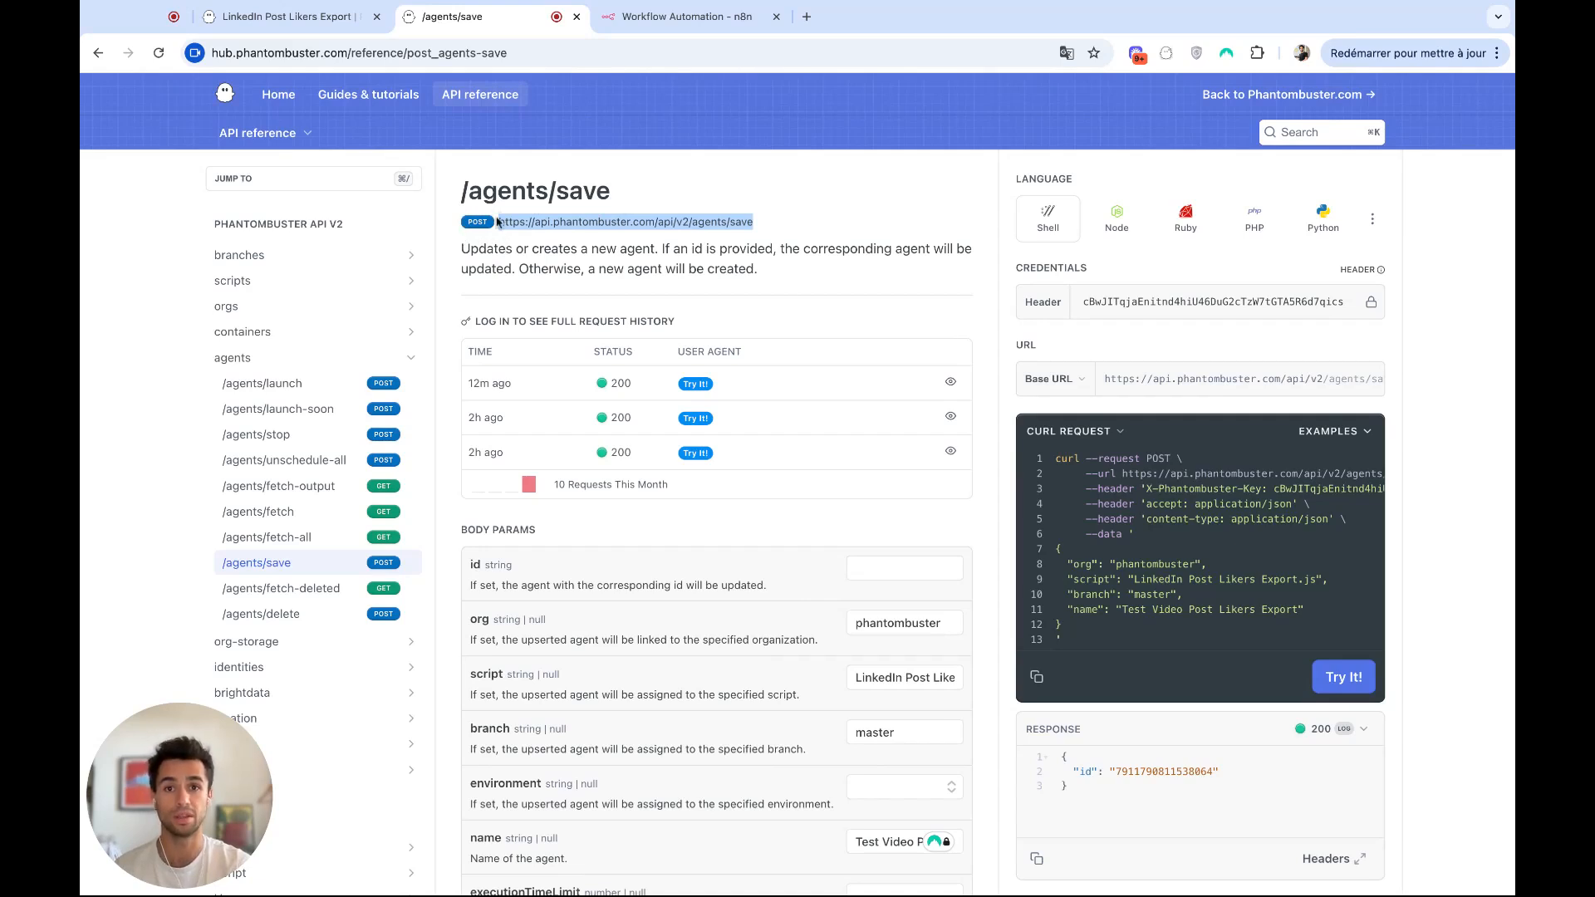
pyautogui.click(673, 16)
pyautogui.click(720, 243)
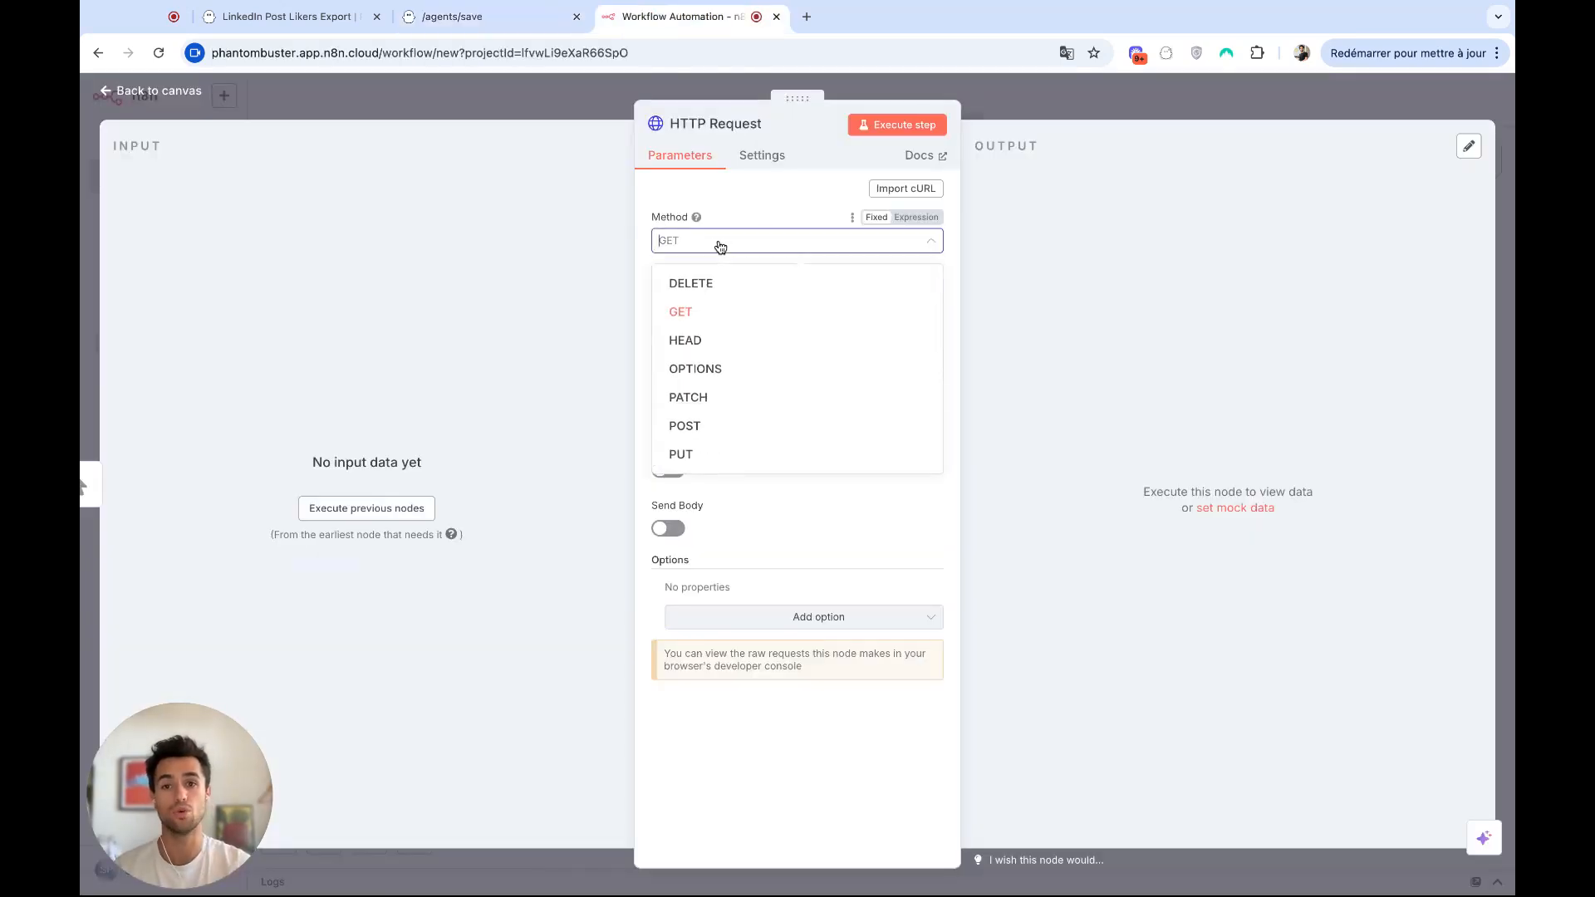
pyautogui.click(698, 424)
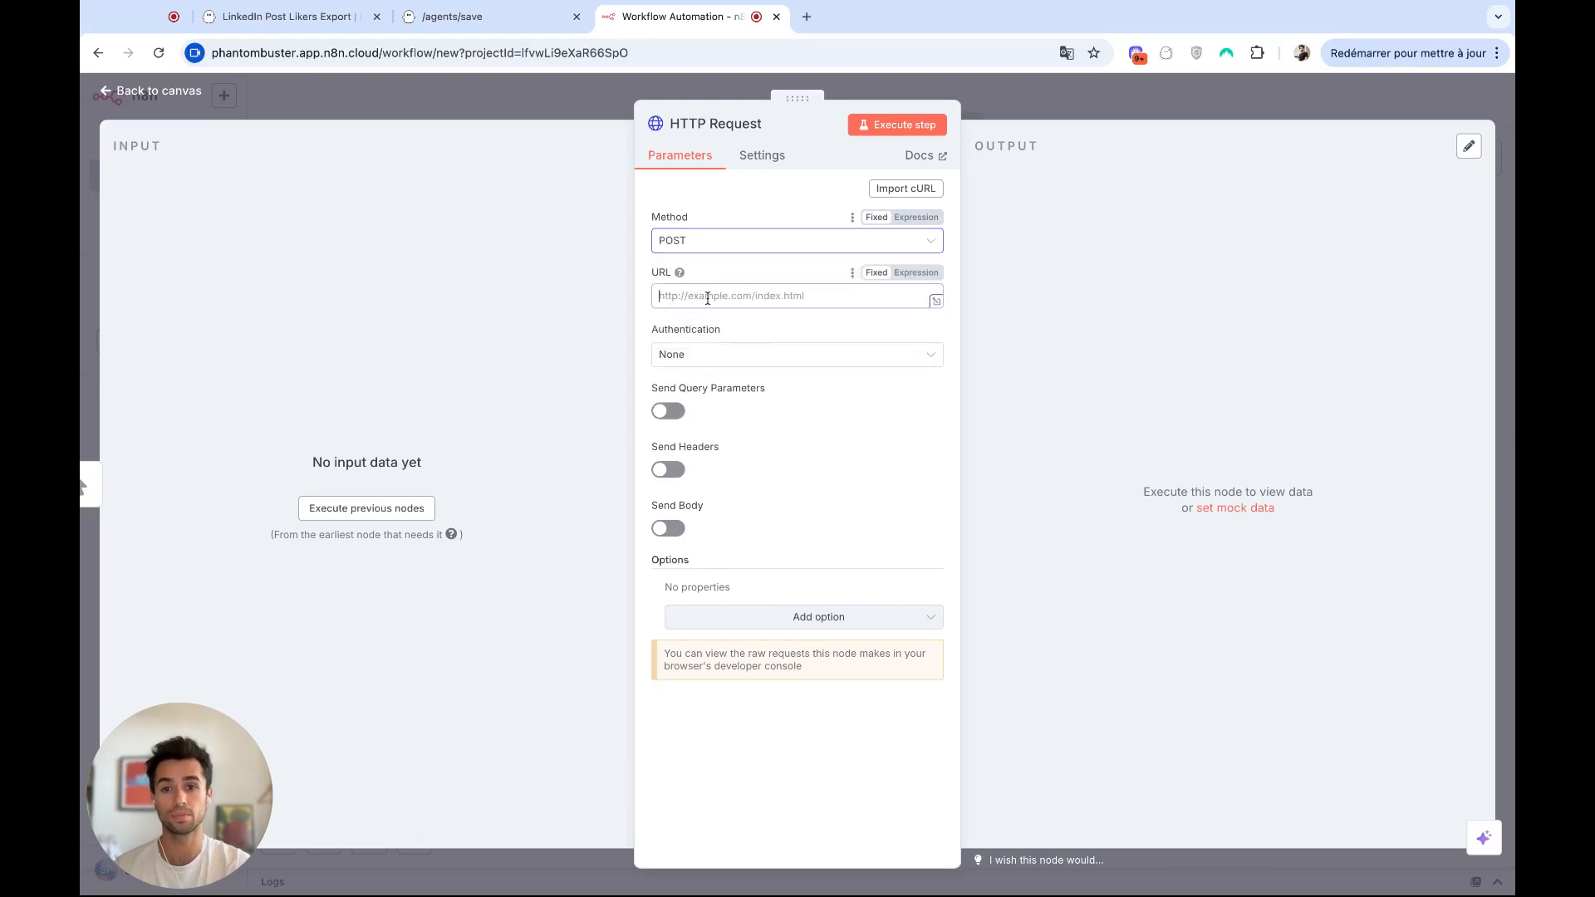
pyautogui.click(708, 298)
pyautogui.press('super+v')
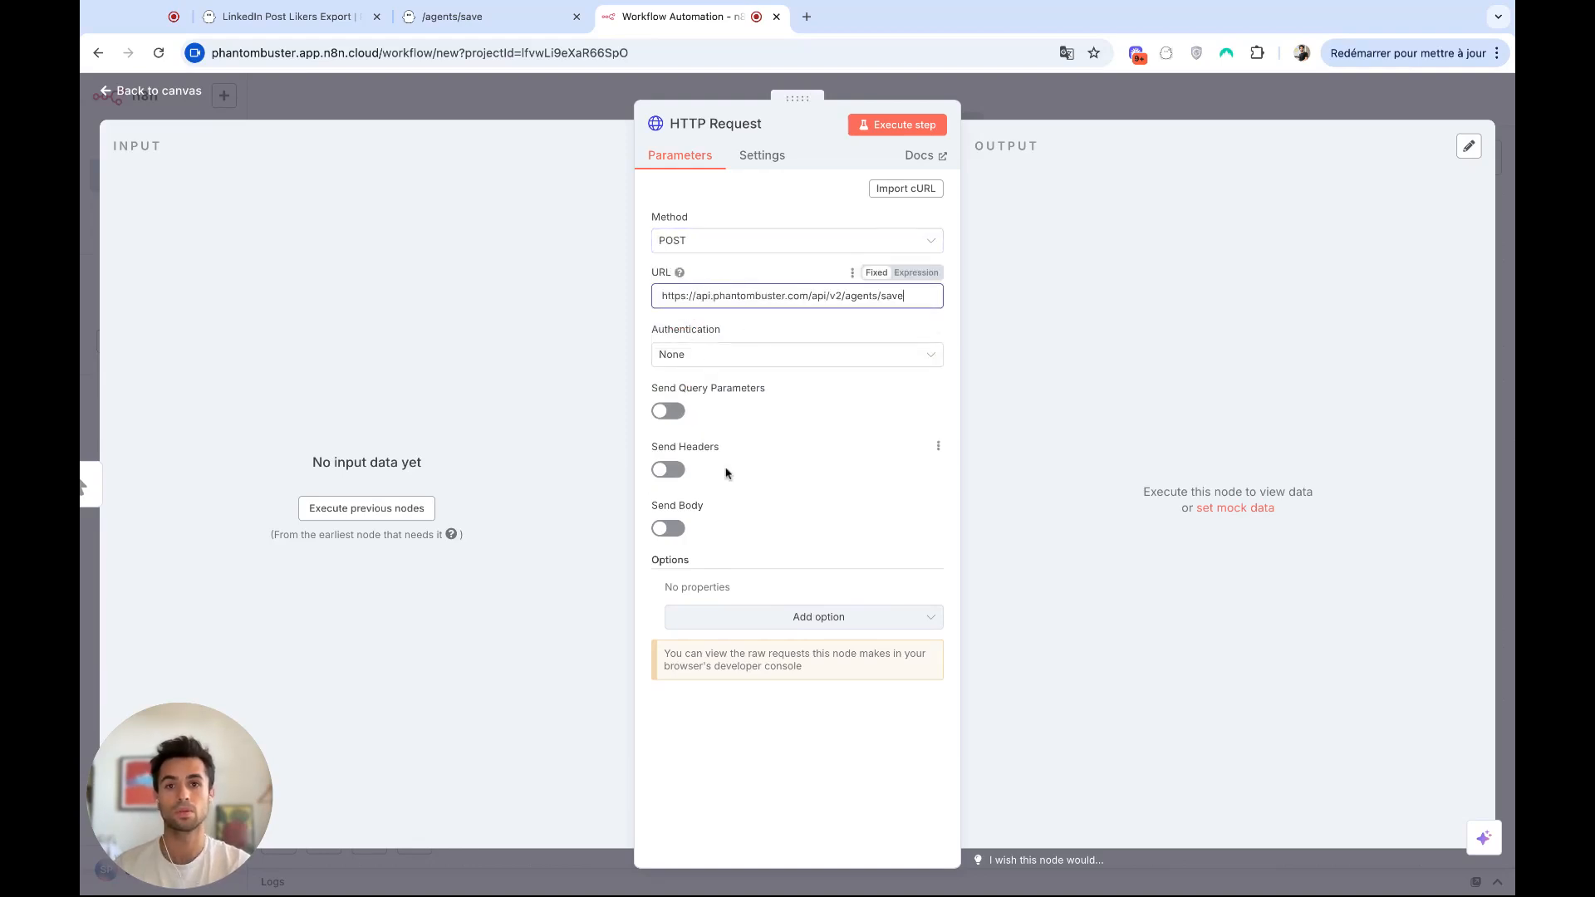
# Enable sending headers and add a header named X-Phantombuster-Key with the PhantomBuster API key as its value.
pyautogui.click(680, 474)
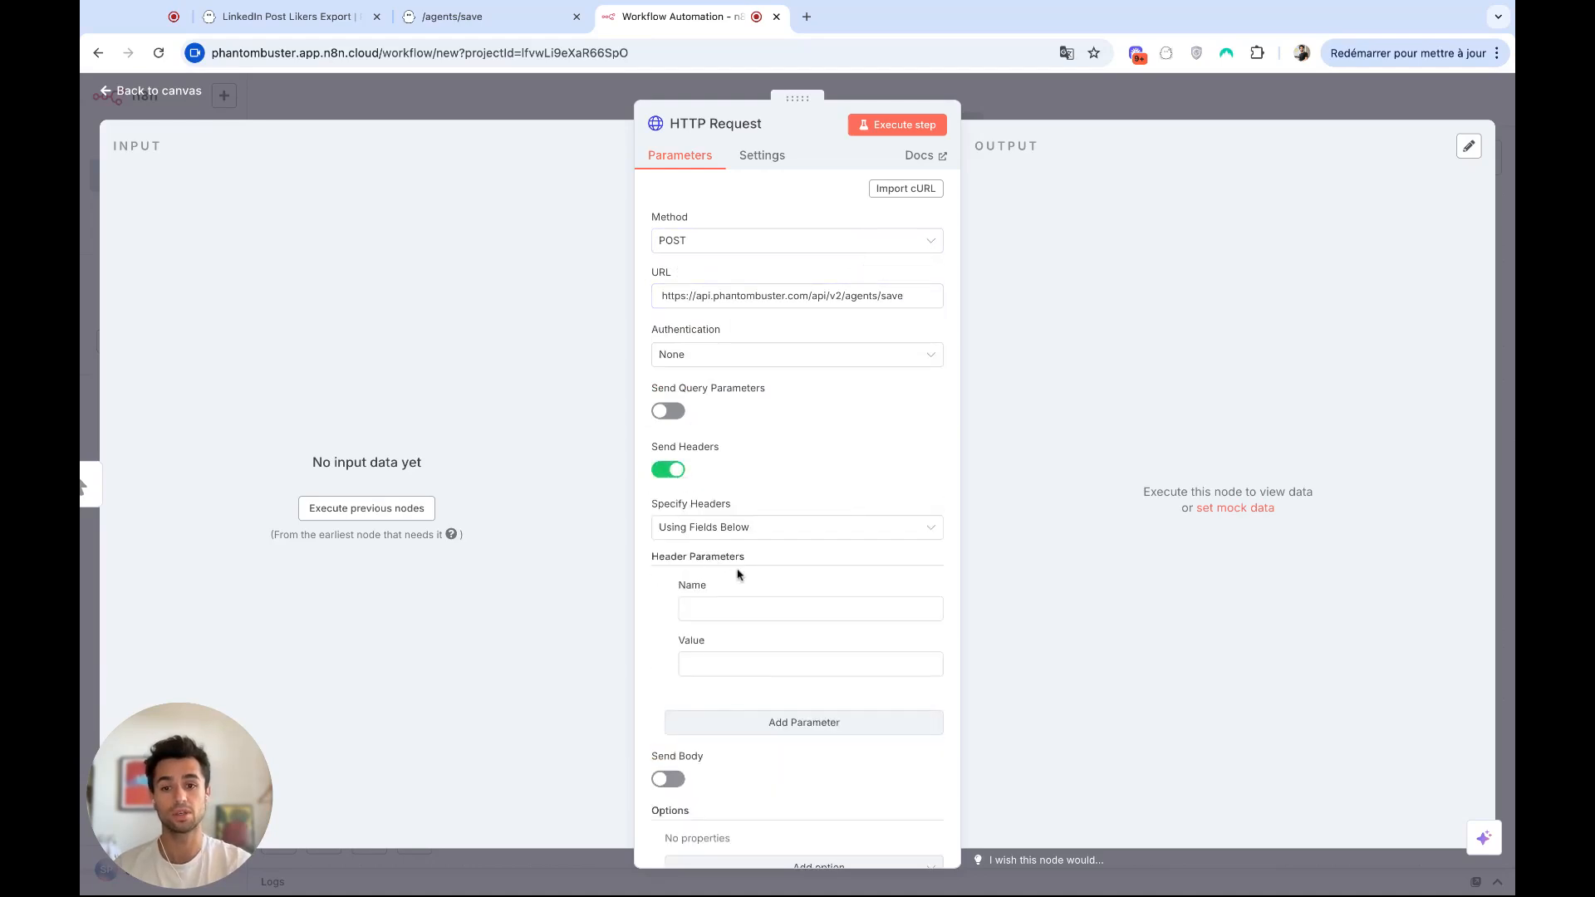
pyautogui.scroll(-2, 738, 573)
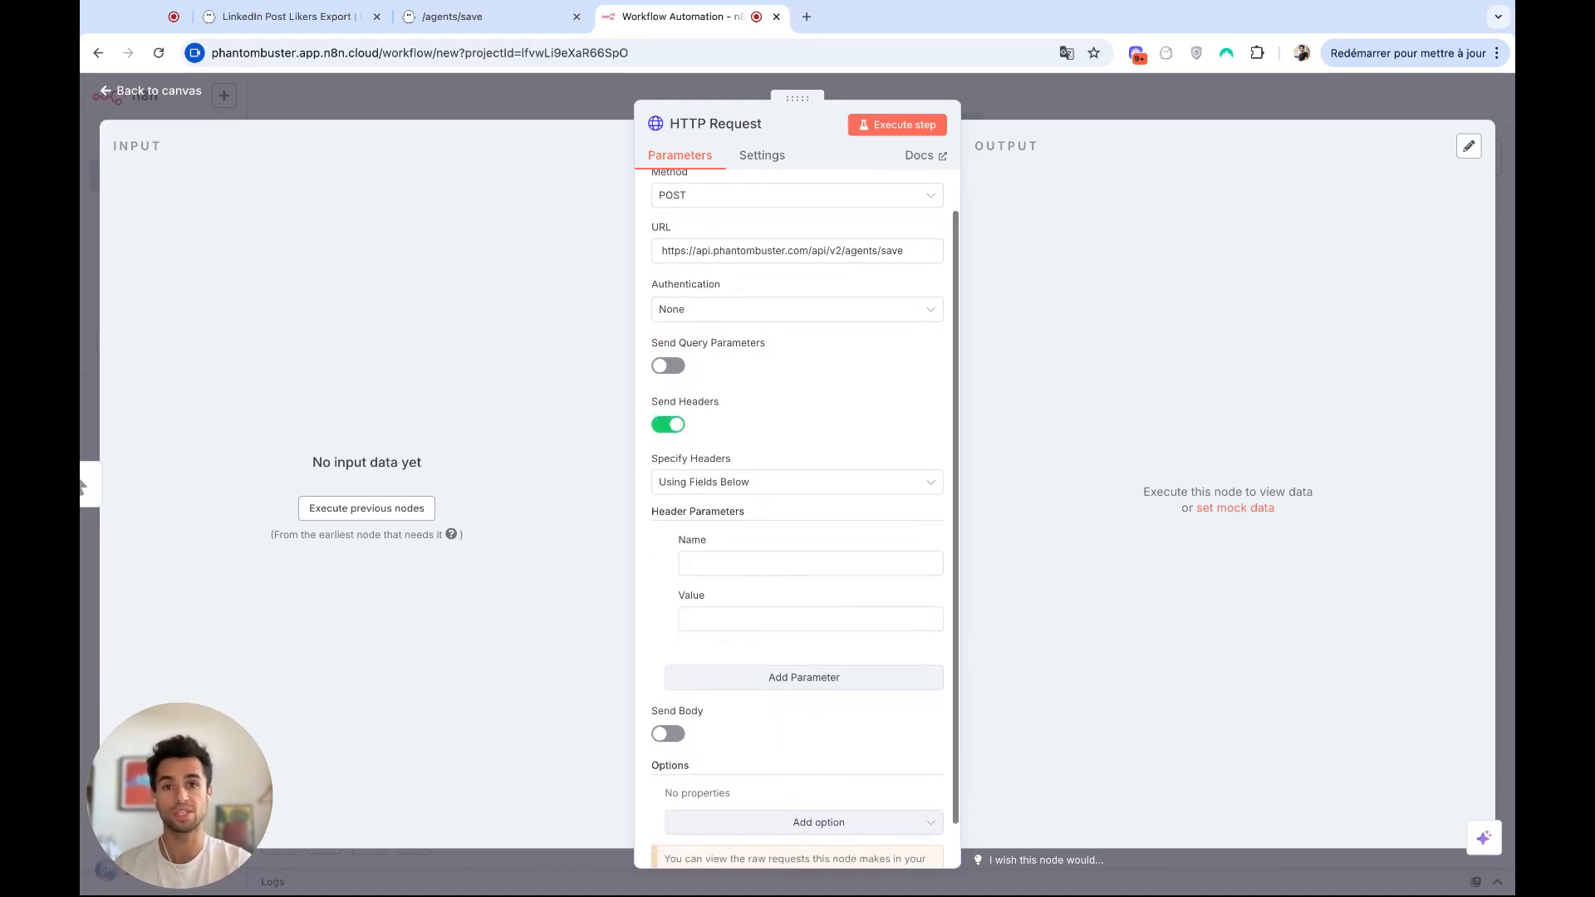
pyautogui.scroll(-1, 728, 529)
pyautogui.click(728, 529)
pyautogui.write('X-Ph')
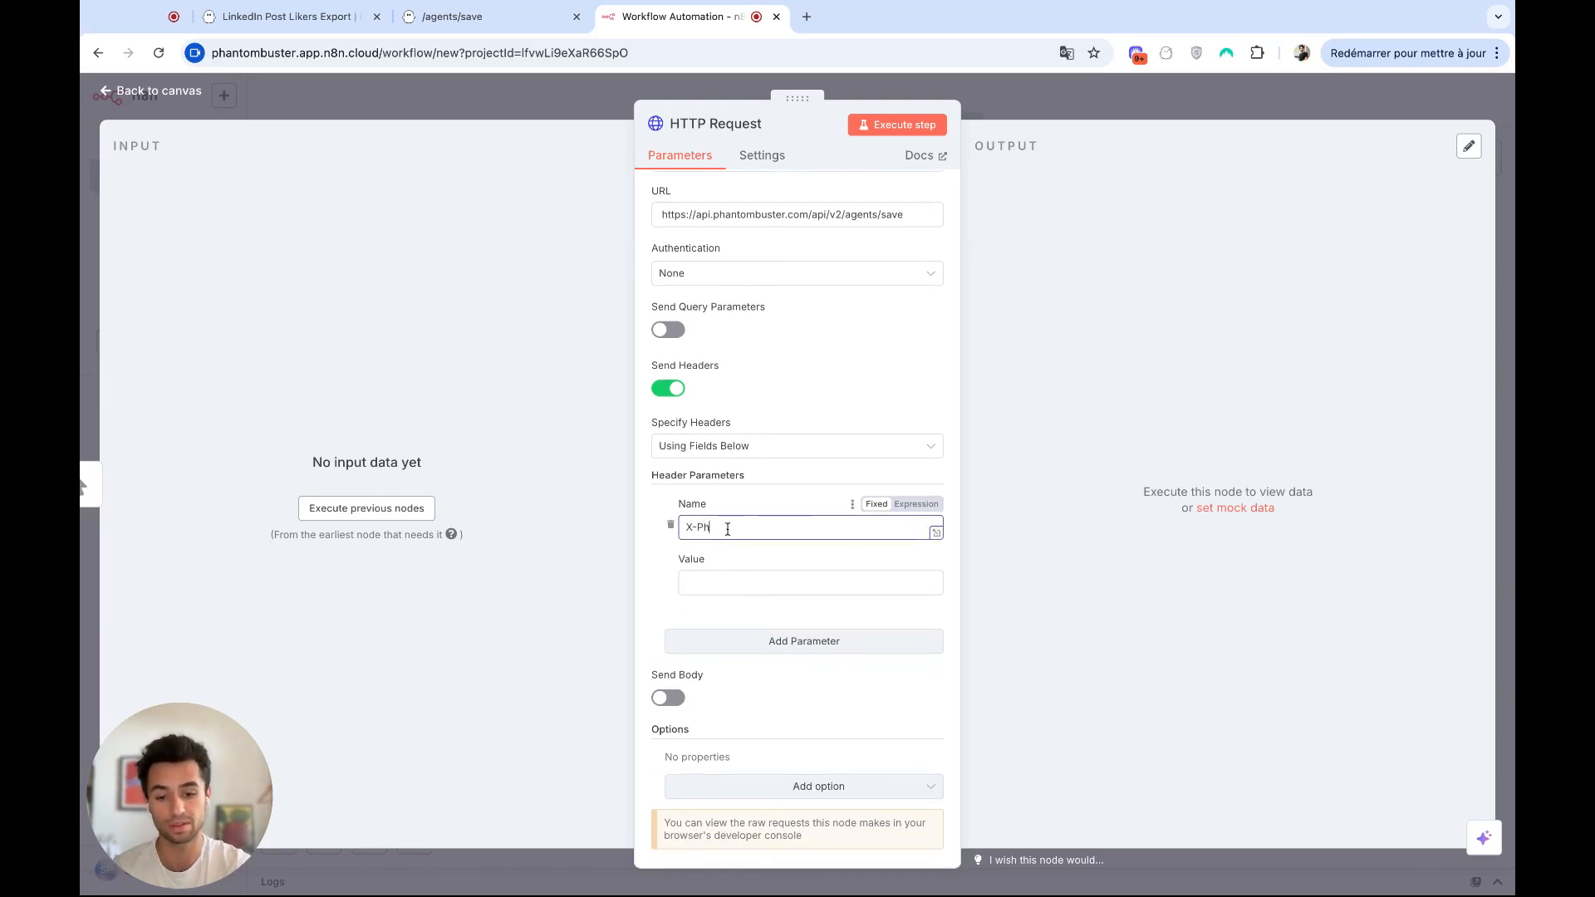
pyautogui.write('antombuster-Key')
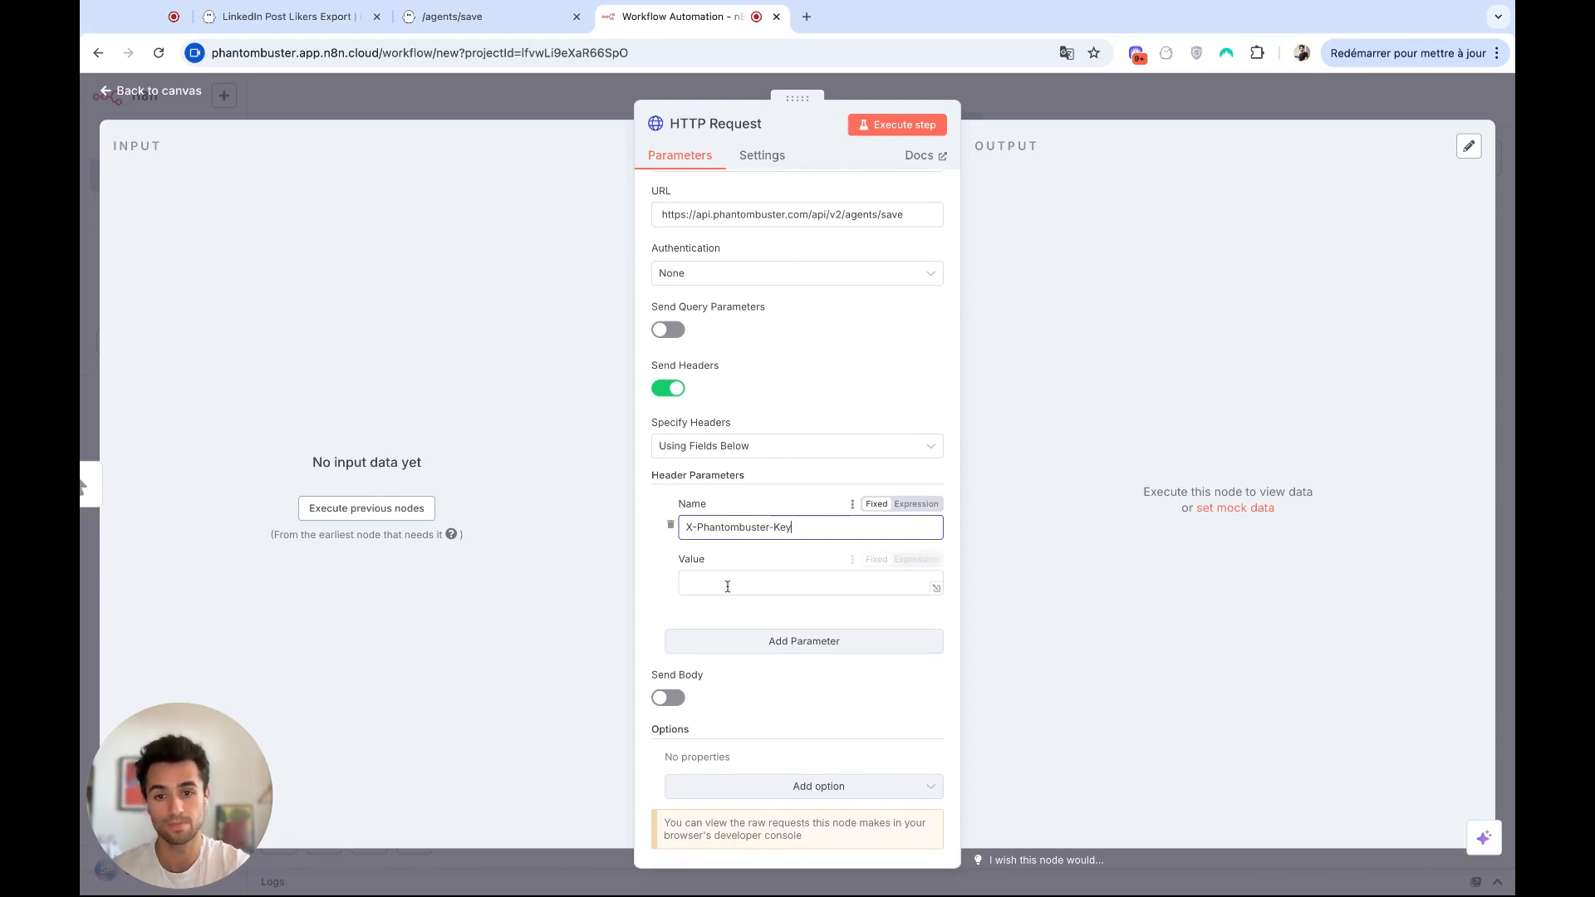
pyautogui.click(761, 584)
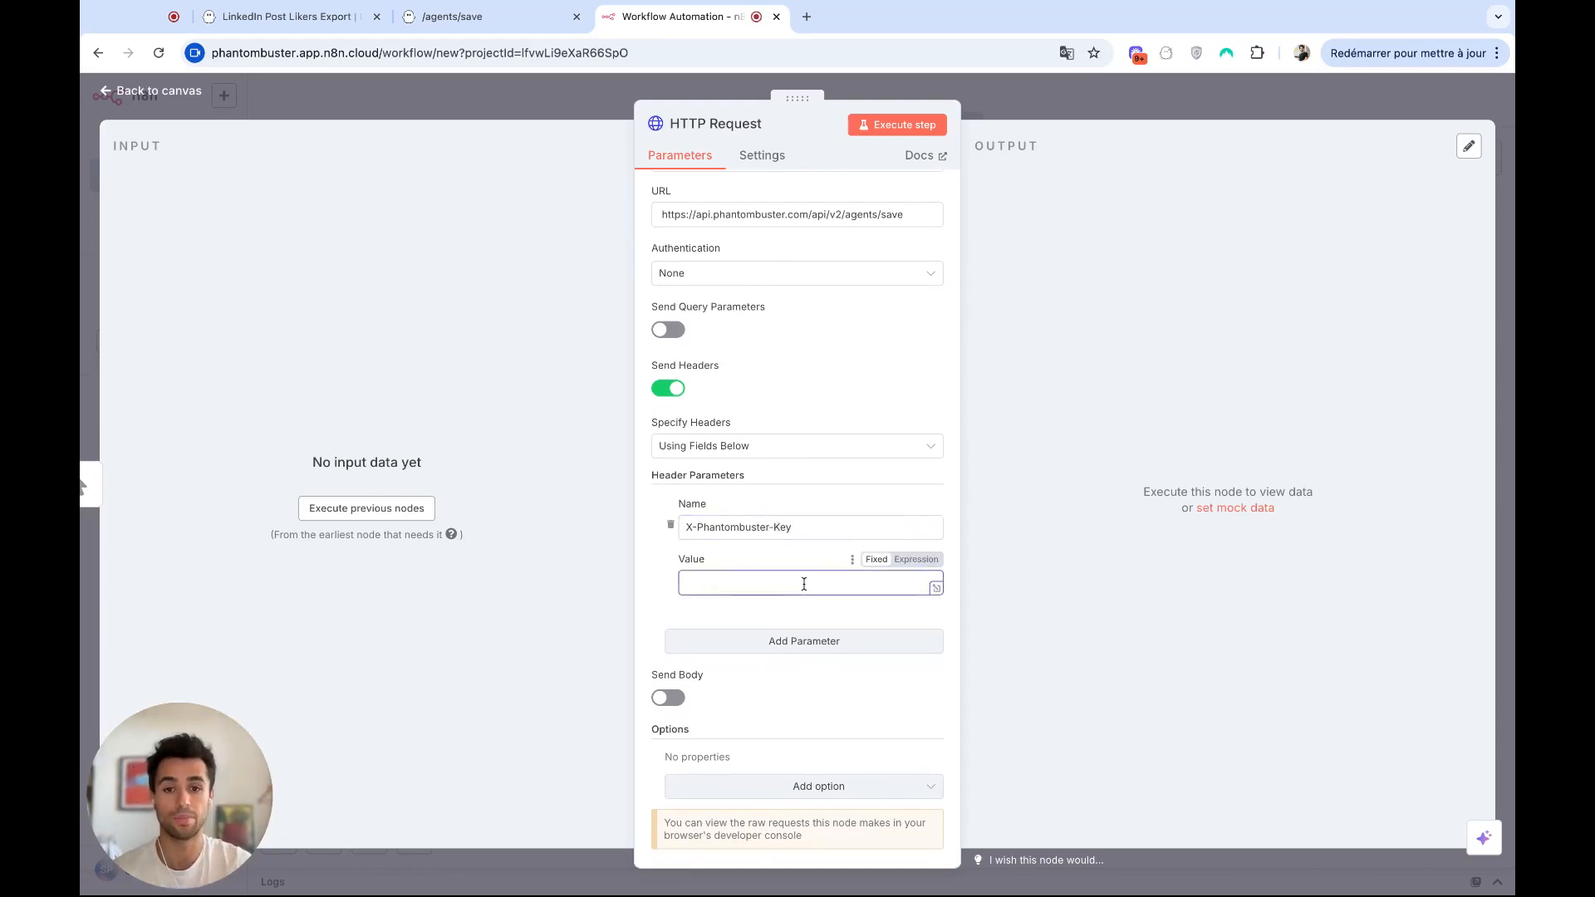
pyautogui.press('super+v')
# Enable sending a body with the JSON content type and specify it using JSON.
pyautogui.scroll(-1, 797, 683)
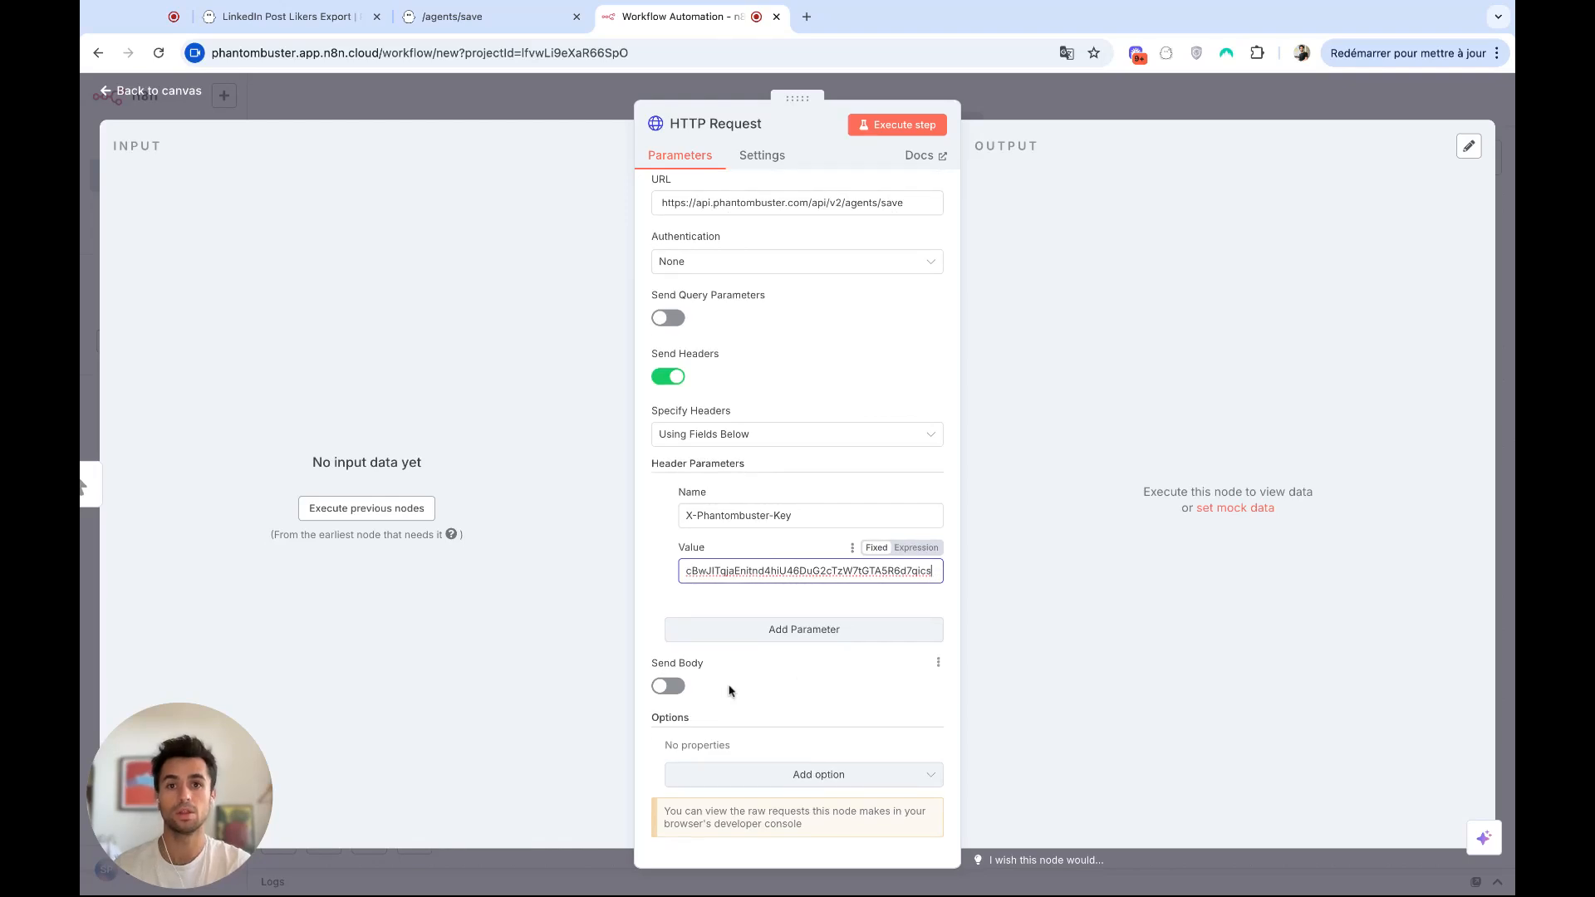
pyautogui.click(682, 690)
pyautogui.scroll(-3, 777, 582)
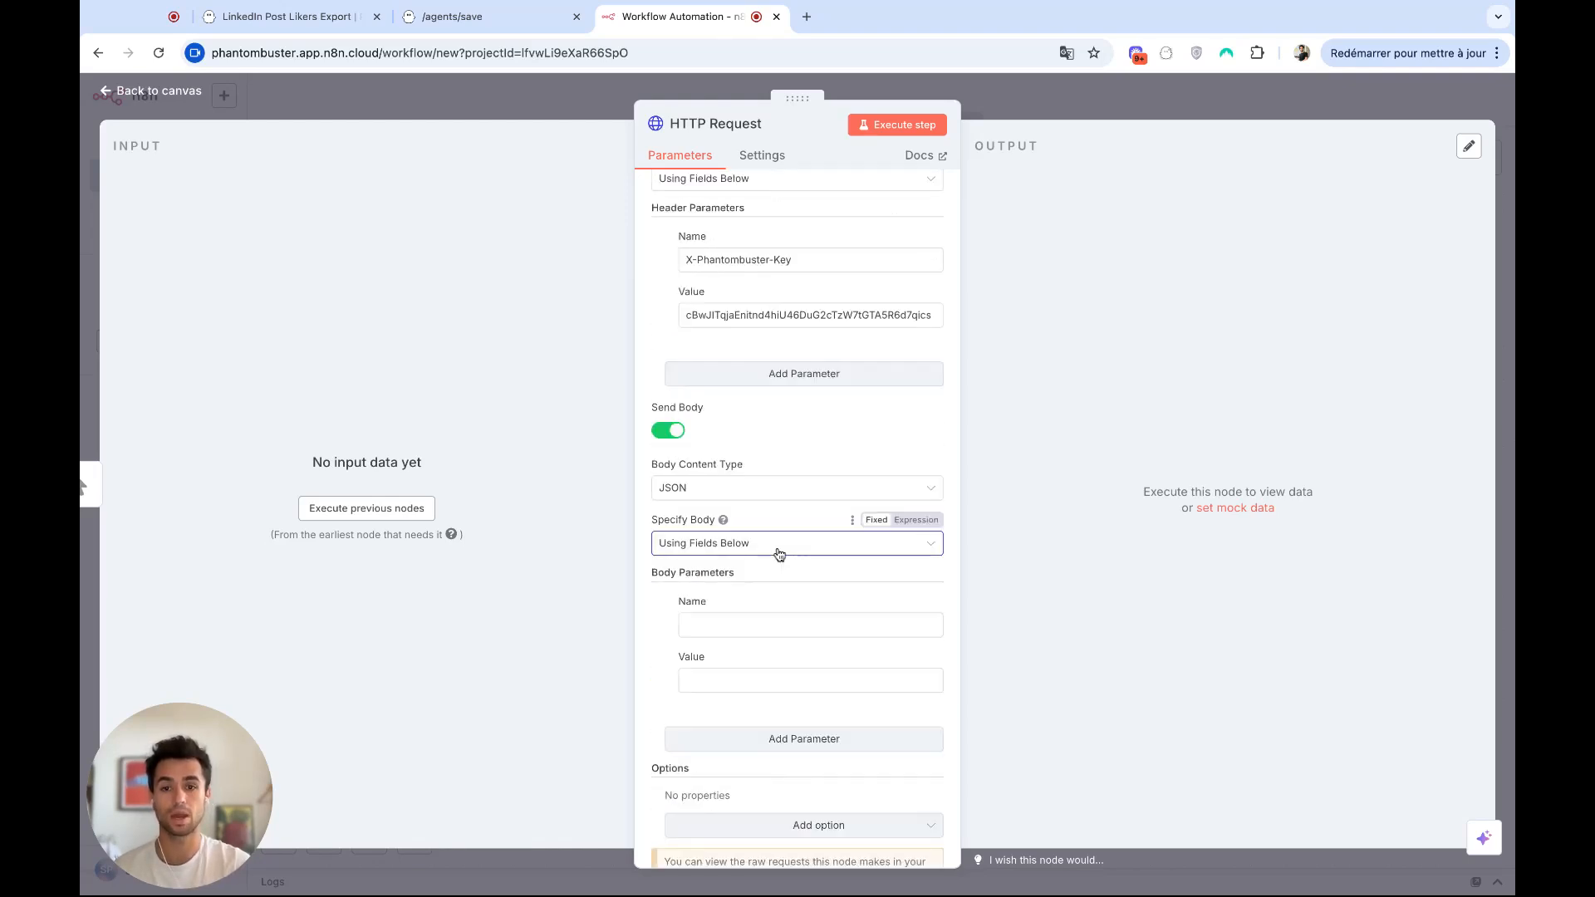
pyautogui.click(779, 548)
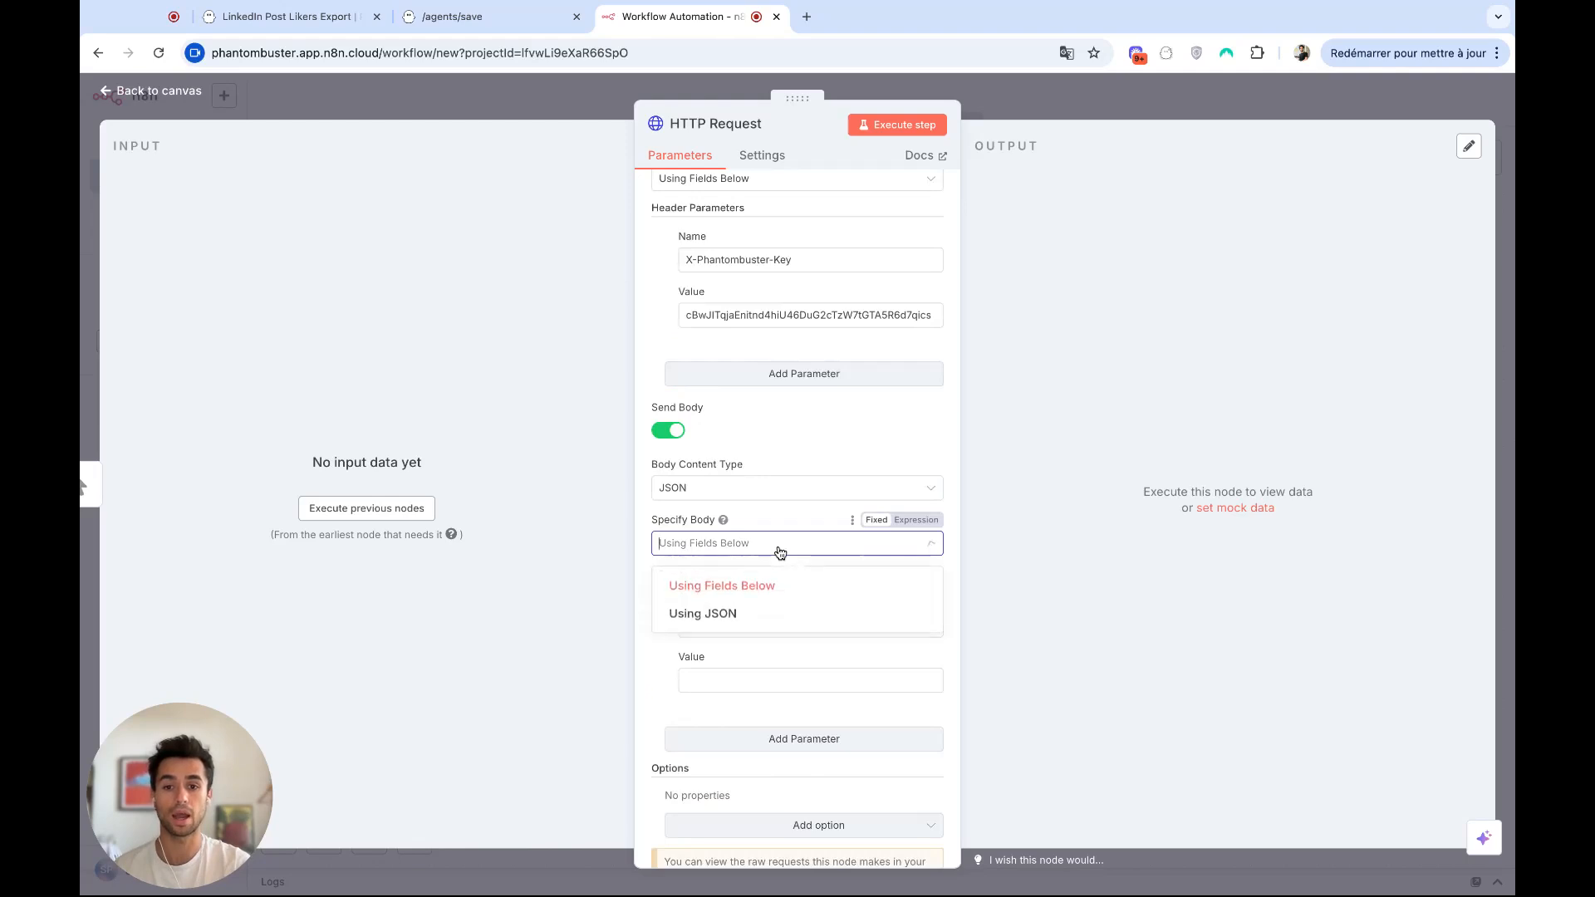
pyautogui.click(735, 617)
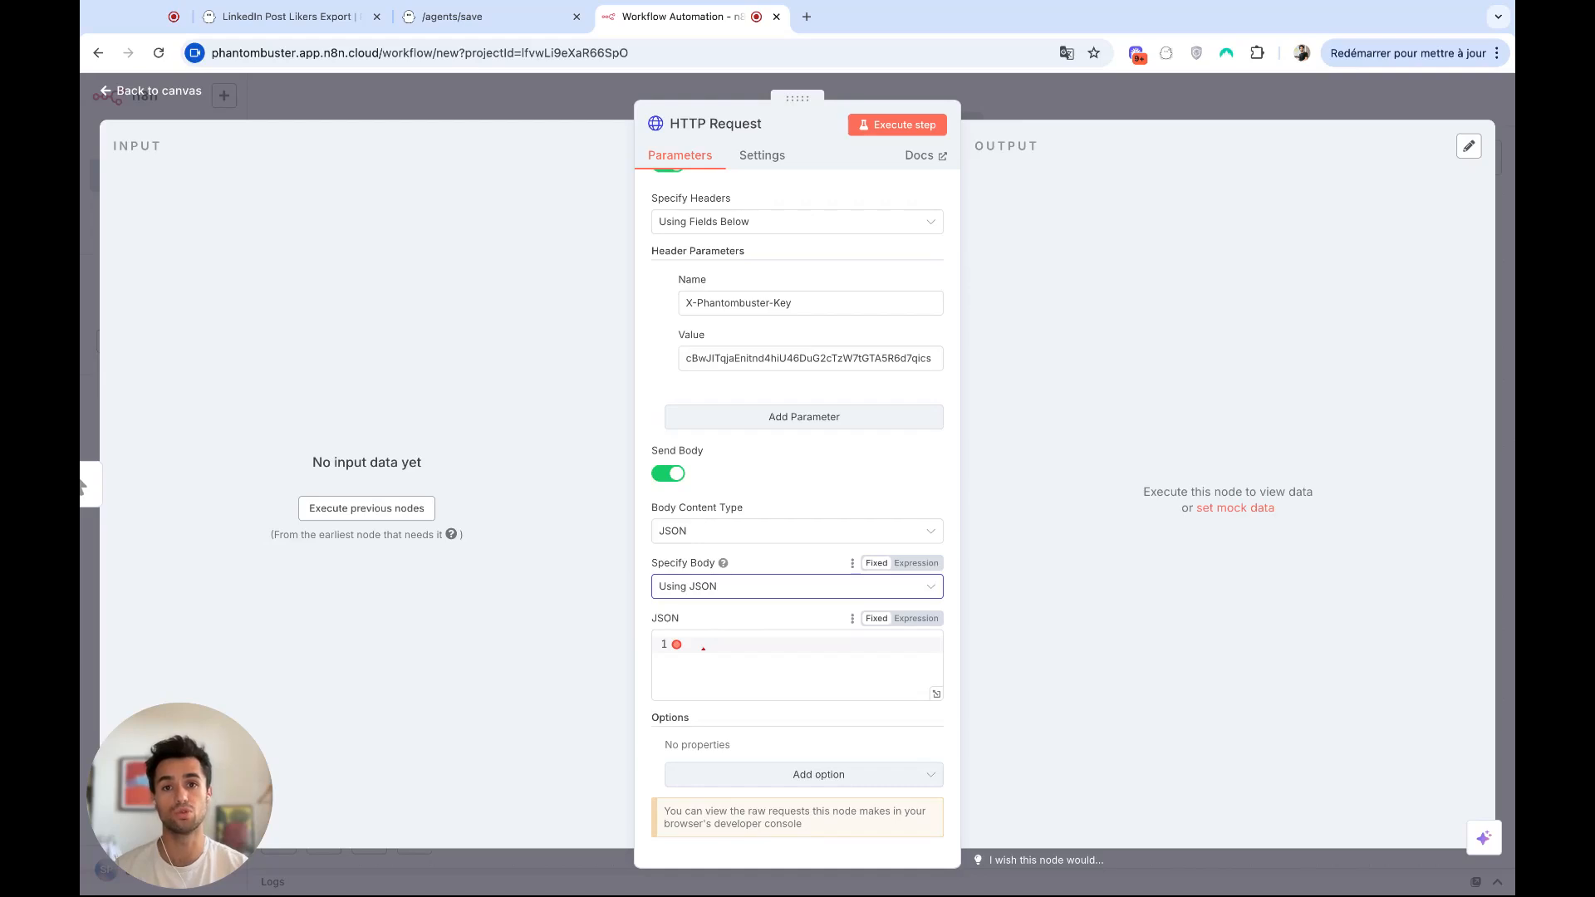
# Copy the JSON data block from the /agents/save cURL example into the node's JSON body and execute the node.
pyautogui.hotkey('ctrl', 'shift', 'Tab')
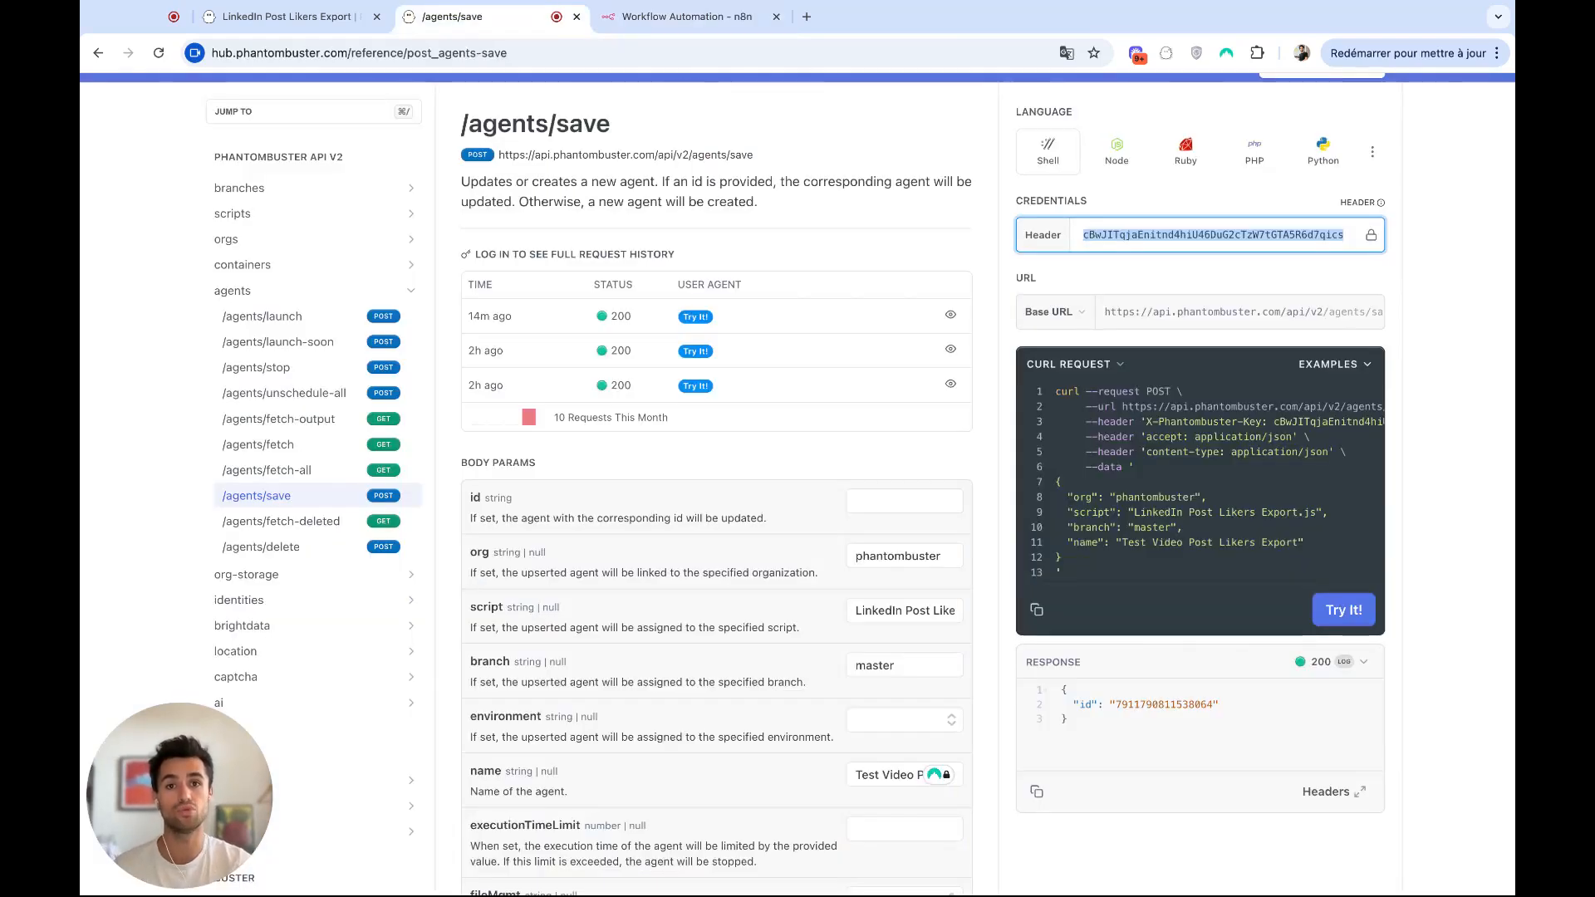
pyautogui.scroll(-1, 1073, 351)
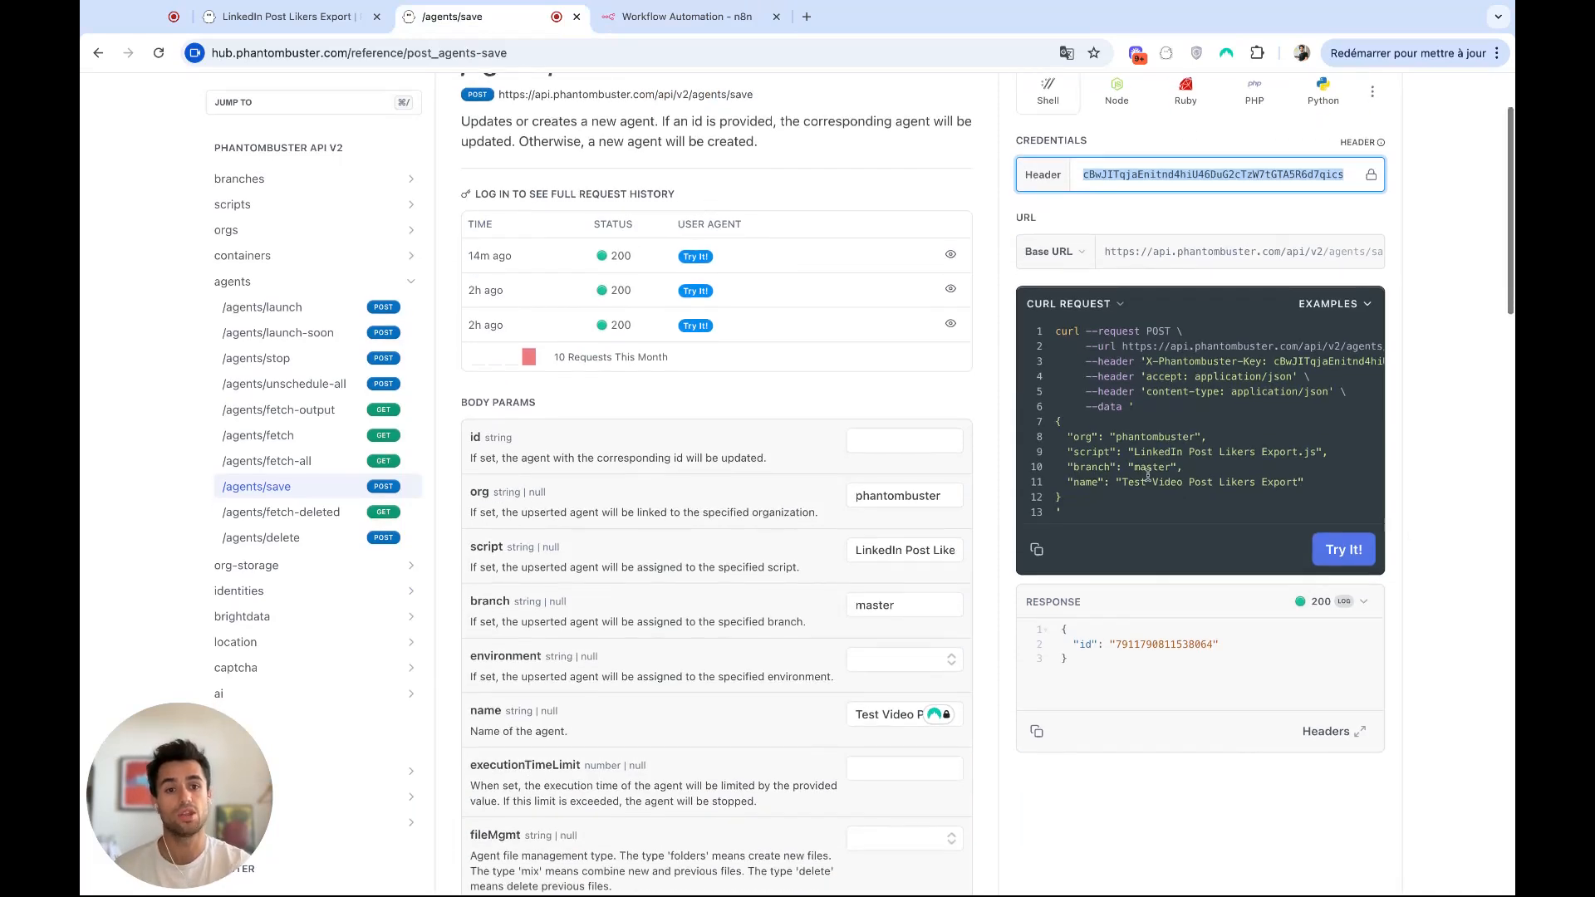
pyautogui.scroll(-1, 1067, 490)
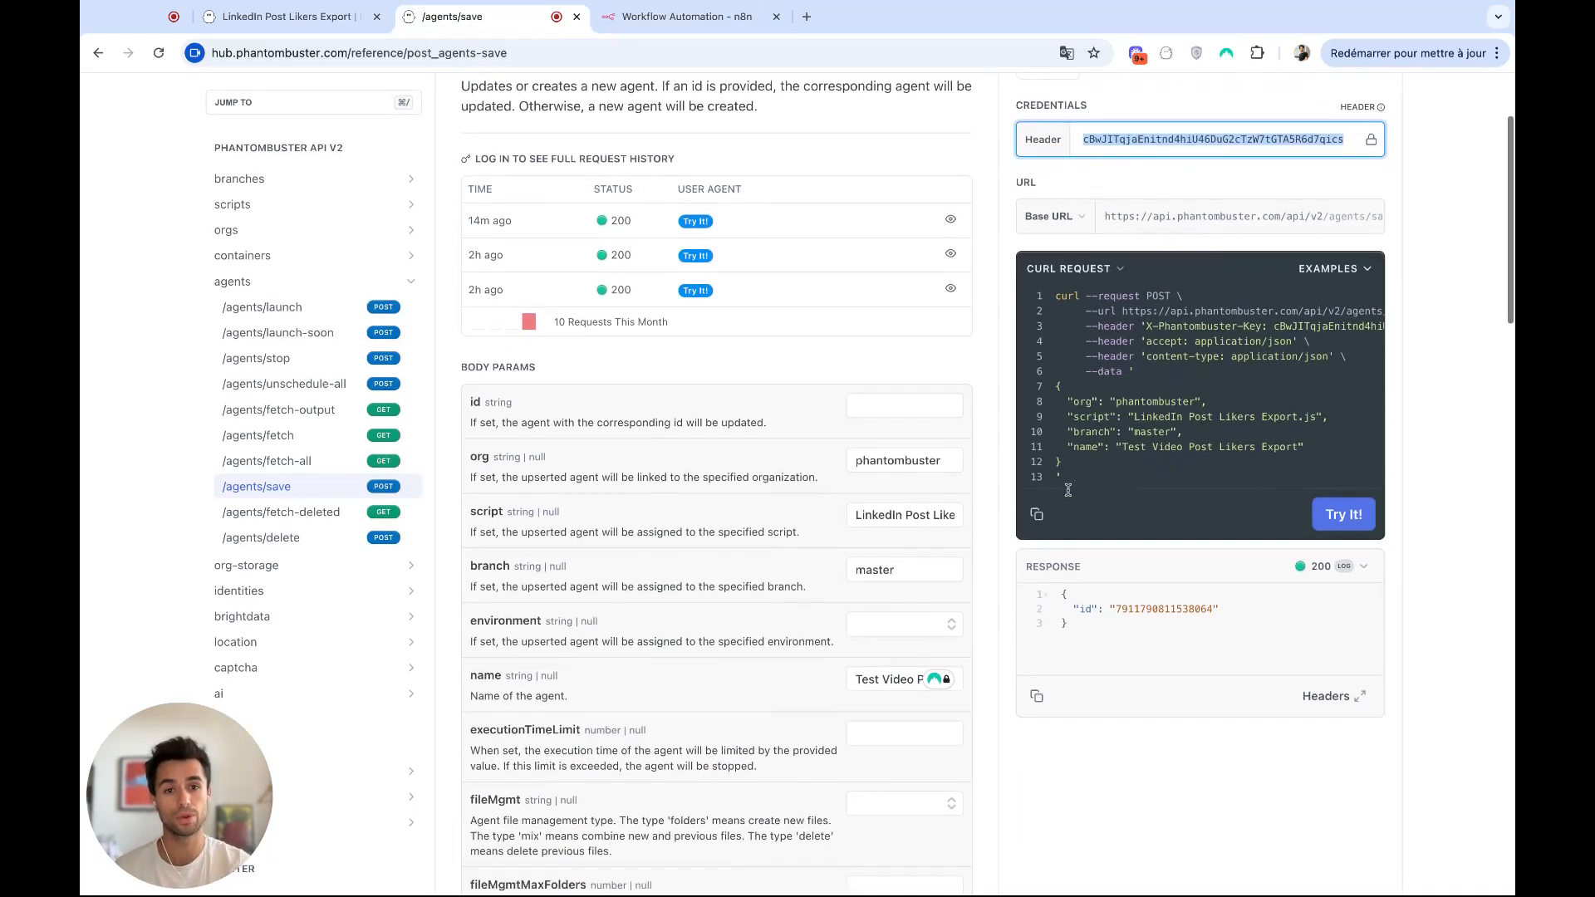
pyautogui.moveTo(1086, 464); pyautogui.dragTo(1072, 389)
pyautogui.hotkey('ctrl', 'c')
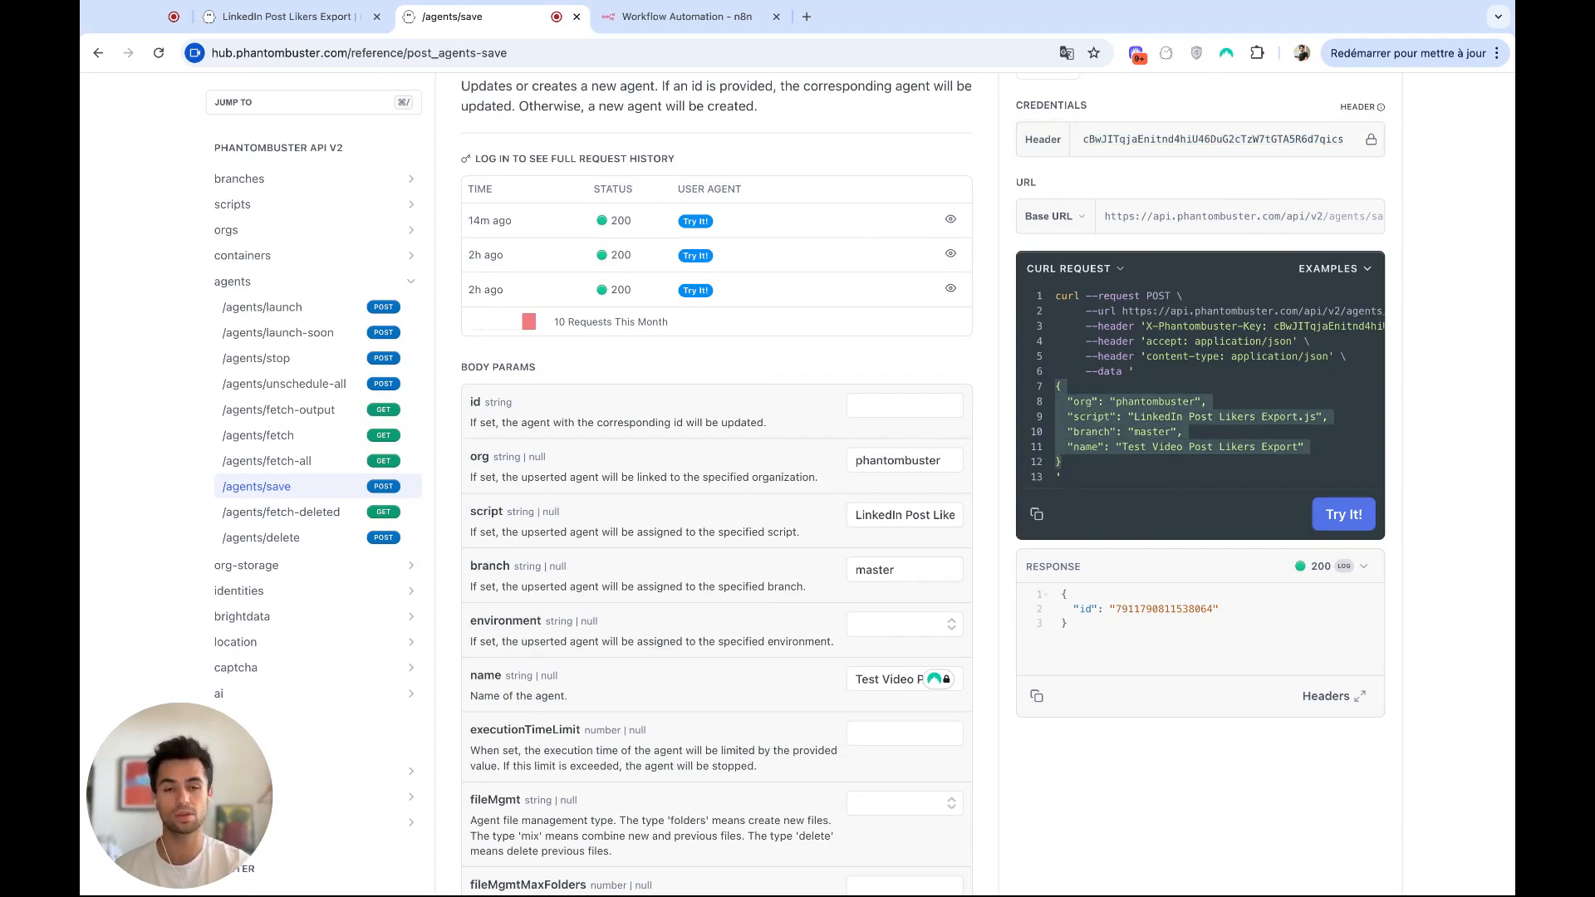
pyautogui.hotkey('ctrl', 'Tab')
pyautogui.click(724, 644)
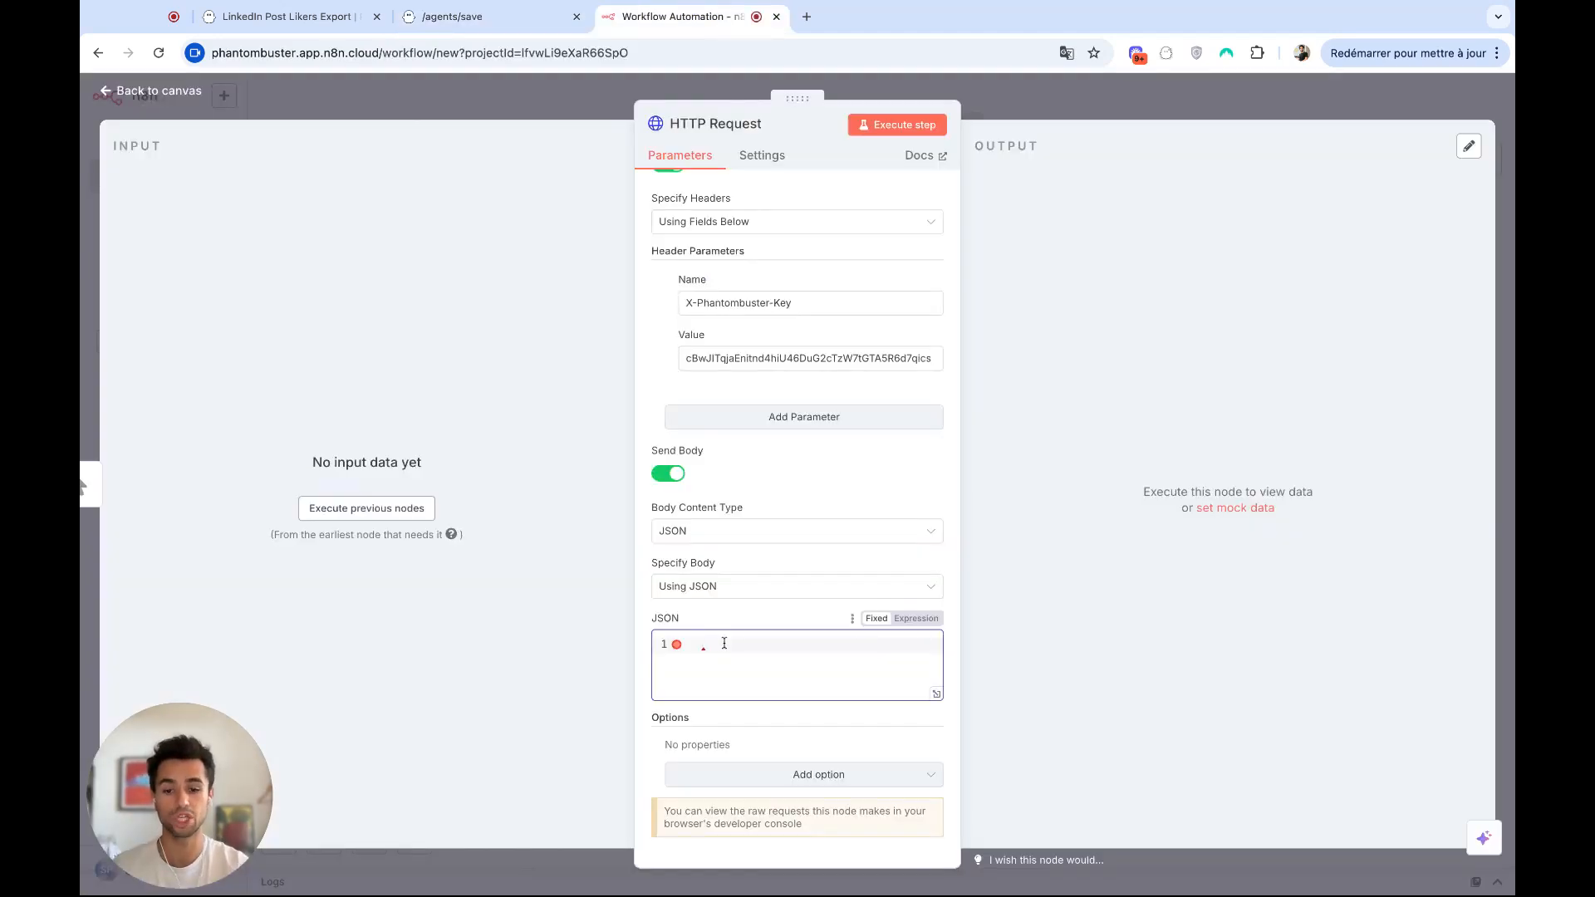
pyautogui.hotkey('ctrl', 'v')
pyautogui.scroll(5, 822, 434)
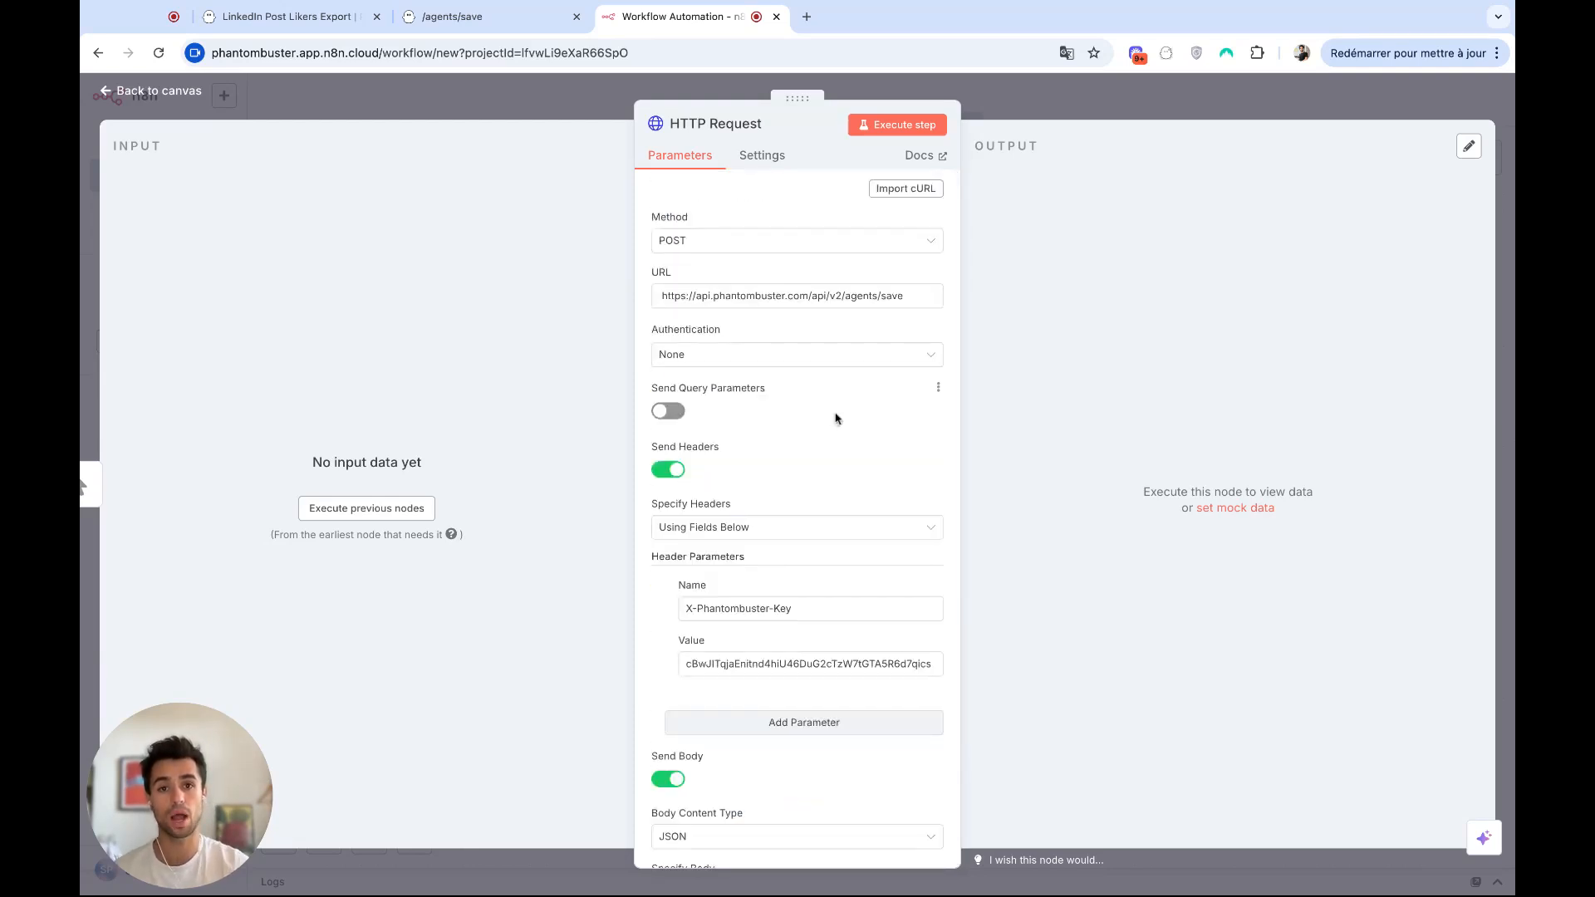
pyautogui.click(885, 127)
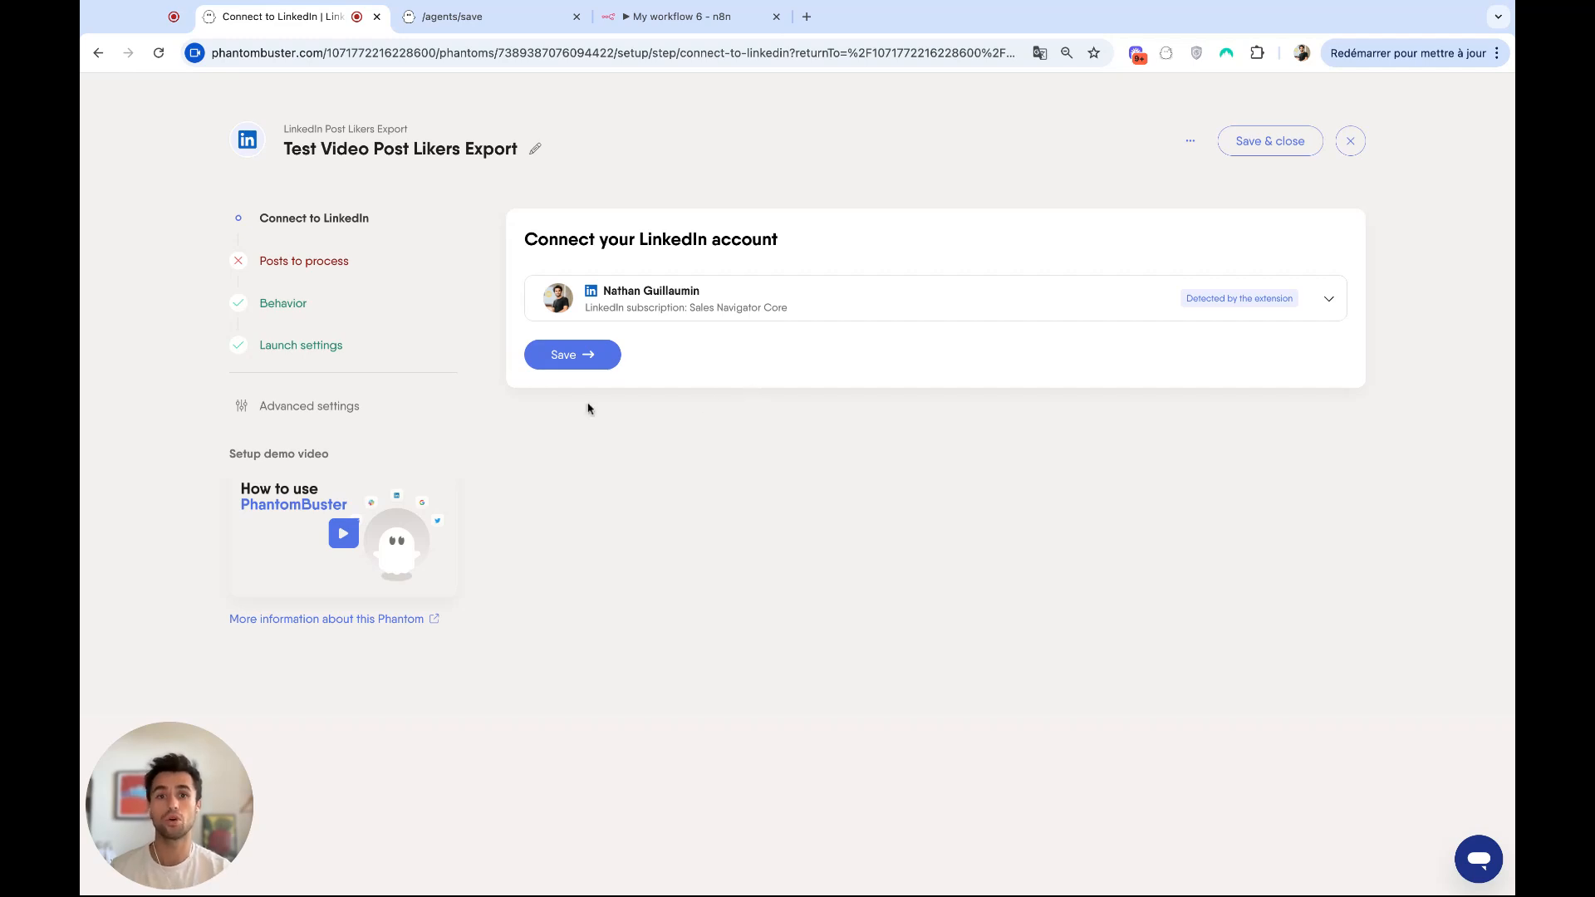
pyautogui.click(582, 362)
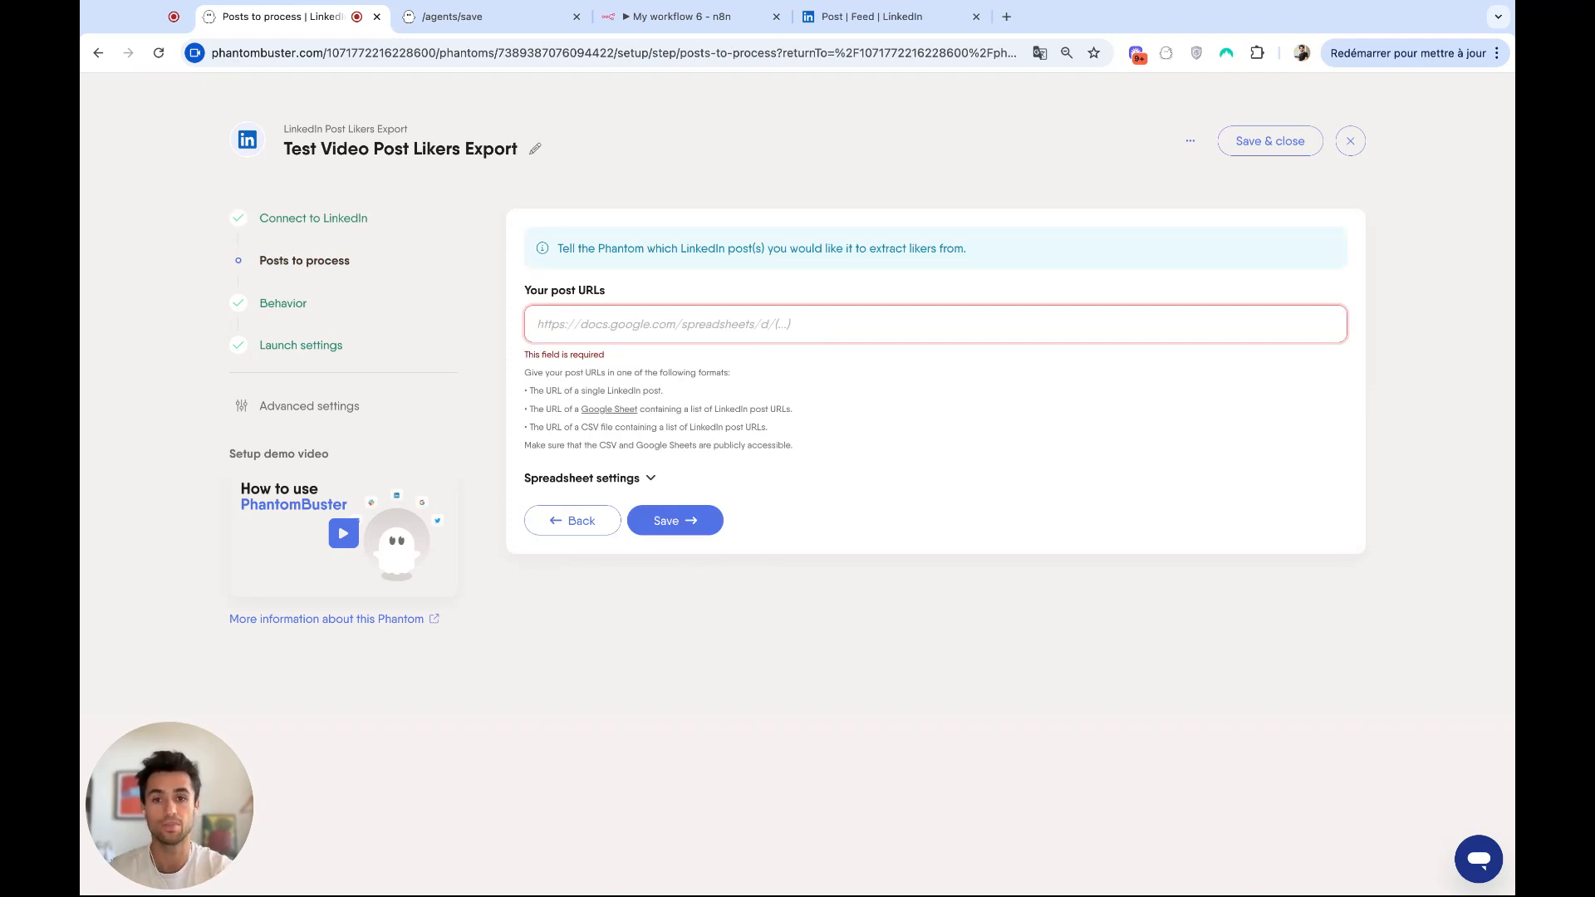
pyautogui.press('super+v')
pyautogui.click(669, 510)
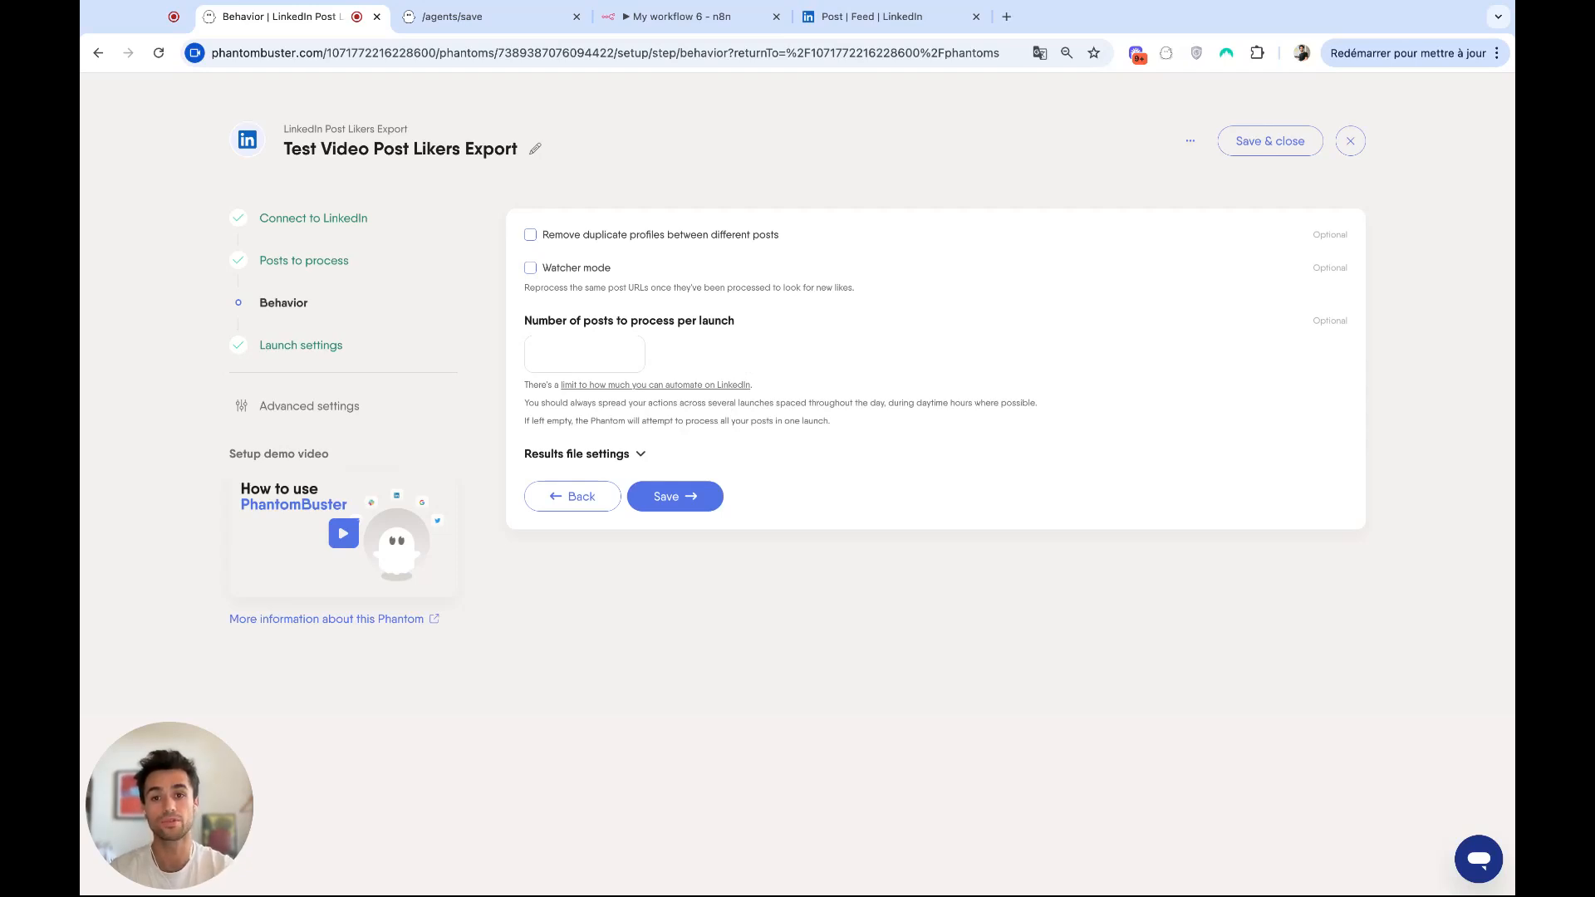
pyautogui.click(531, 272)
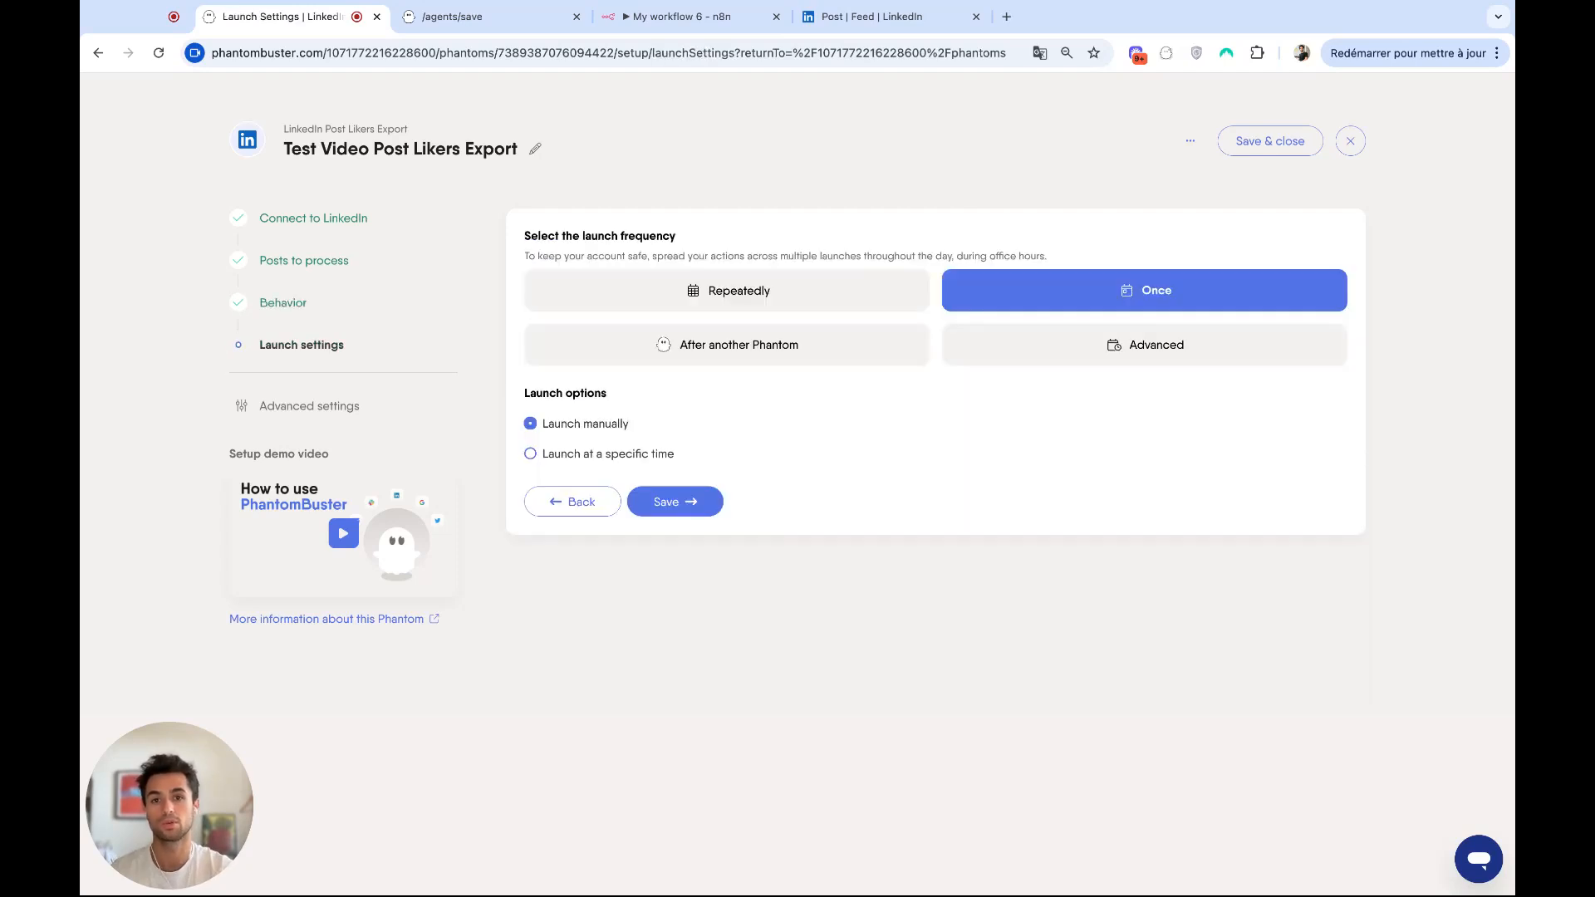
pyautogui.click(771, 292)
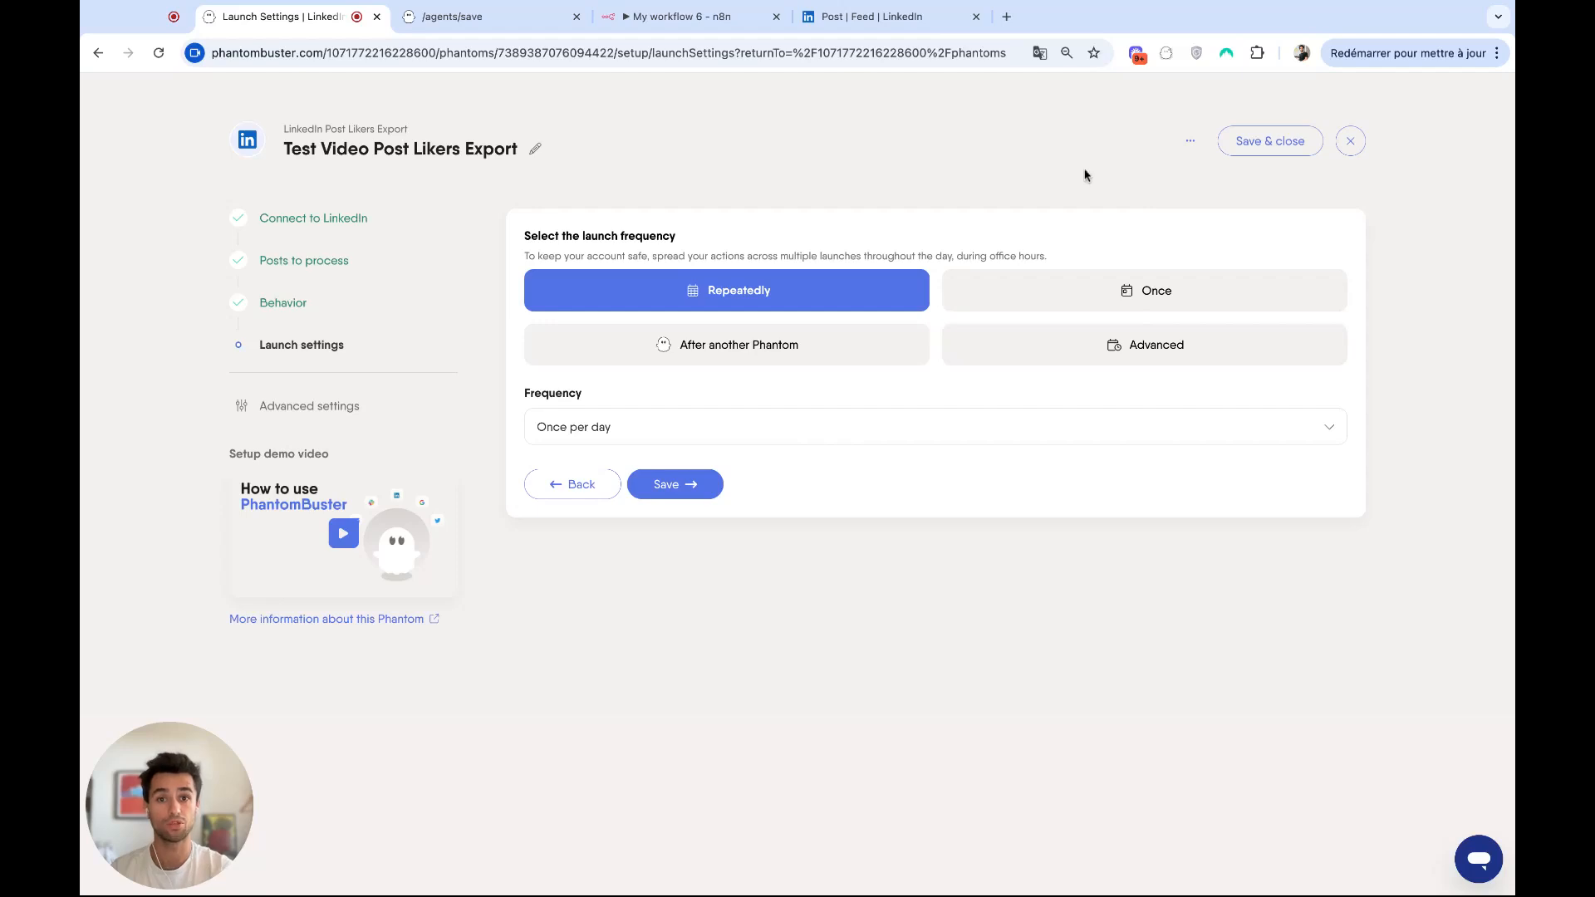
# Switch the Phantom setup to JSON and copy its input properties, including the session cookie, into the n8n JSON body after the name.
pyautogui.click(1188, 145)
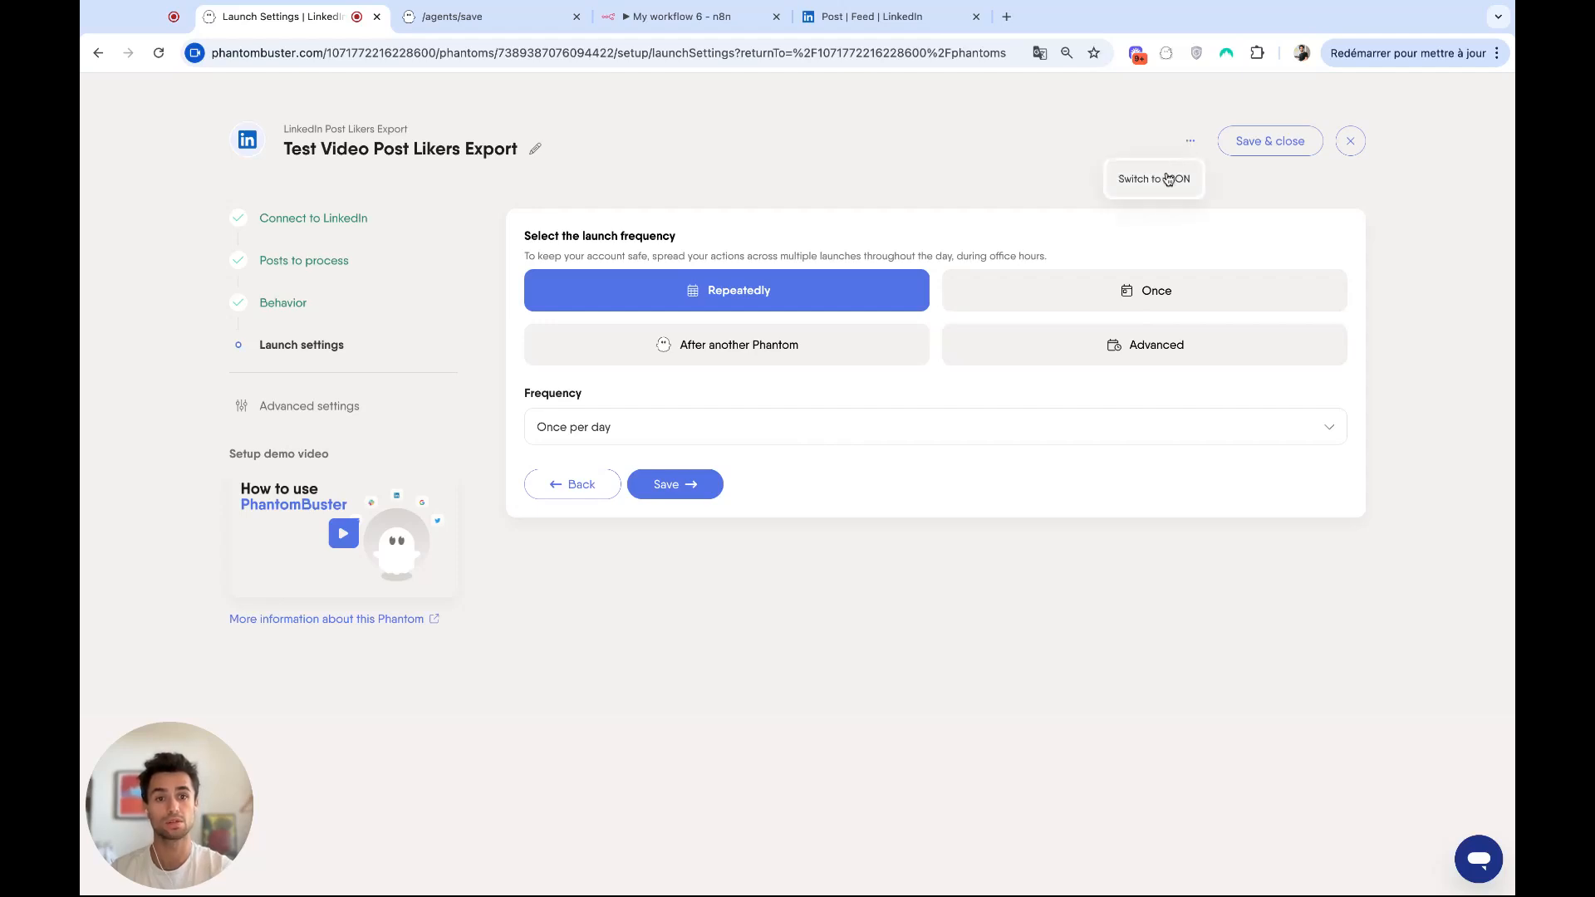
pyautogui.click(1167, 181)
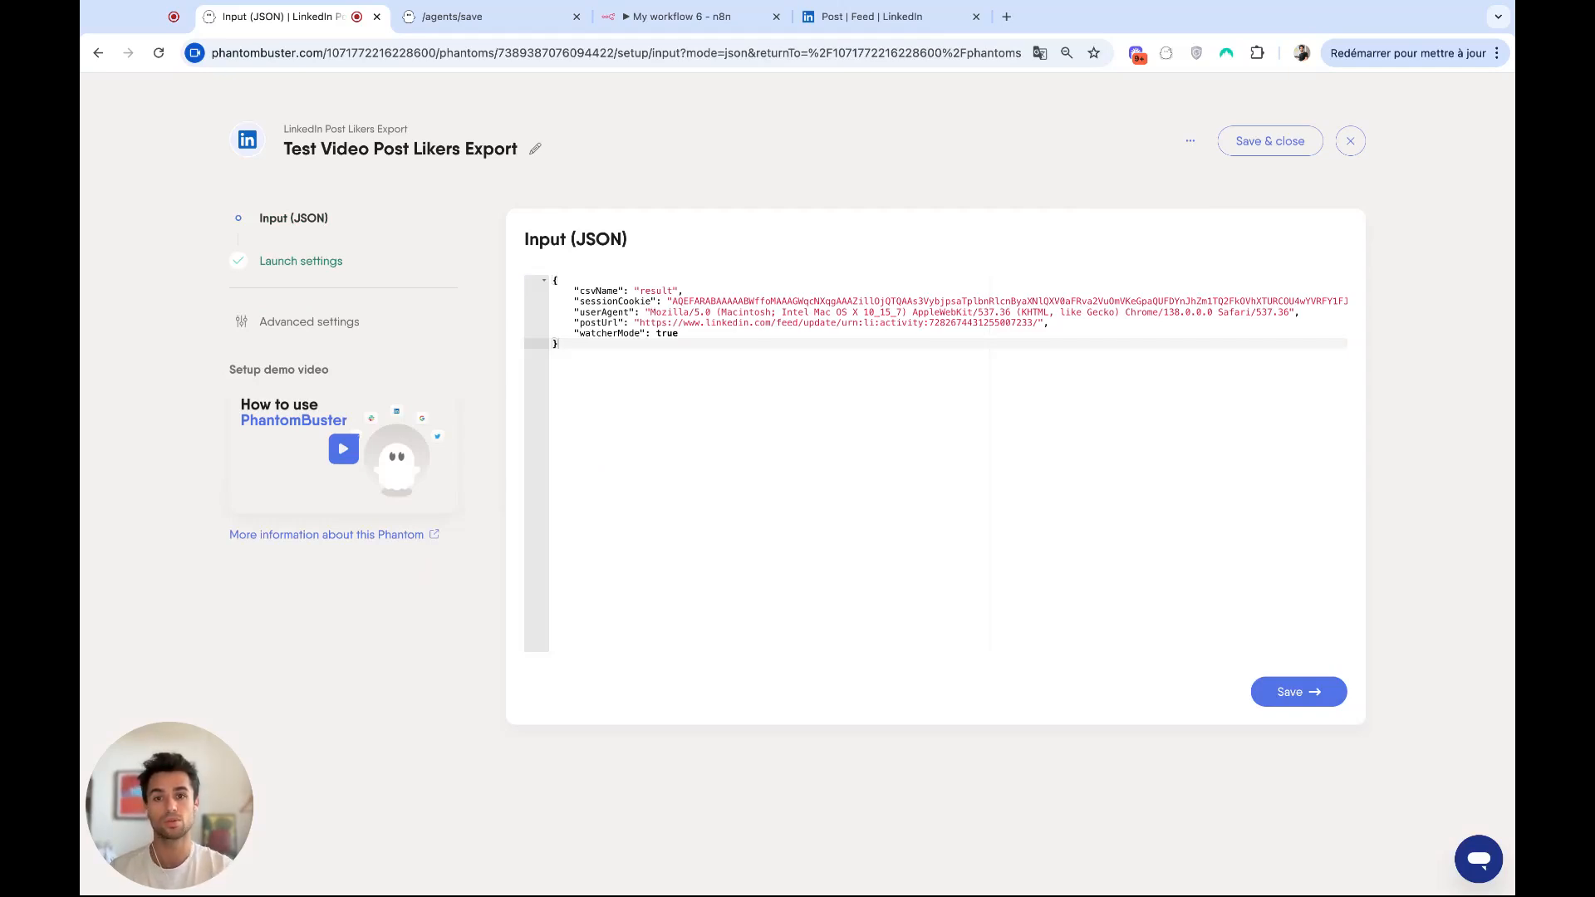
pyautogui.moveTo(679, 334); pyautogui.dragTo(553, 291)
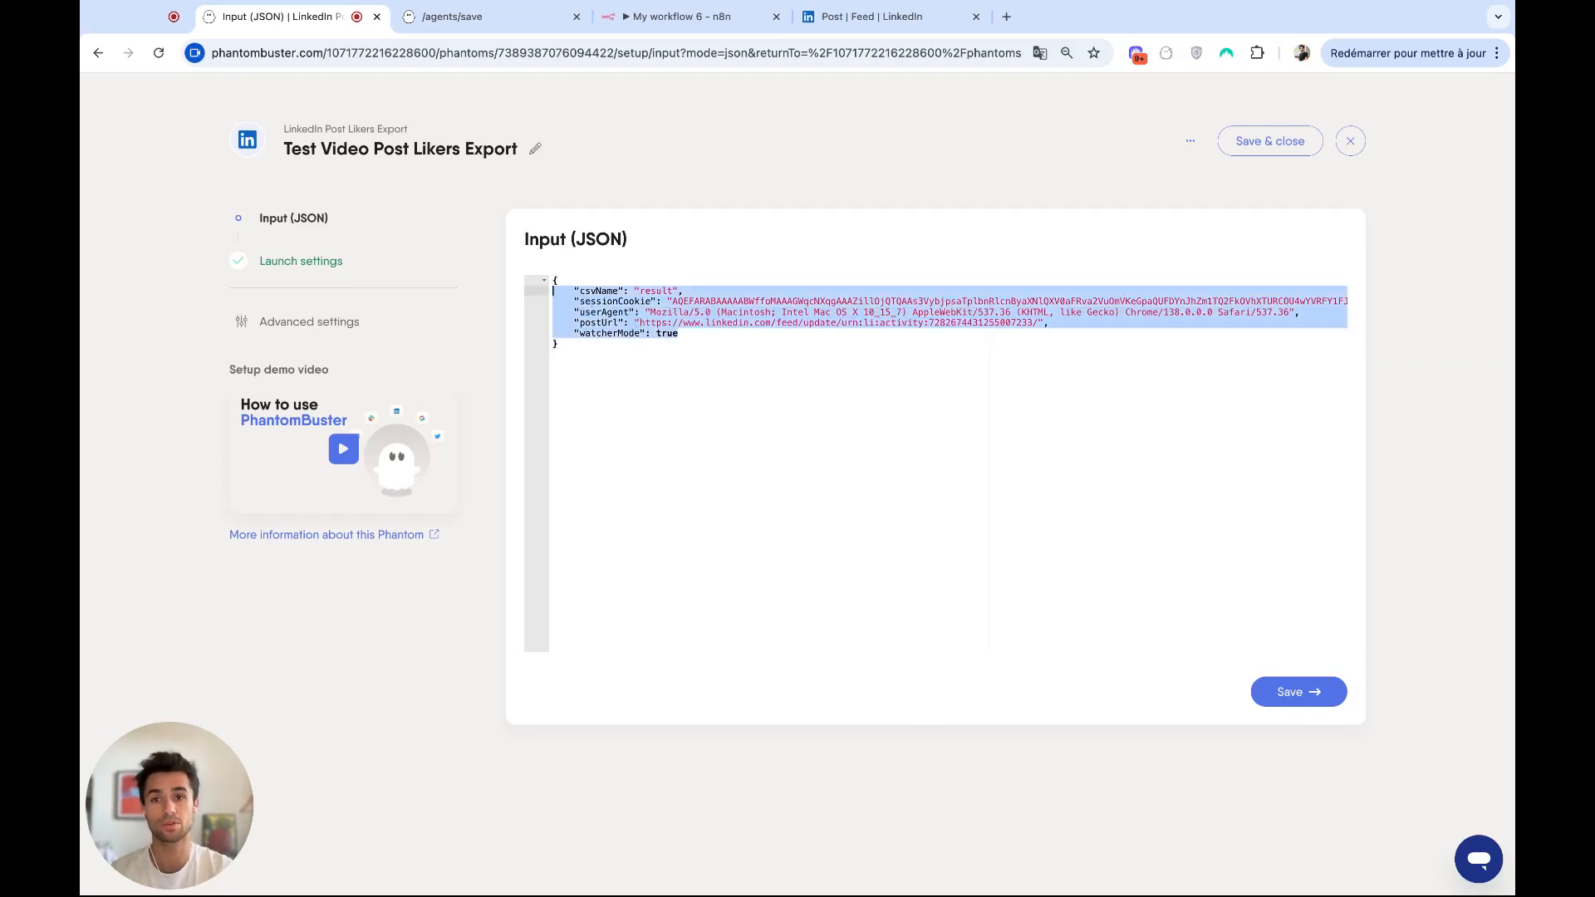
pyautogui.click(698, 17)
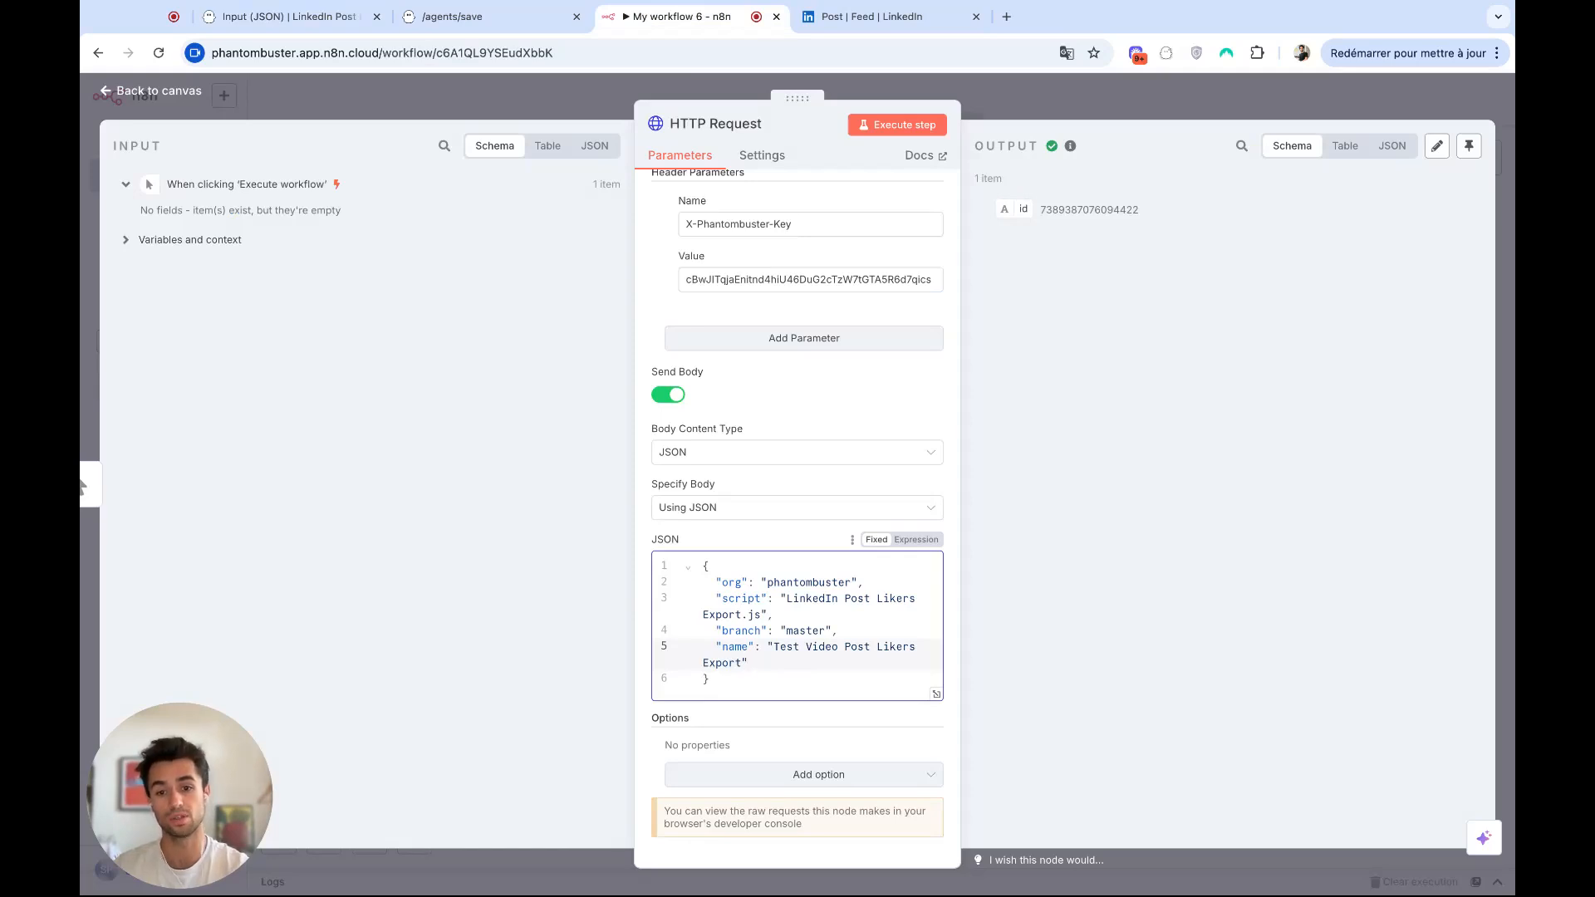
pyautogui.press('Return')
pyautogui.press('super+v')
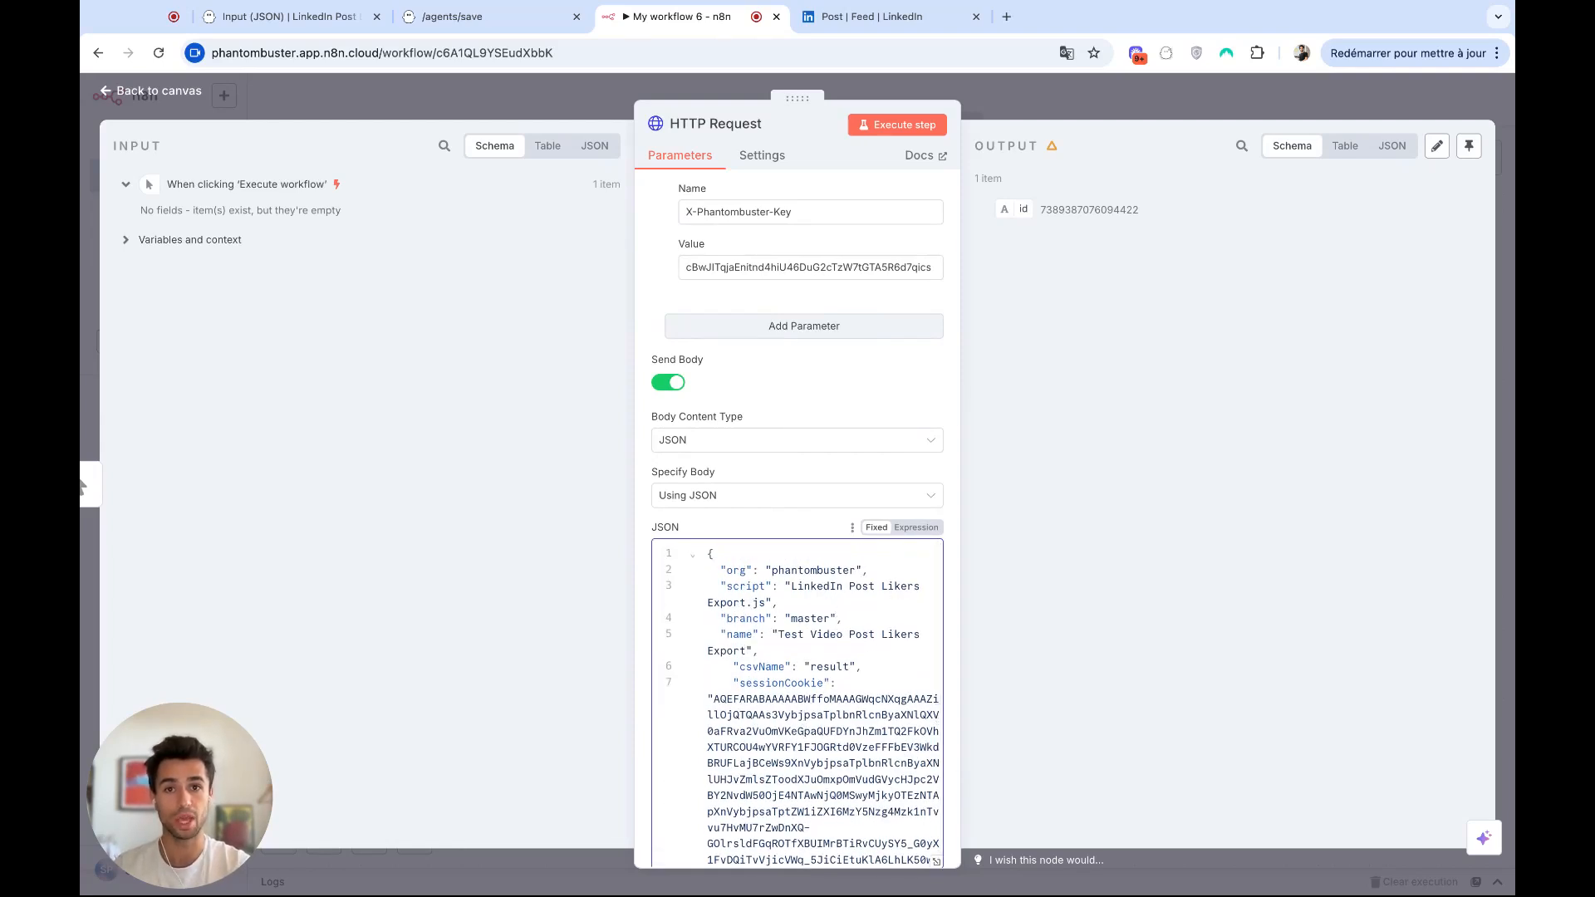
# Change the name in the JSON body to "Test Video Post Likers Export 2" and execute the HTTP Request node.
pyautogui.click(747, 651)
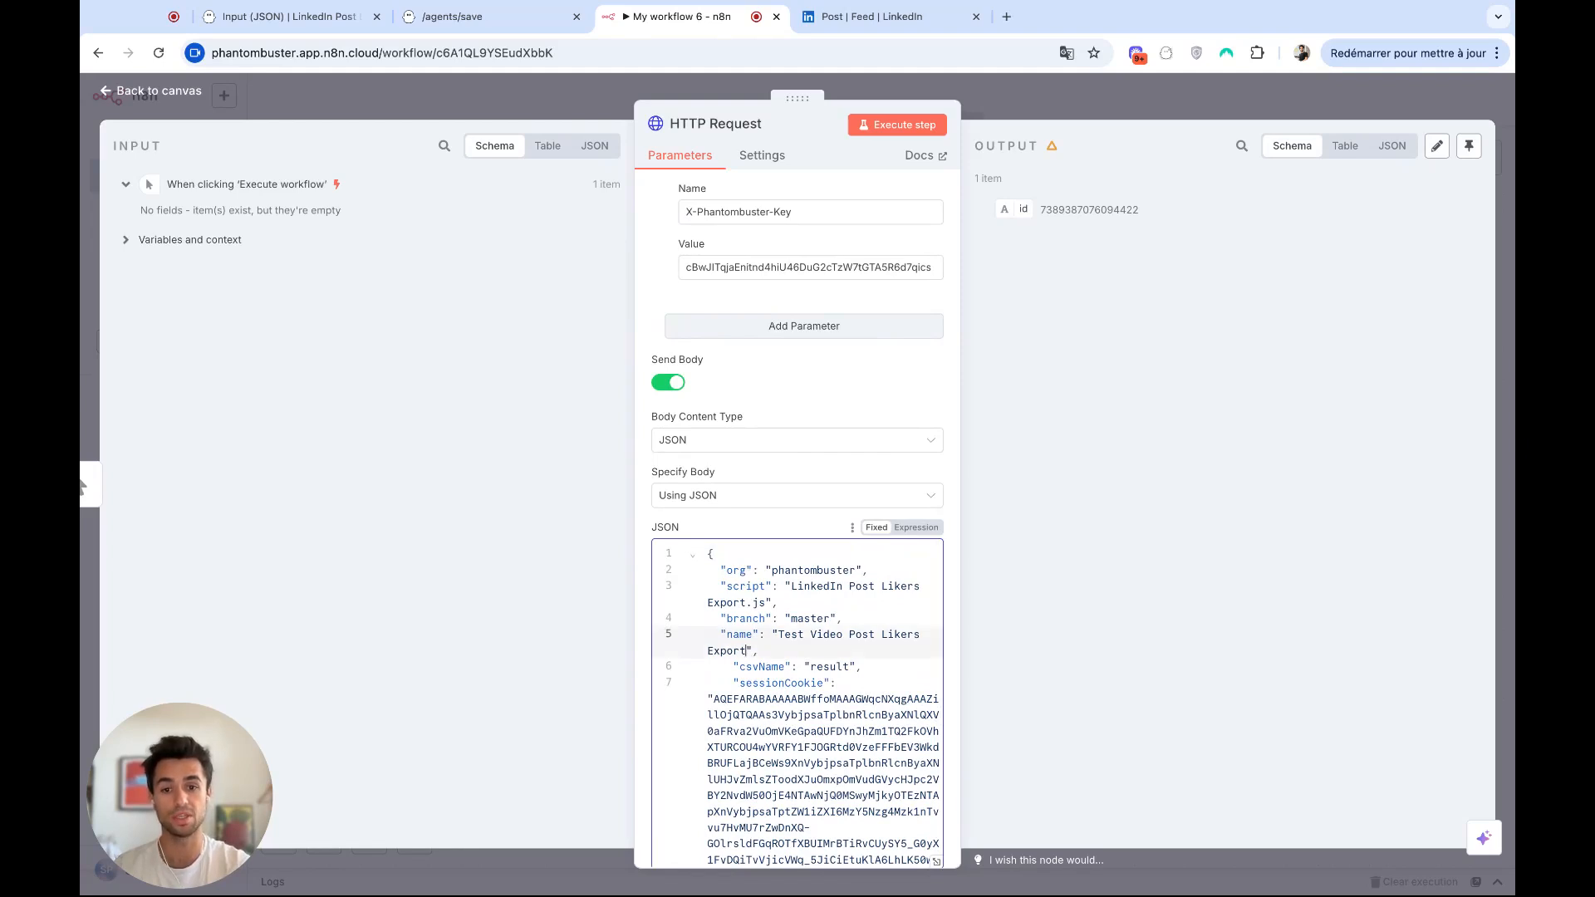
pyautogui.write('2')
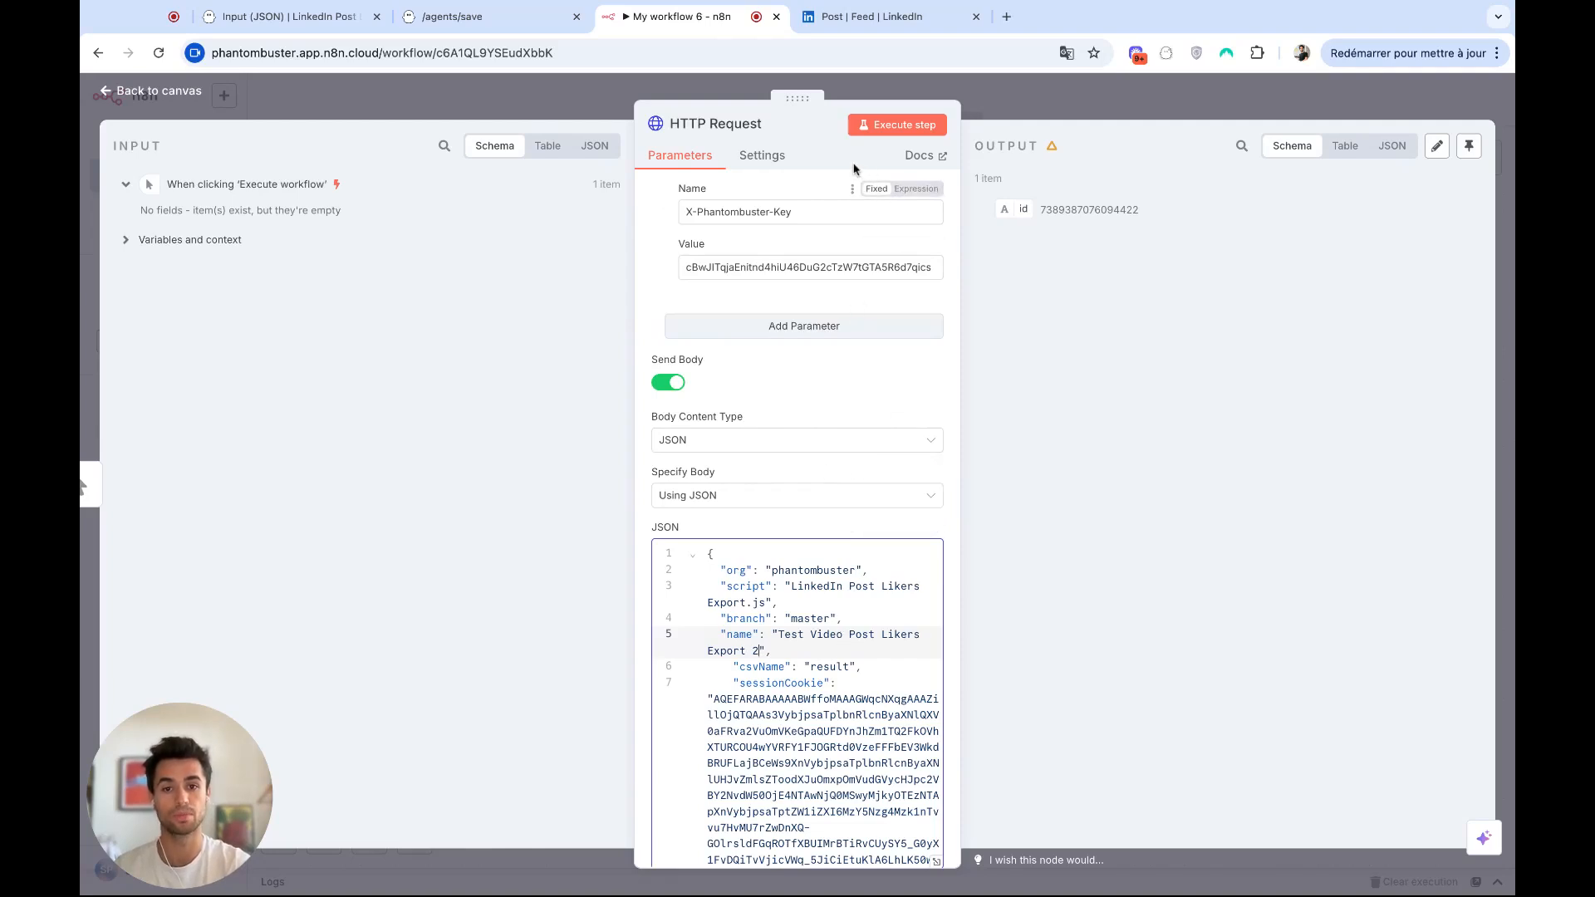
pyautogui.click(883, 127)
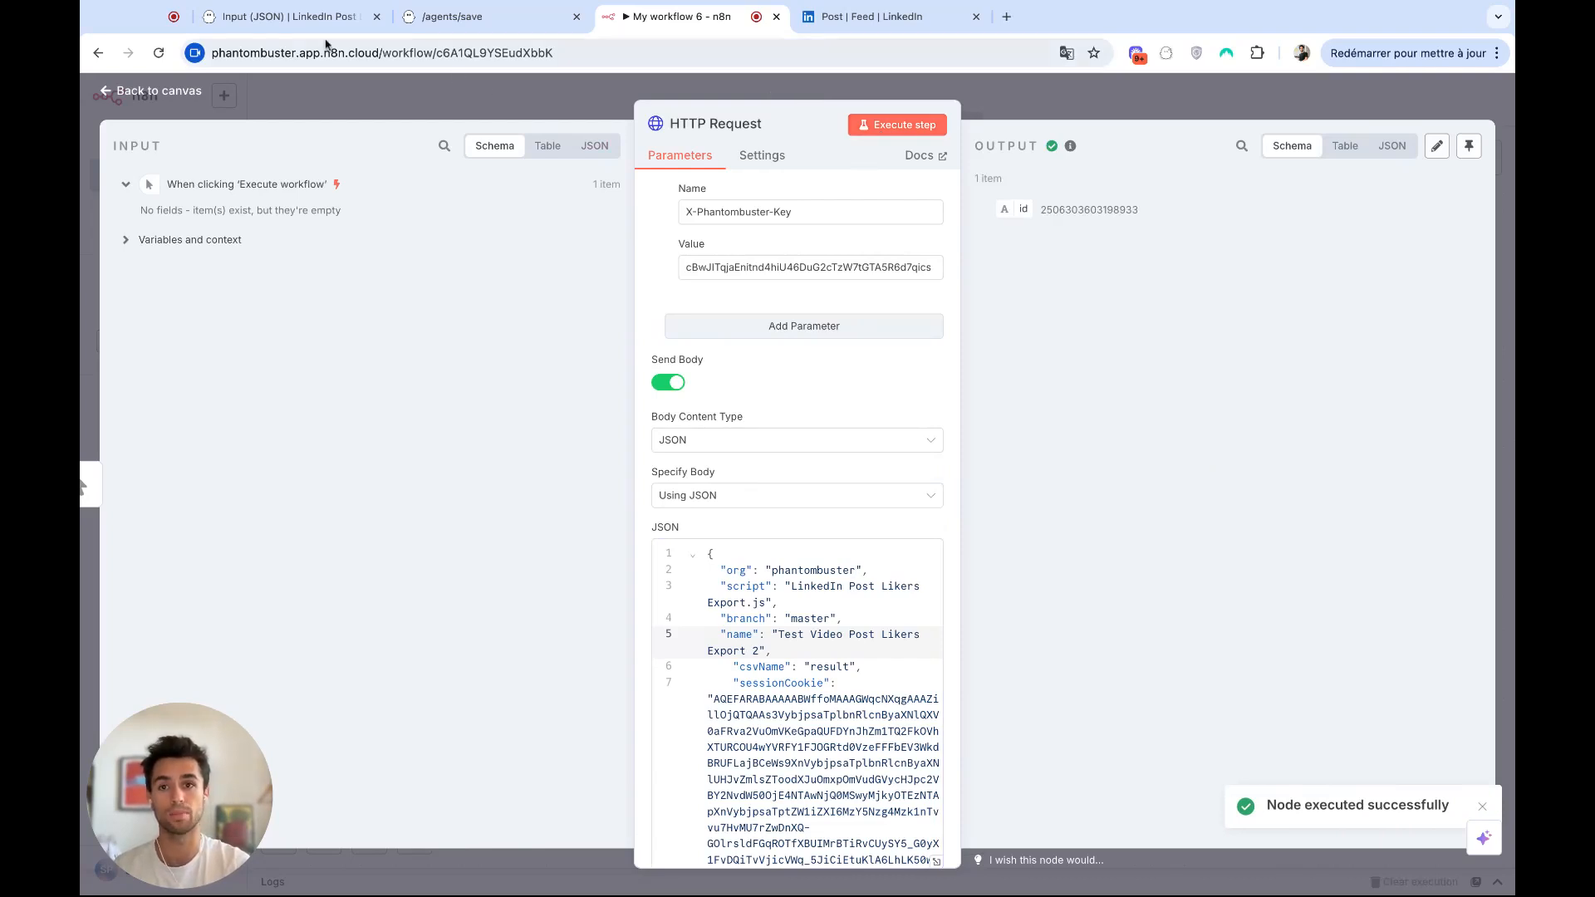
# Return to PhantomBuster, close the Phantom setup without saving, and find "Test Video Post Likers Export 2" on the dashboard.
pyautogui.click(307, 20)
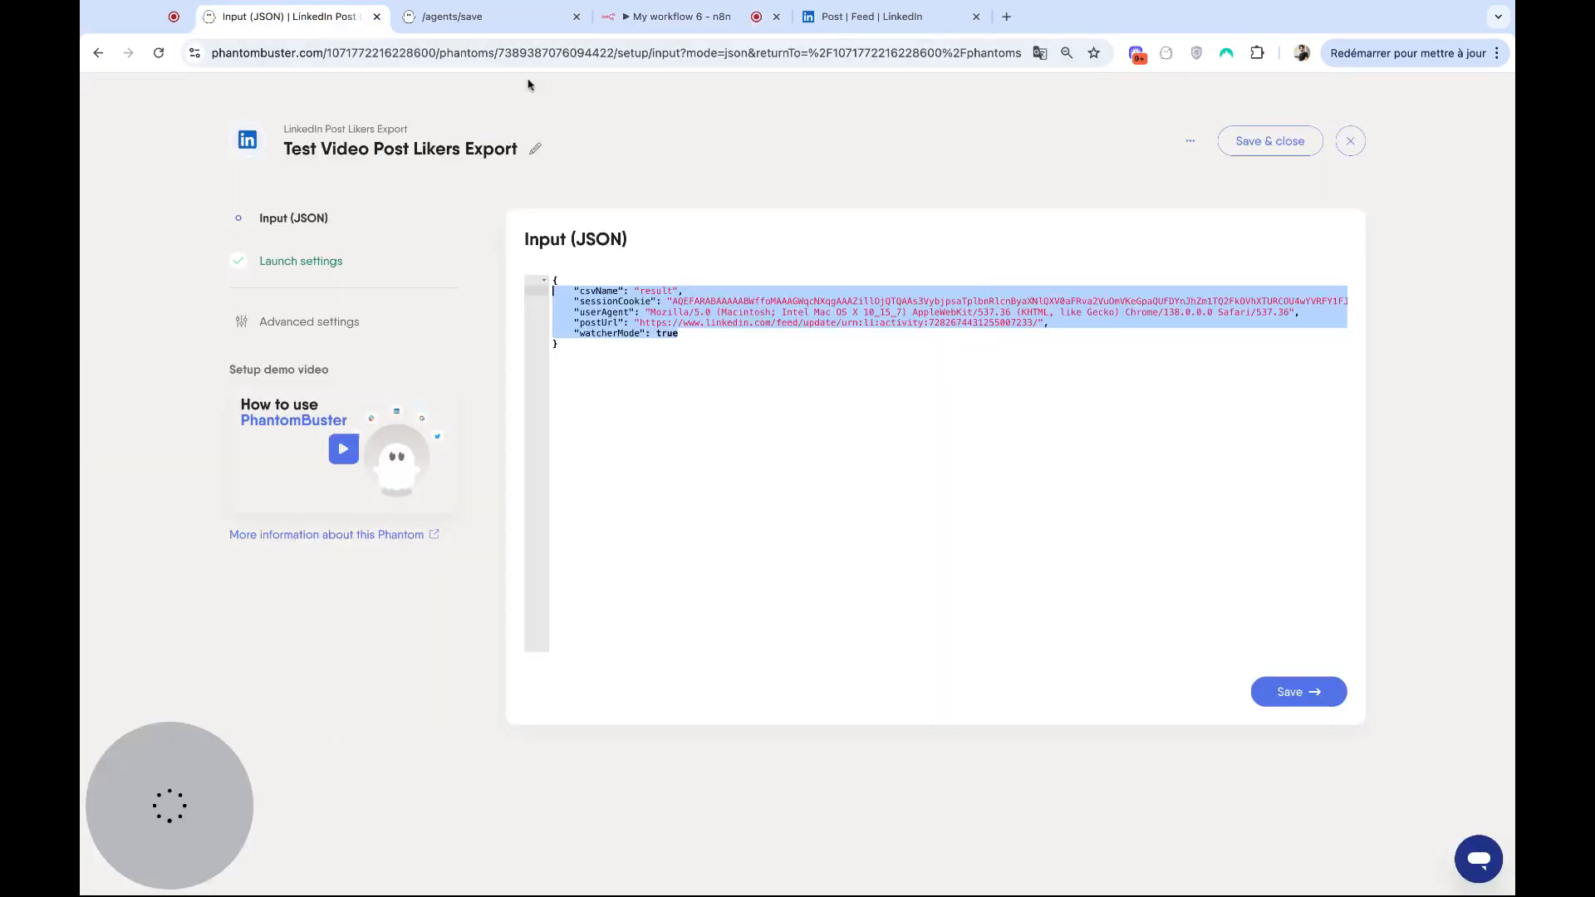
pyautogui.click(1351, 139)
pyautogui.scroll(-3, 1266, 376)
pyautogui.scroll(-2, 1266, 376)
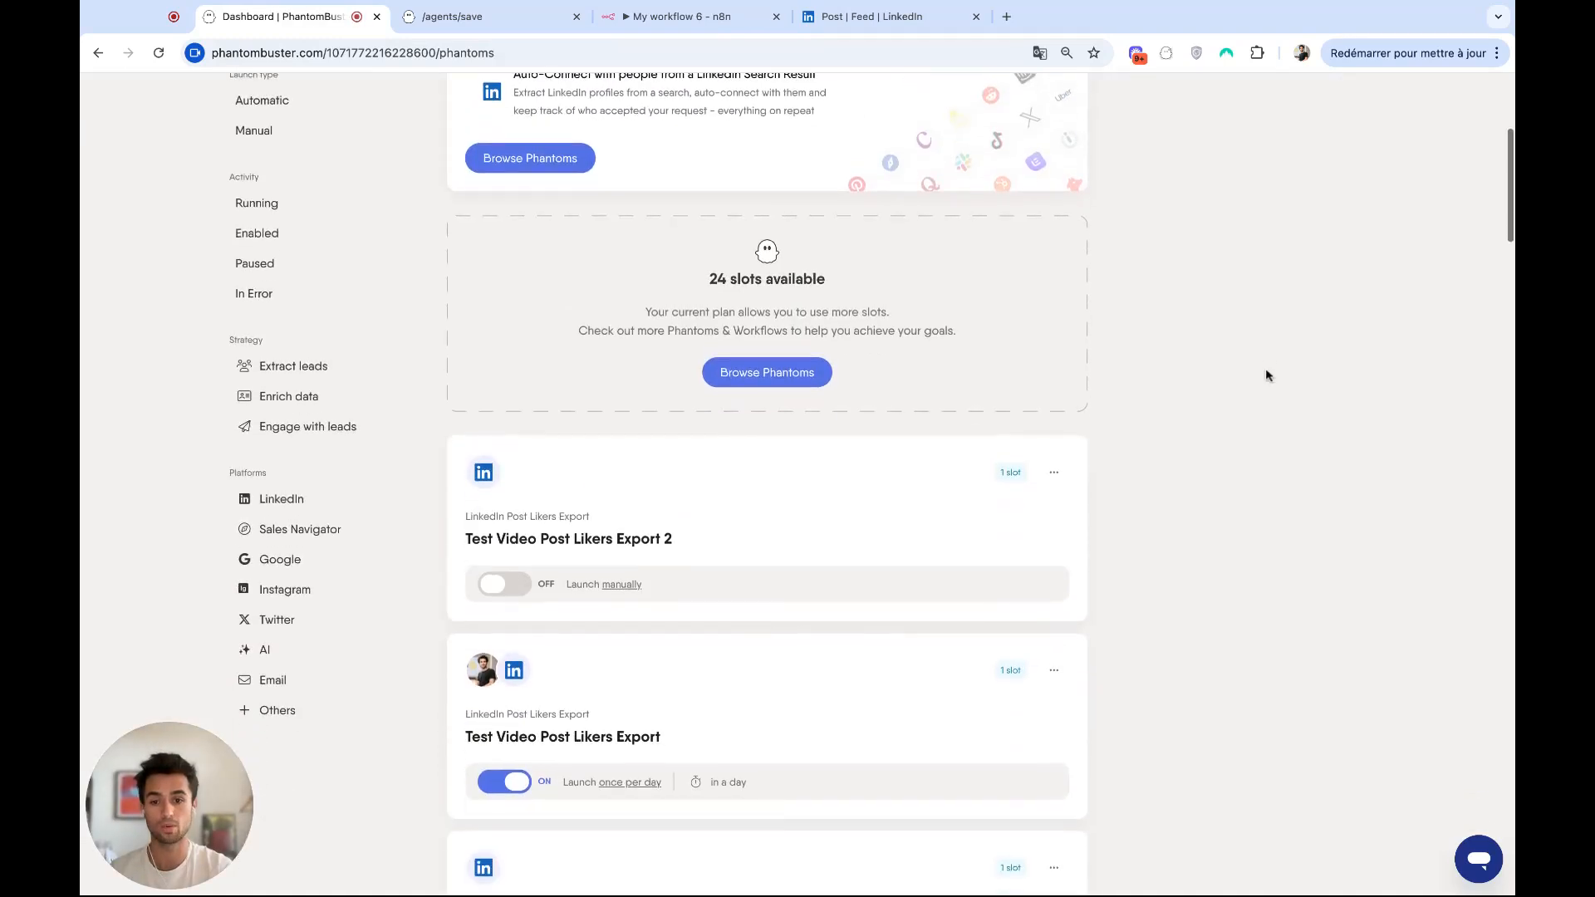